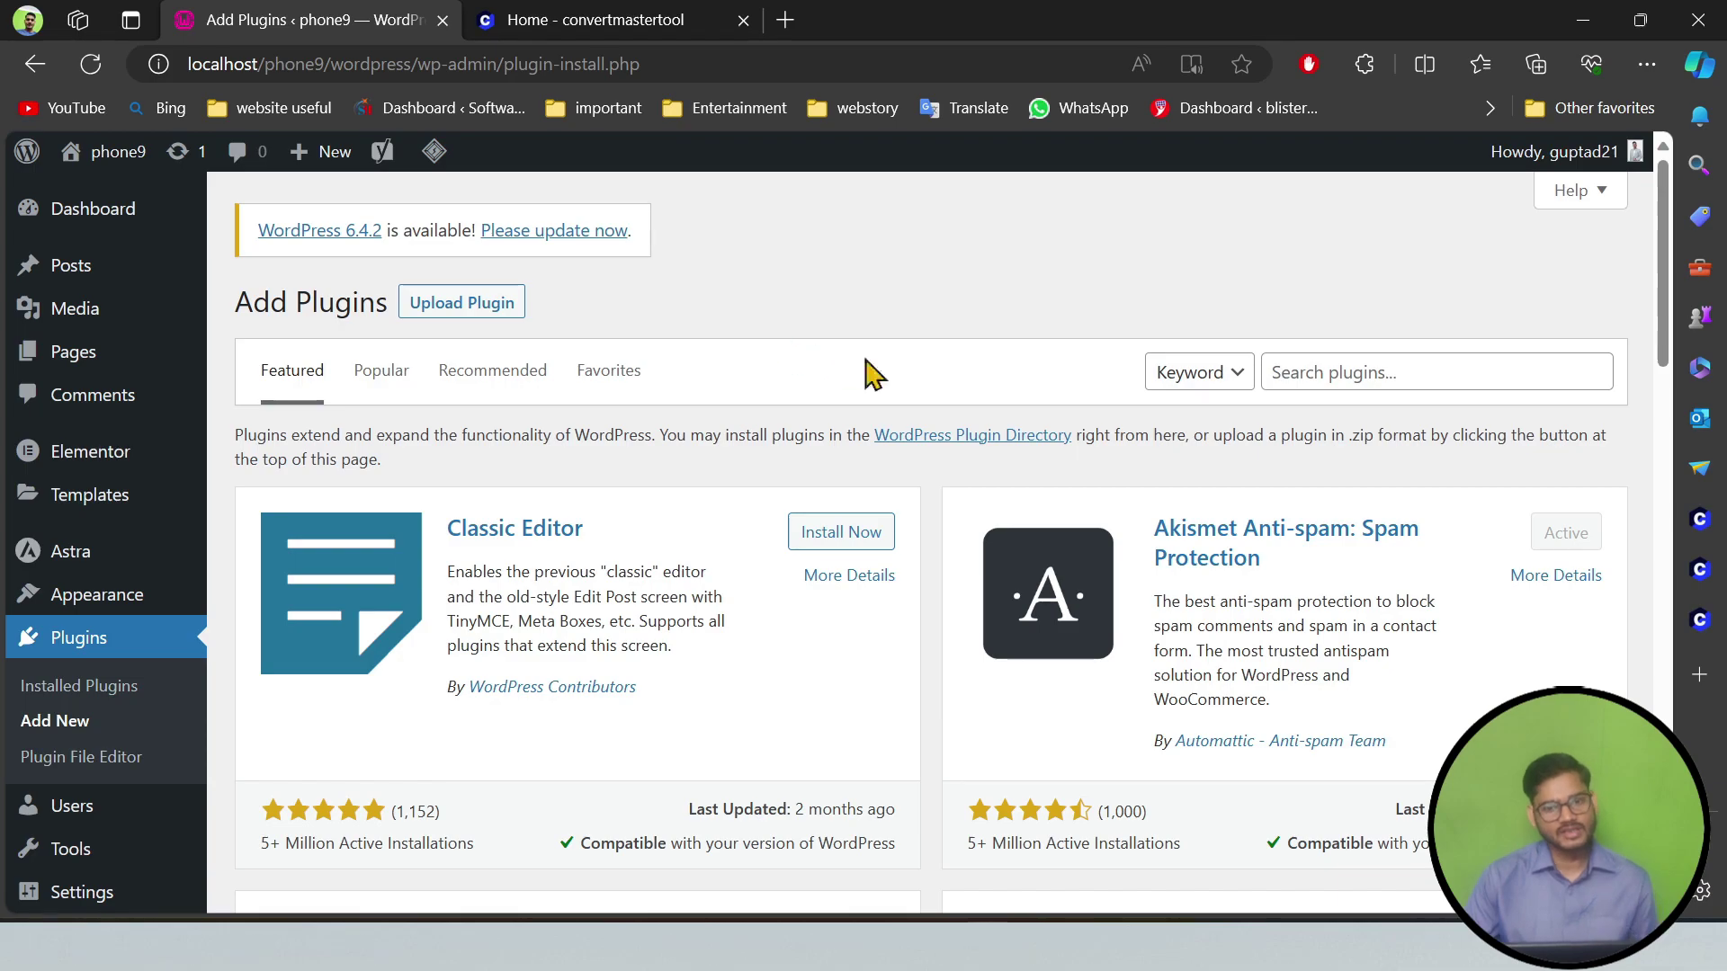
# Find the Admin and Site Enhancements (ASE) plugin in the plugin directory, install it and activate it.
pyautogui.click(1321, 373)
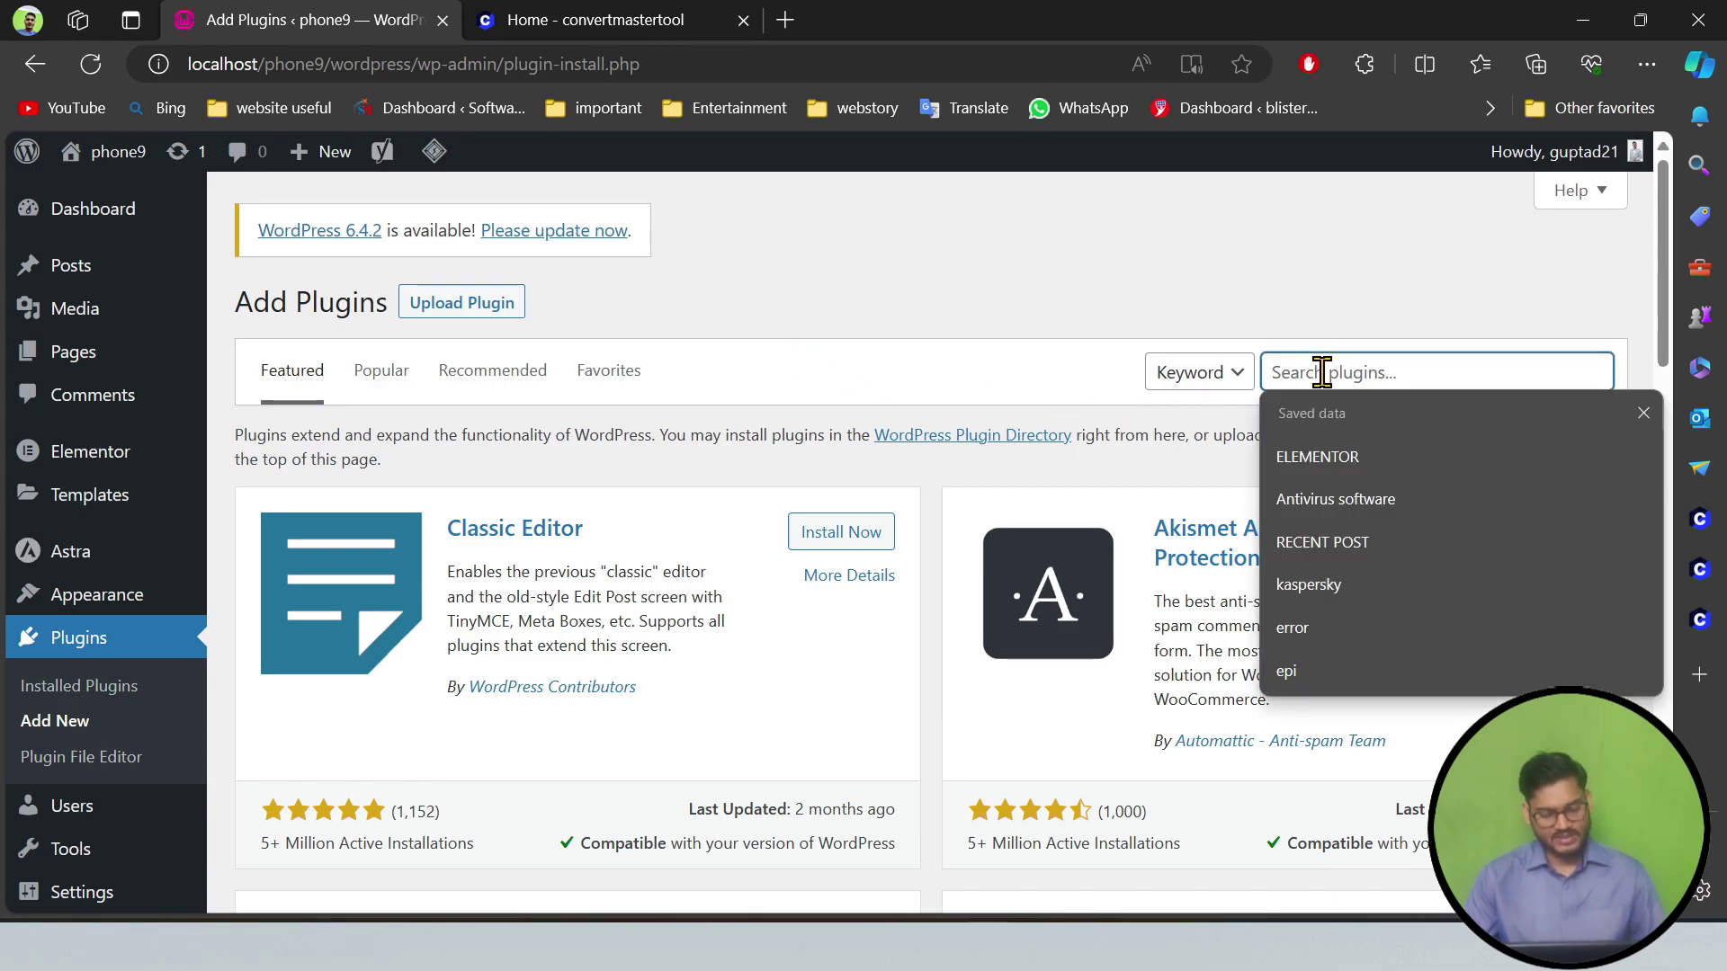
pyautogui.write('Admin and Site Enhancements')
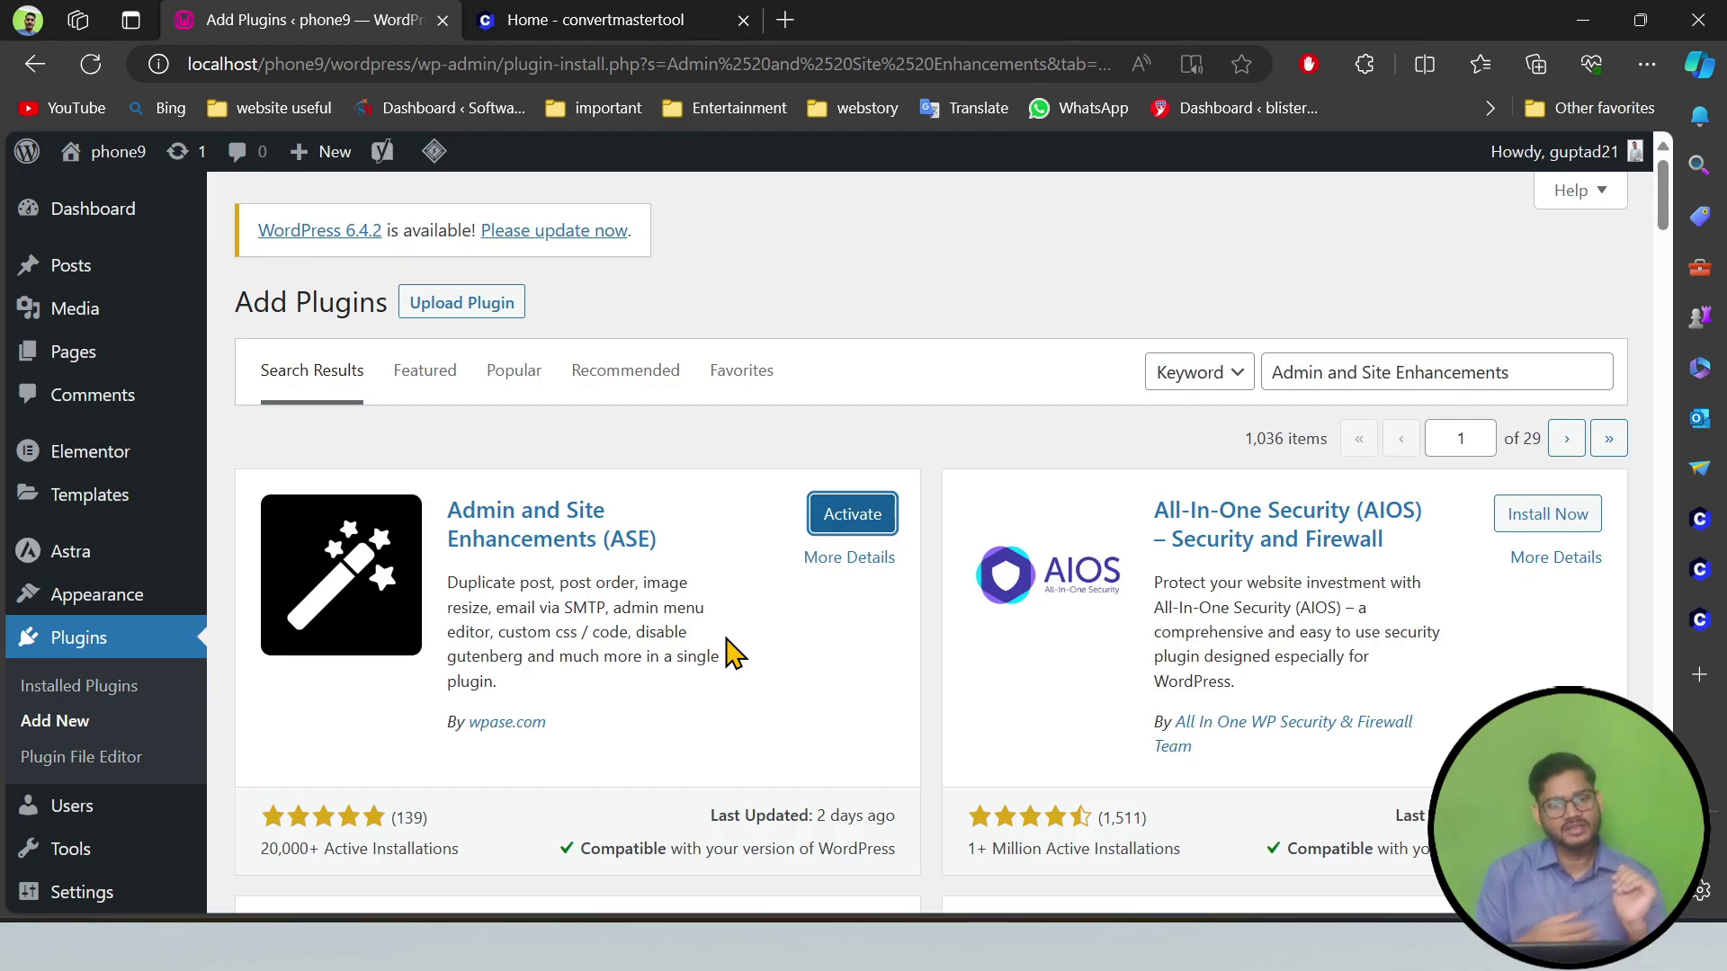
pyautogui.click(851, 531)
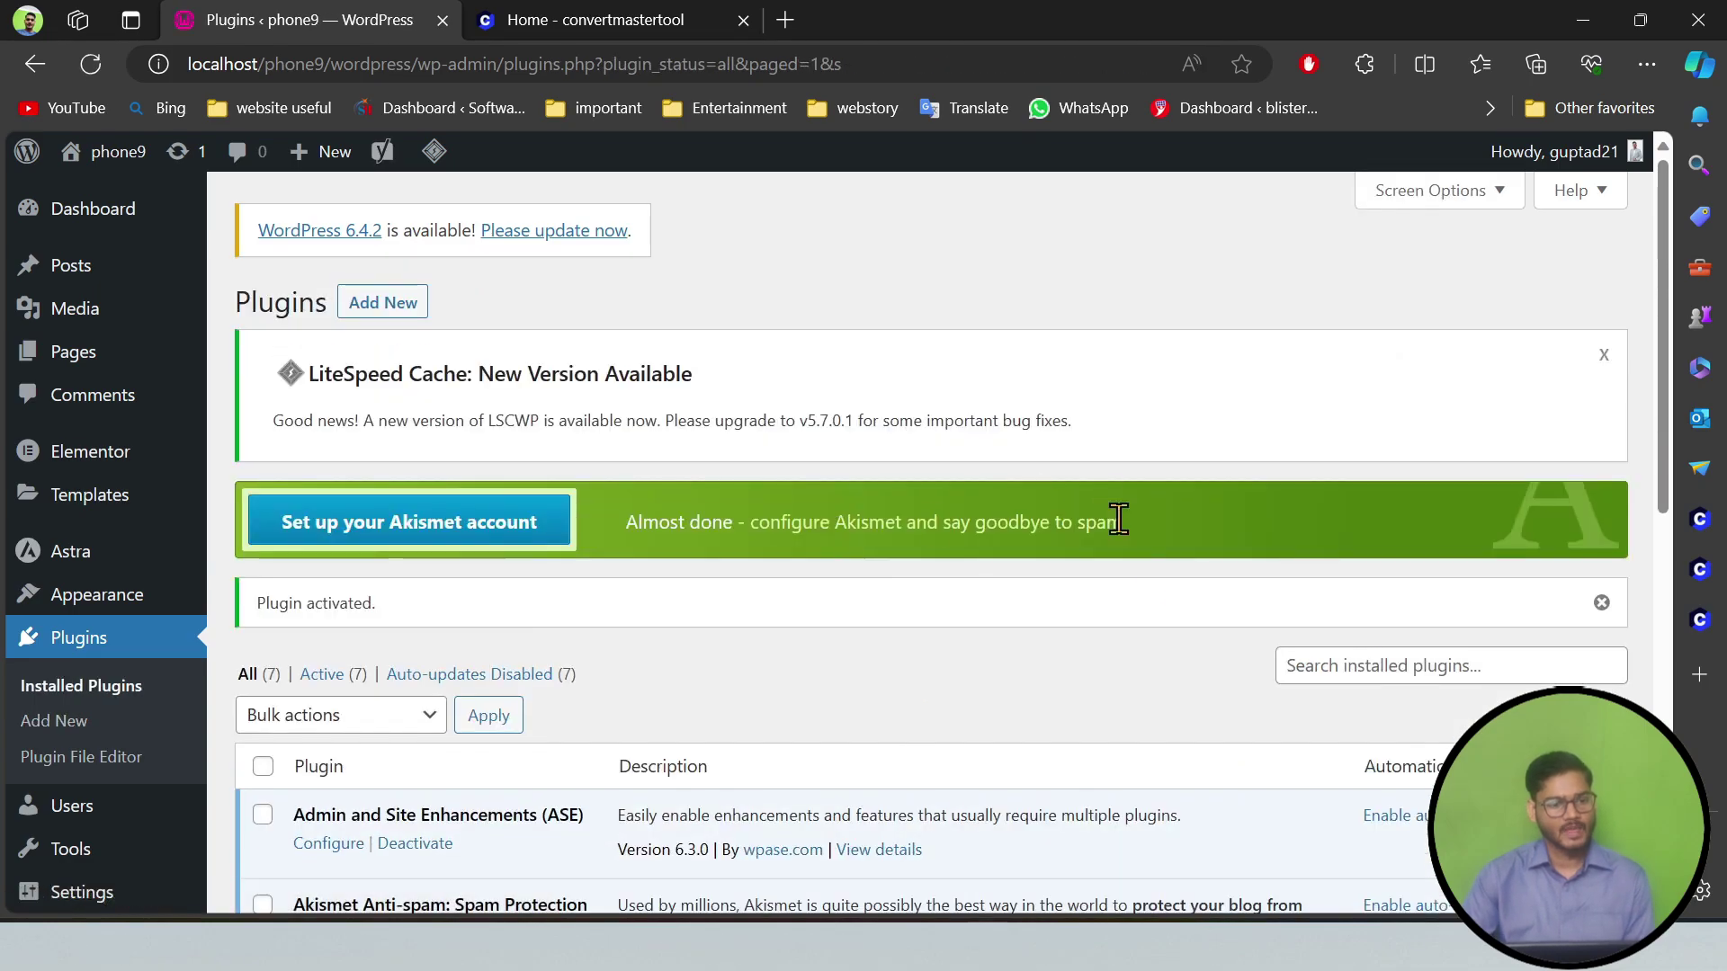
# Open the configuration page of Admin and Site Enhancements (ASE) and look through its Content Management options.
pyautogui.scroll(-5, 1105, 472)
pyautogui.click(324, 304)
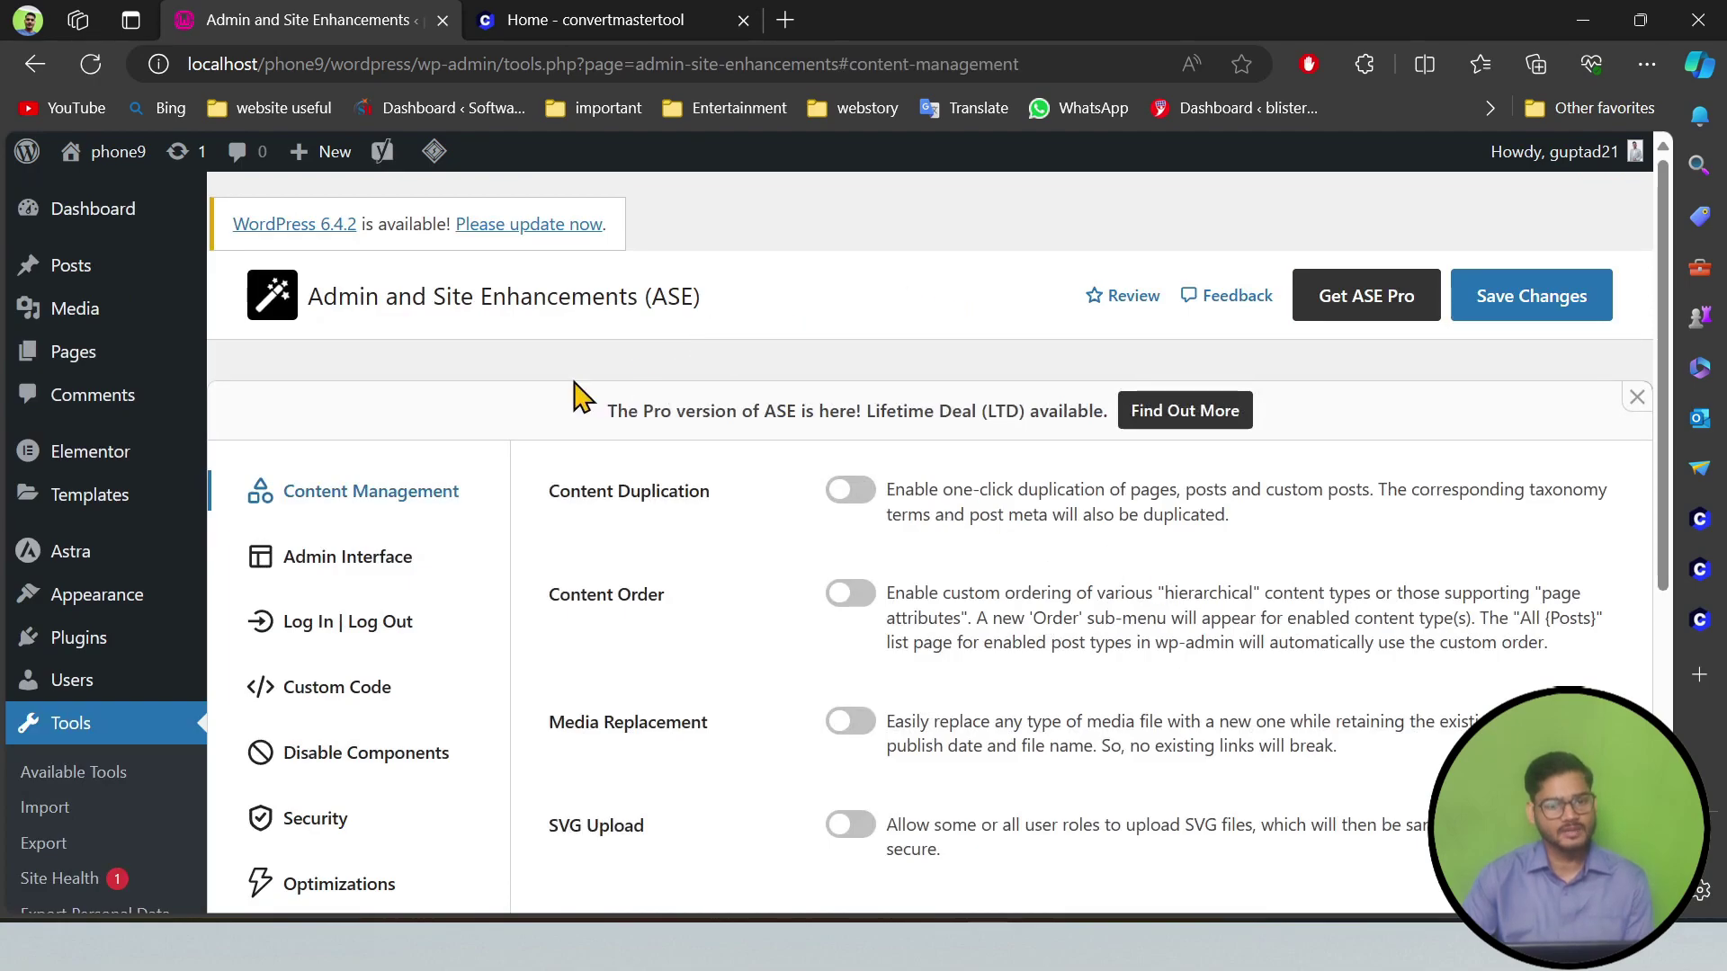
pyautogui.scroll(-3, 606, 413)
pyautogui.scroll(2, 1246, 511)
pyautogui.scroll(1, 1246, 511)
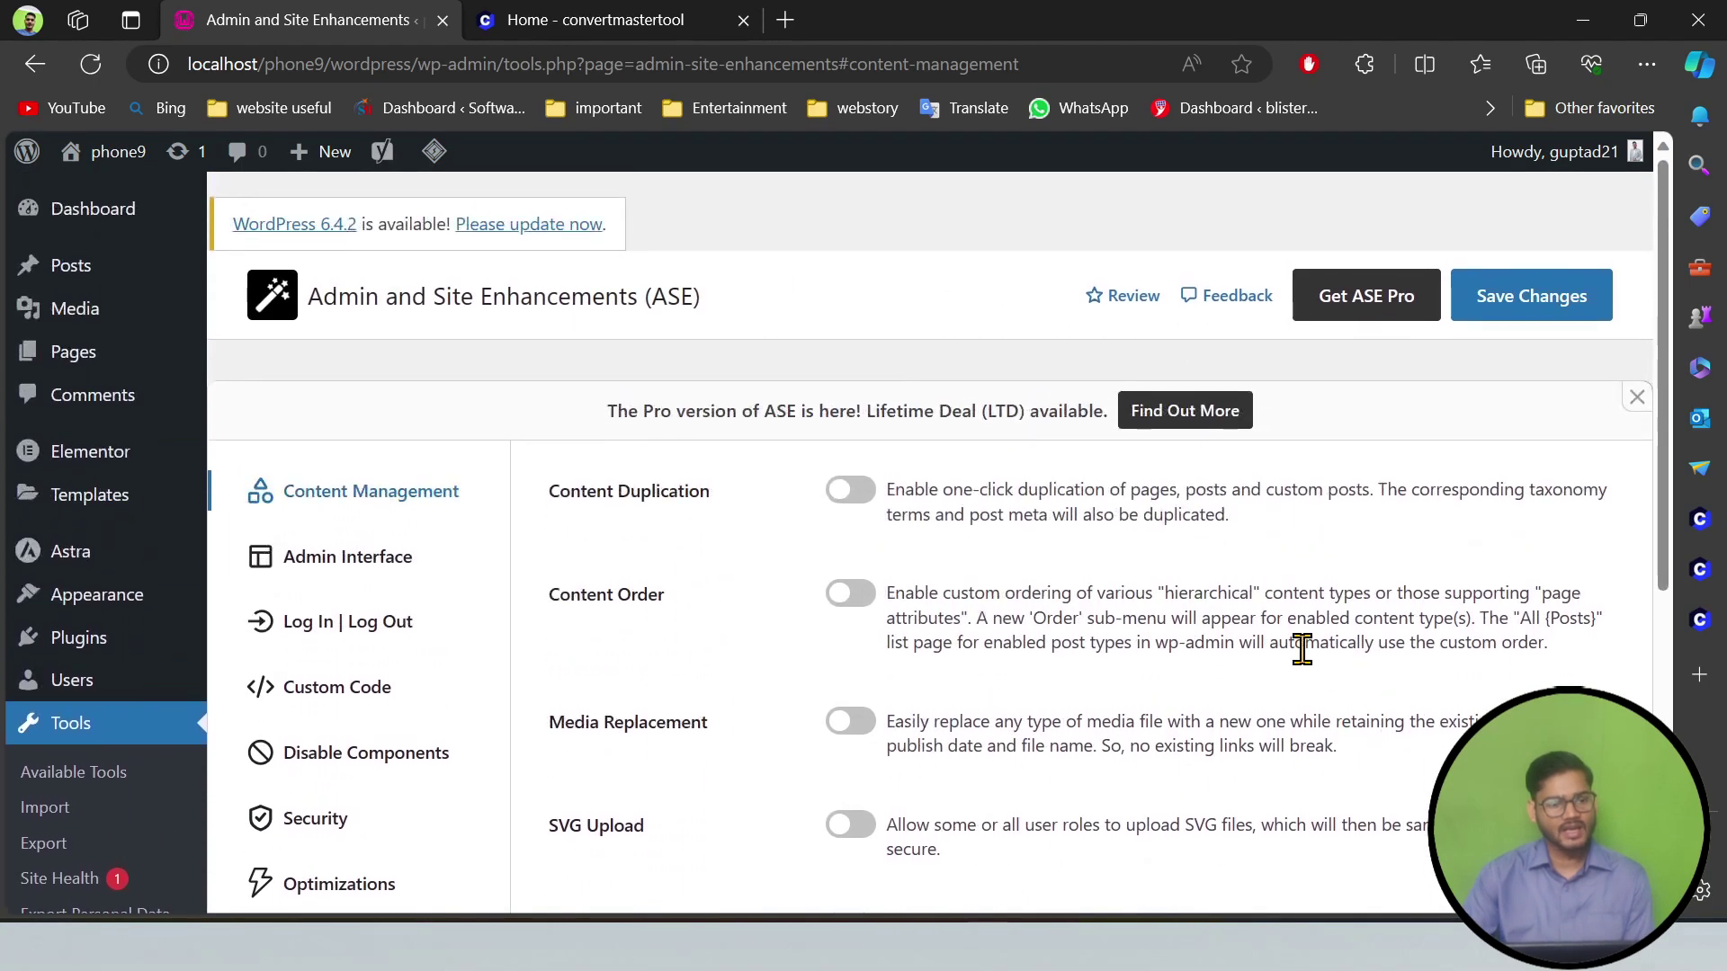
pyautogui.scroll(-3, 1303, 644)
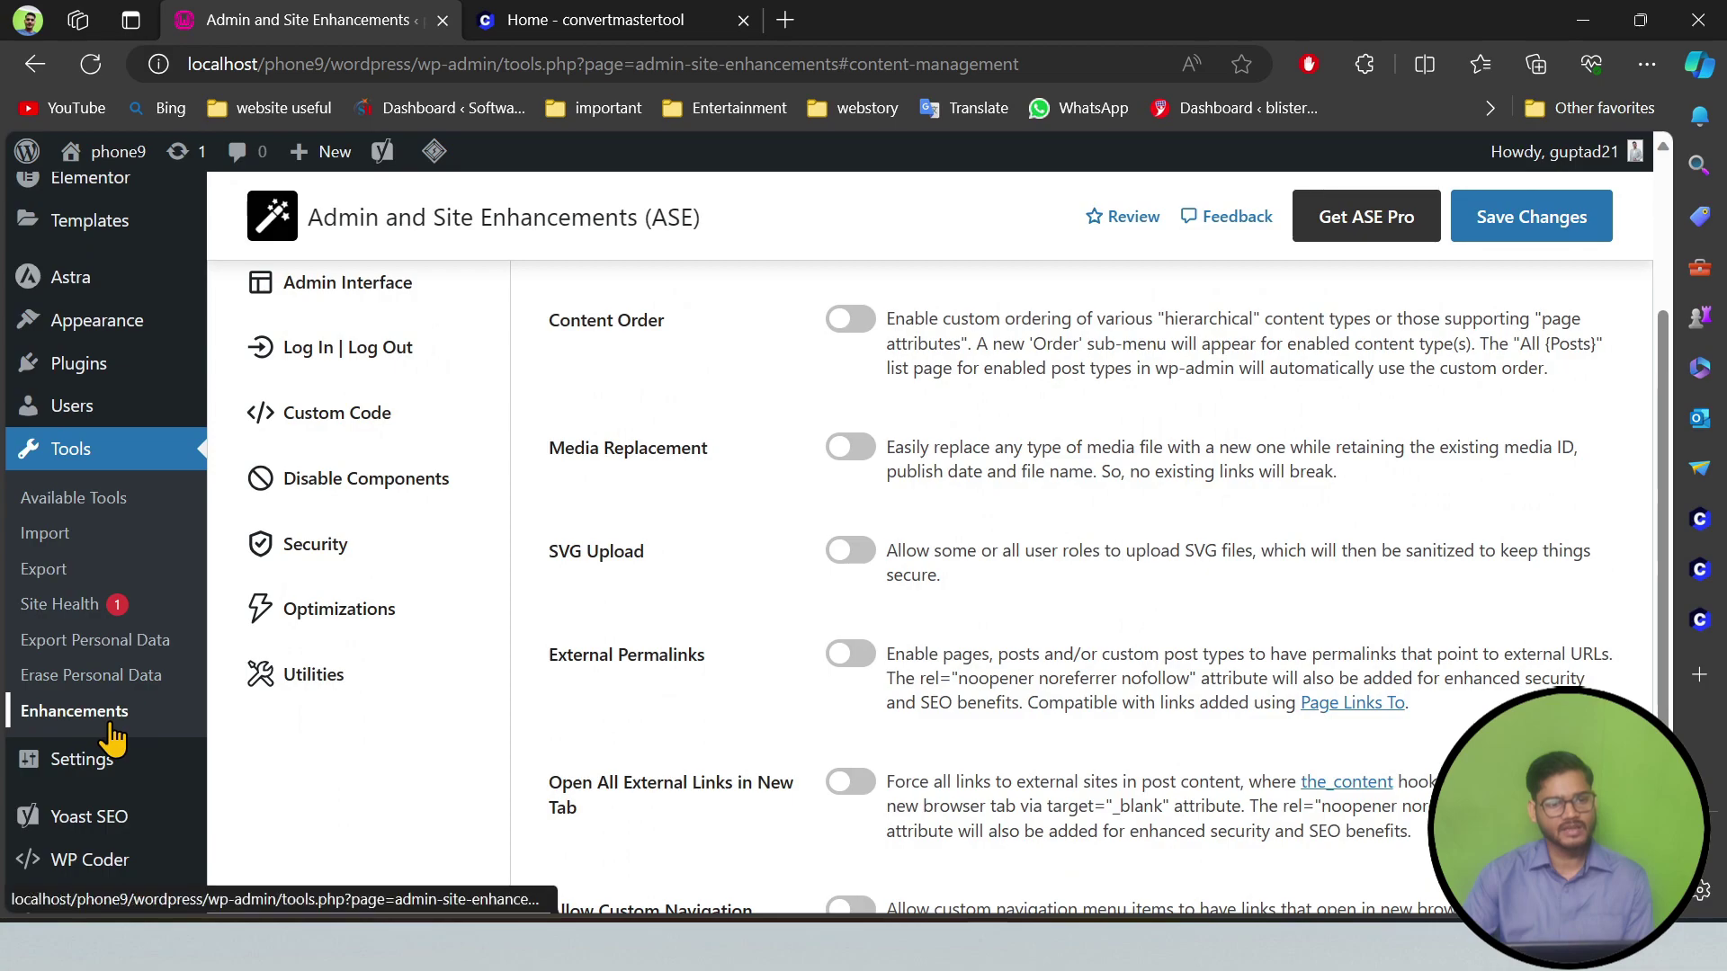
pyautogui.scroll(3, 1141, 621)
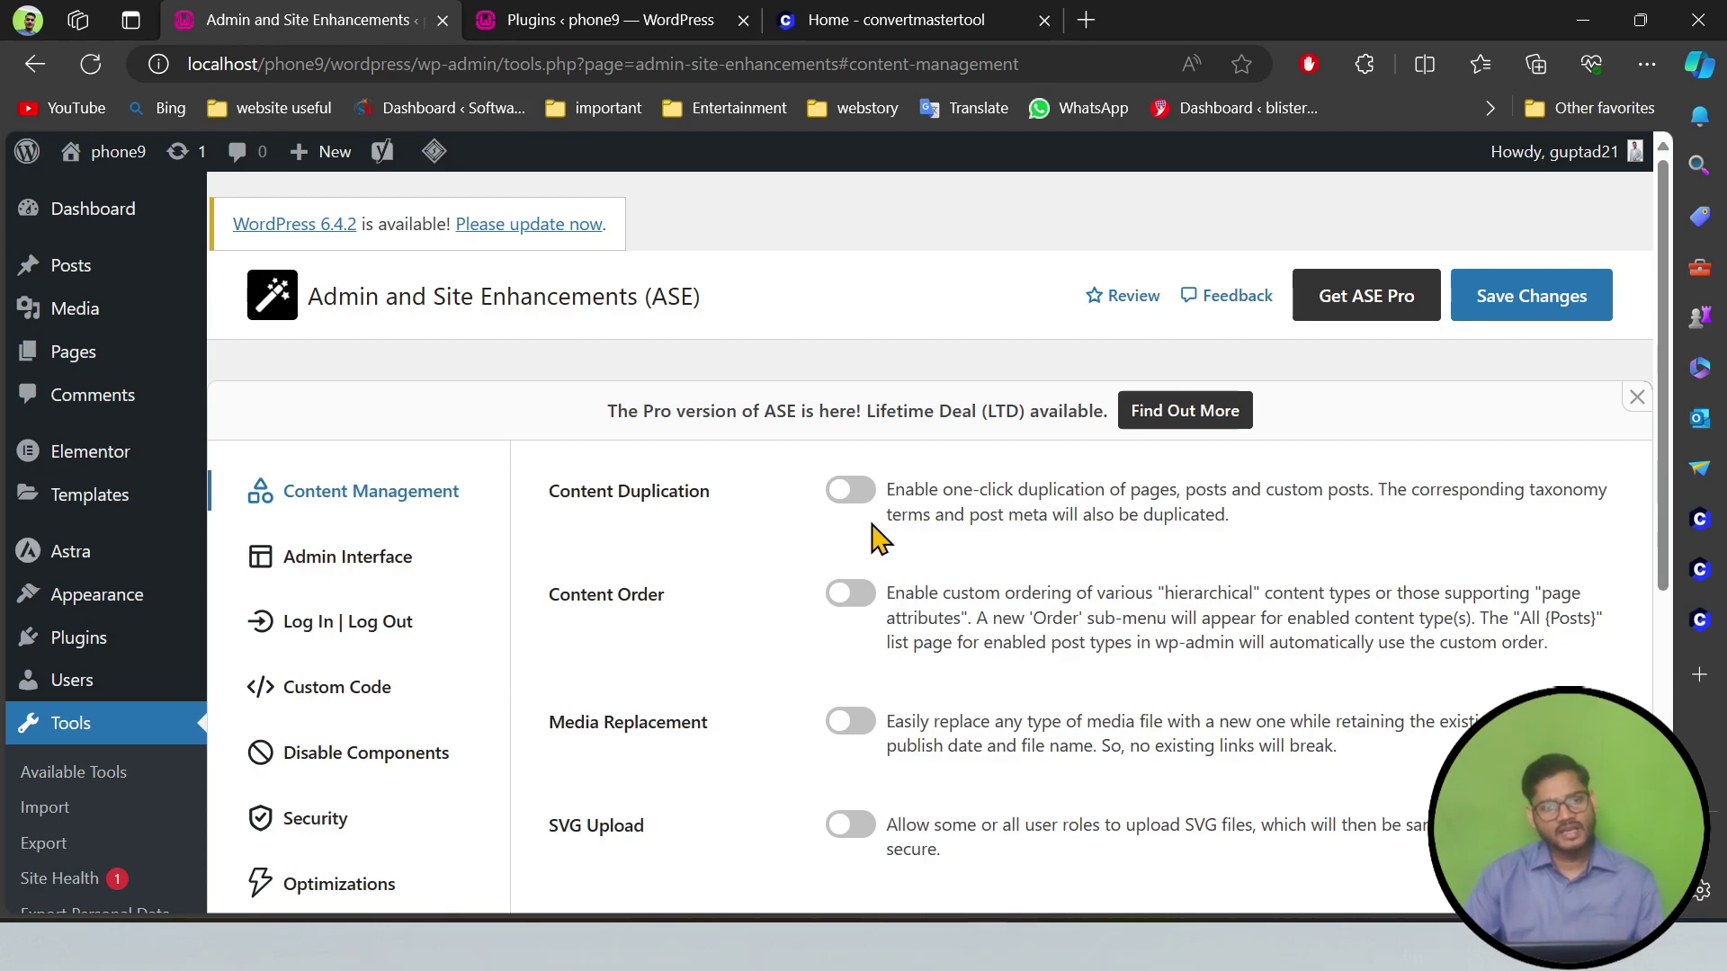
# Search the plugin directory for "Duplication PAGE" from the separate installed-plugins page.
pyautogui.click(600, 20)
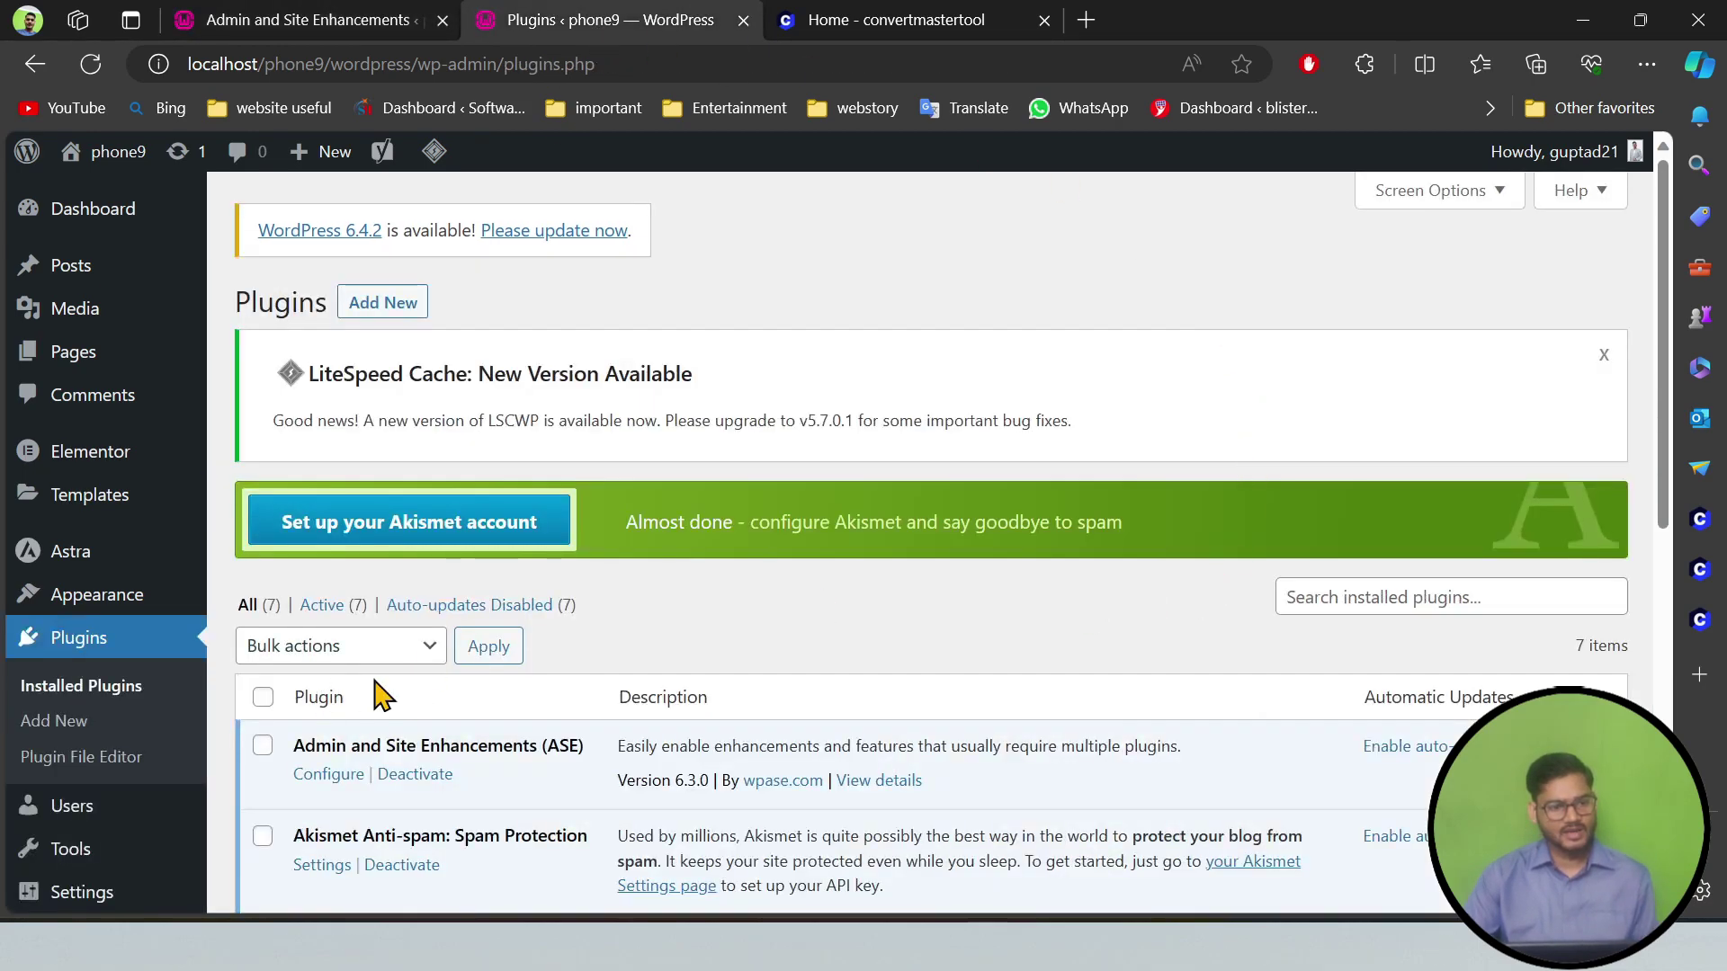
pyautogui.click(382, 304)
pyautogui.click(1408, 371)
pyautogui.write('Duplication PA')
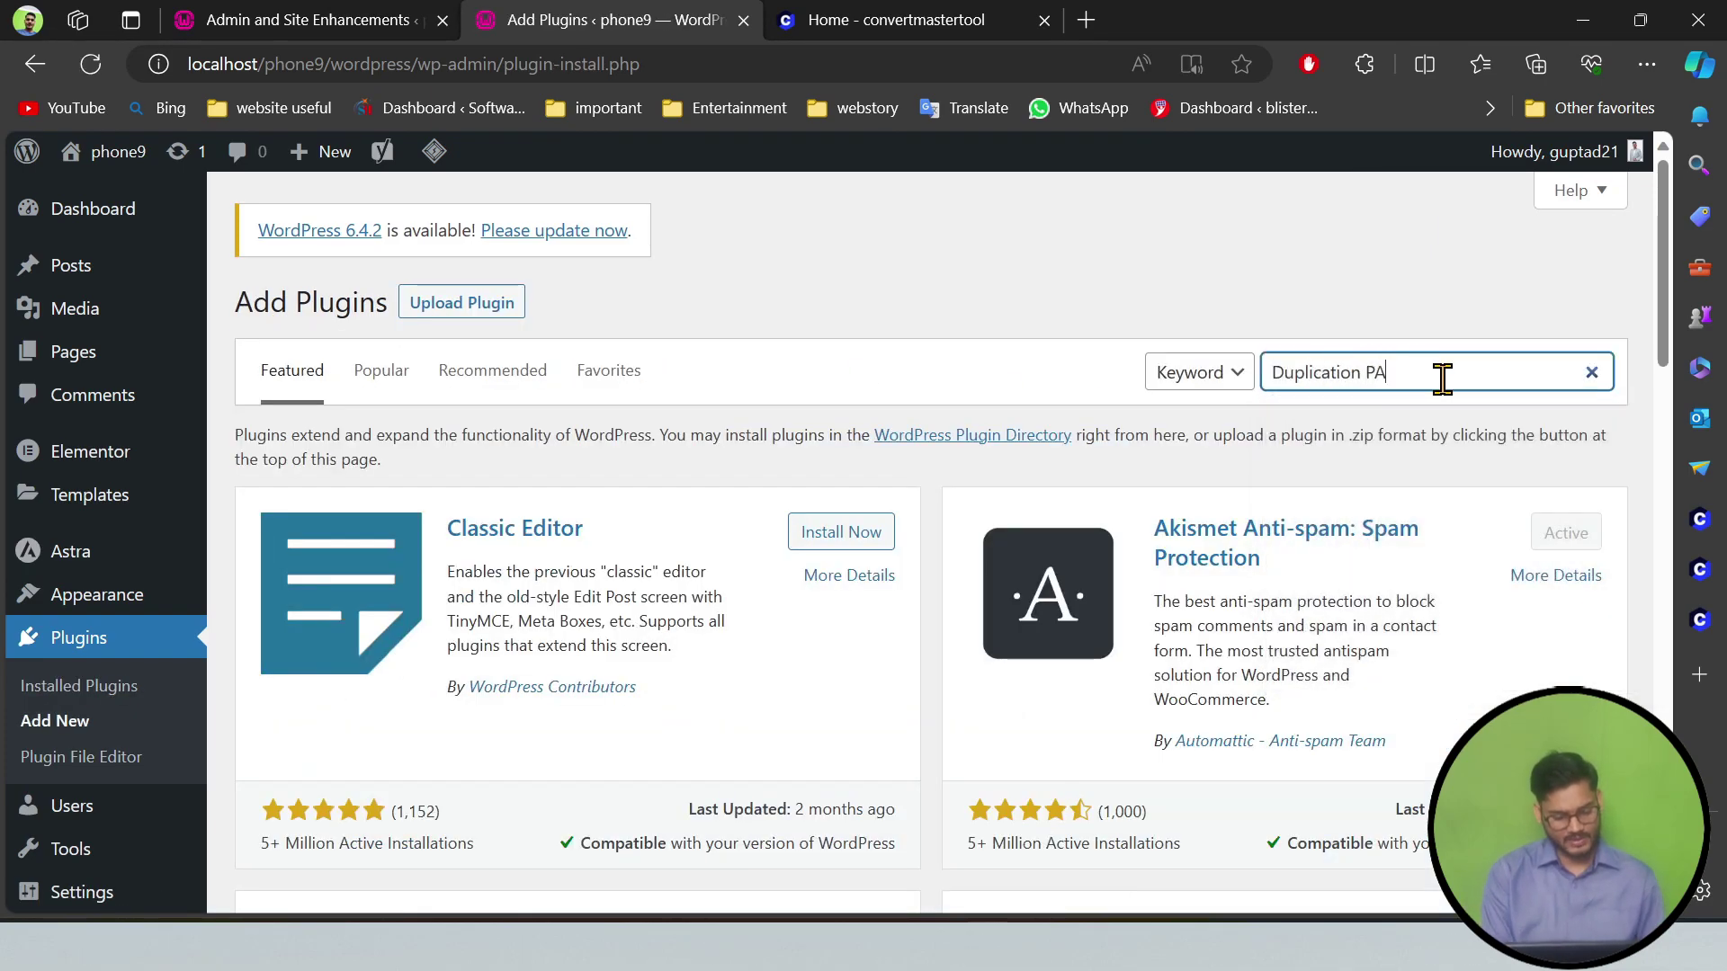
pyautogui.write('GE')
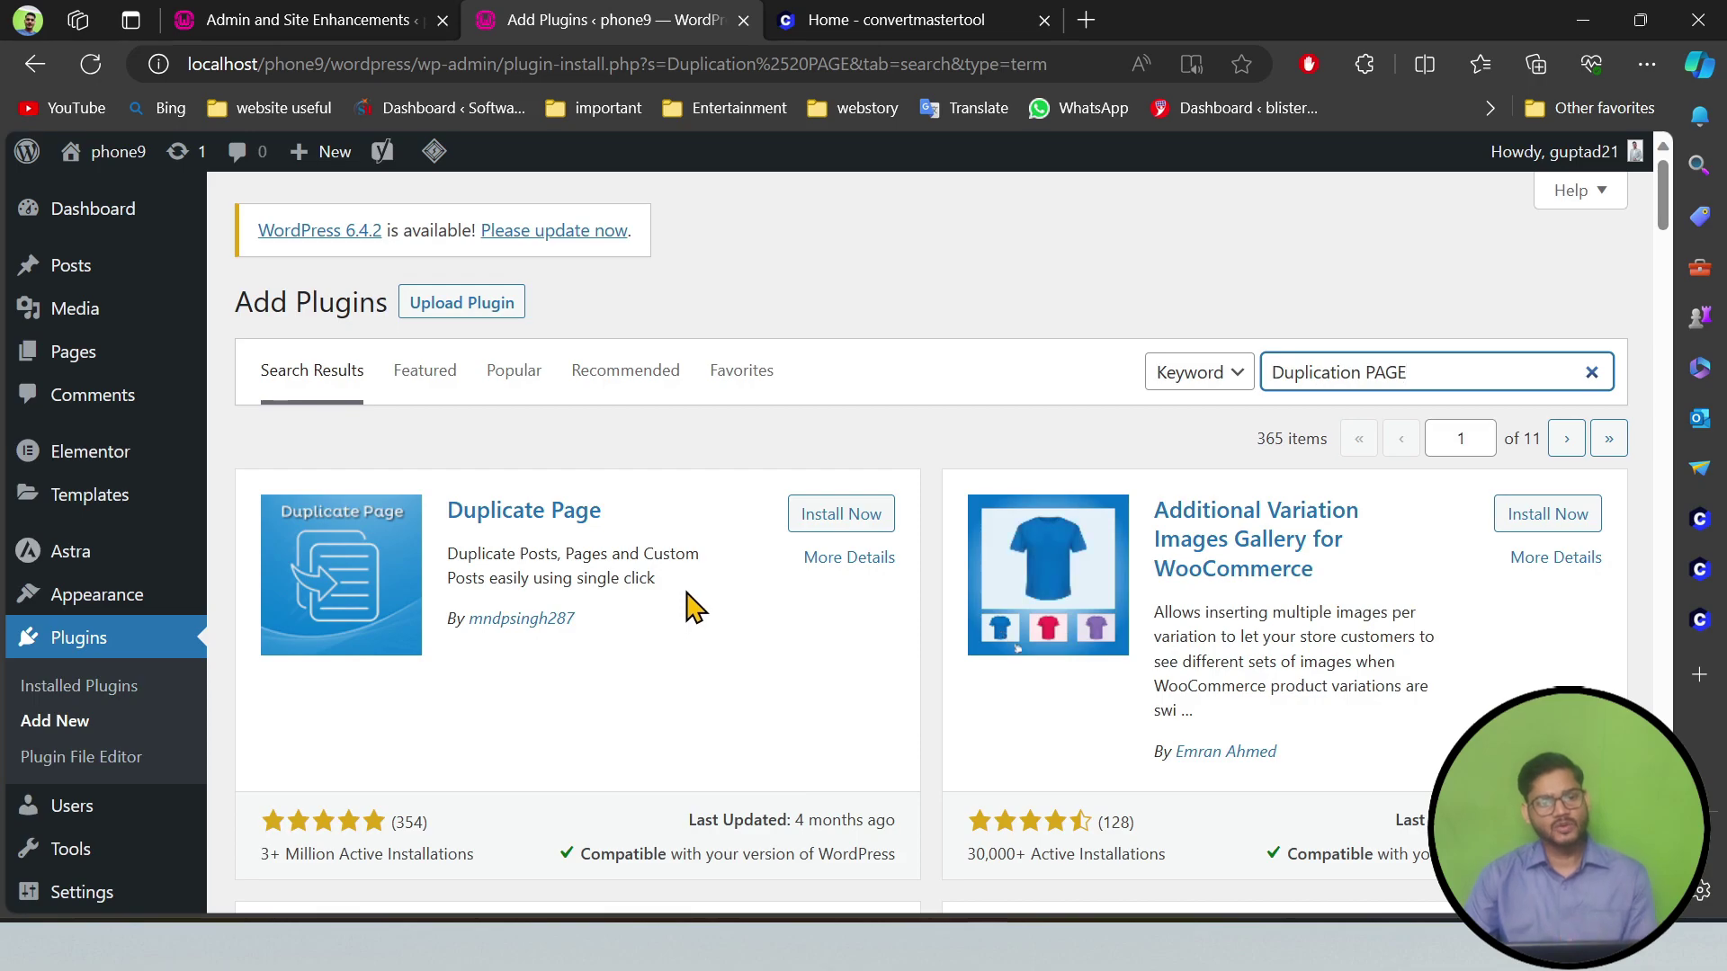
# Enable Content Duplication in the Admin and Site Enhancements settings and save the changes.
pyautogui.click(342, 20)
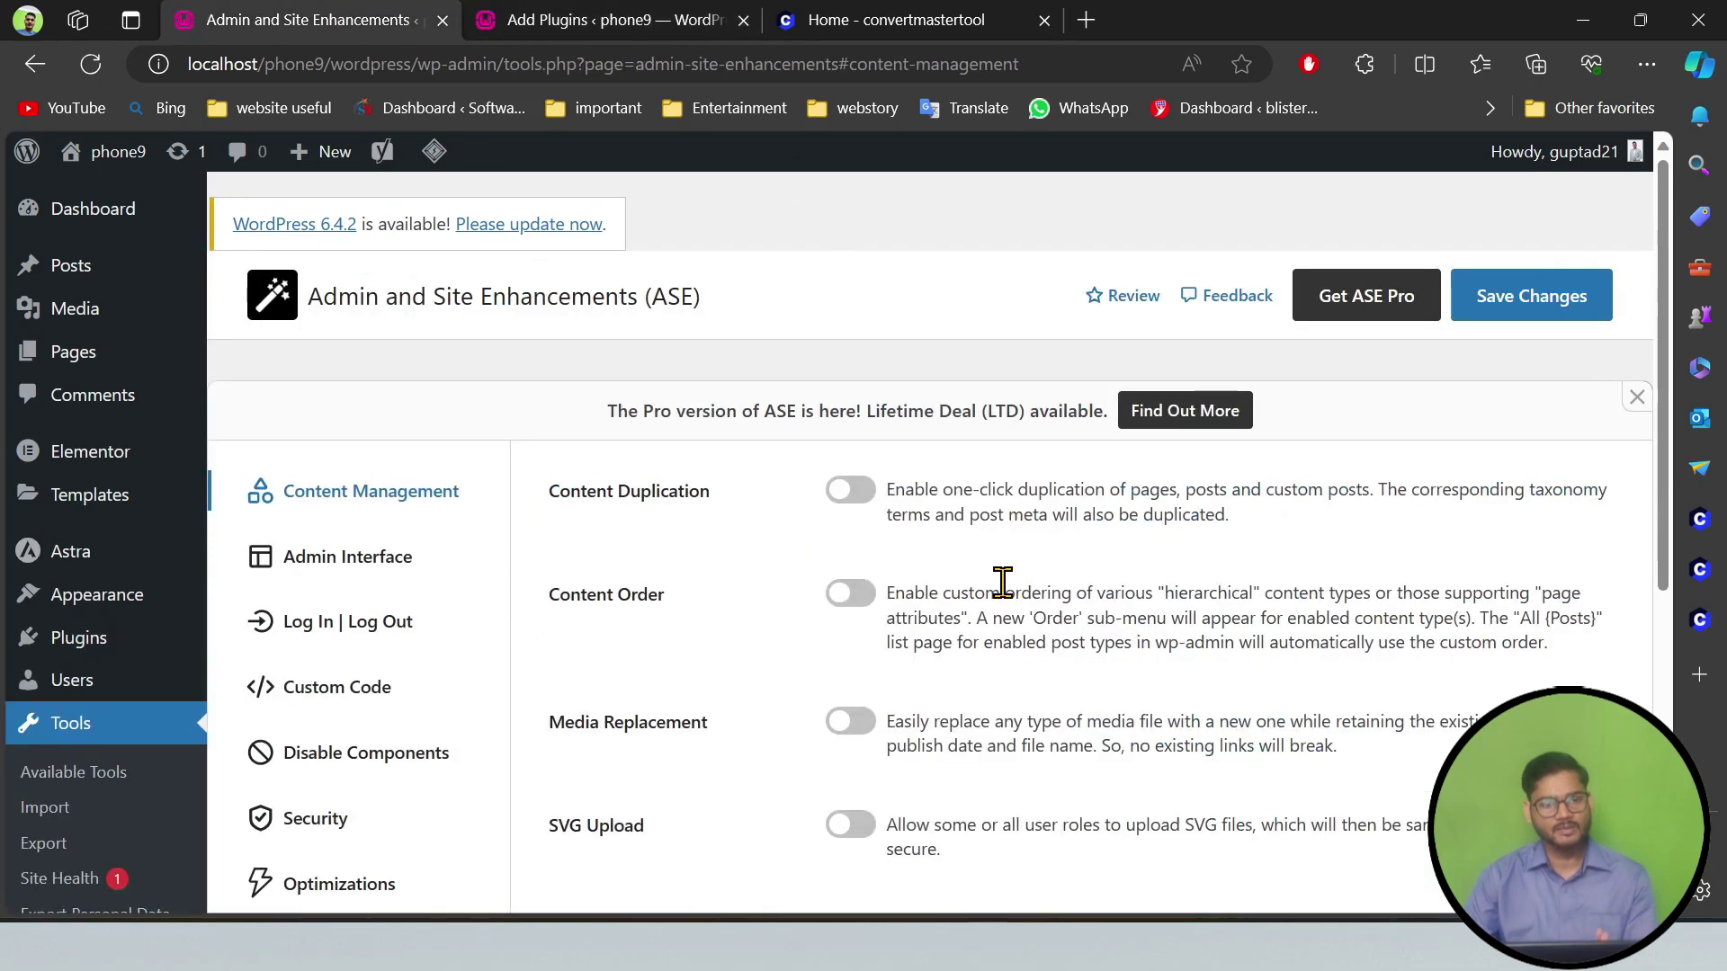
pyautogui.click(849, 504)
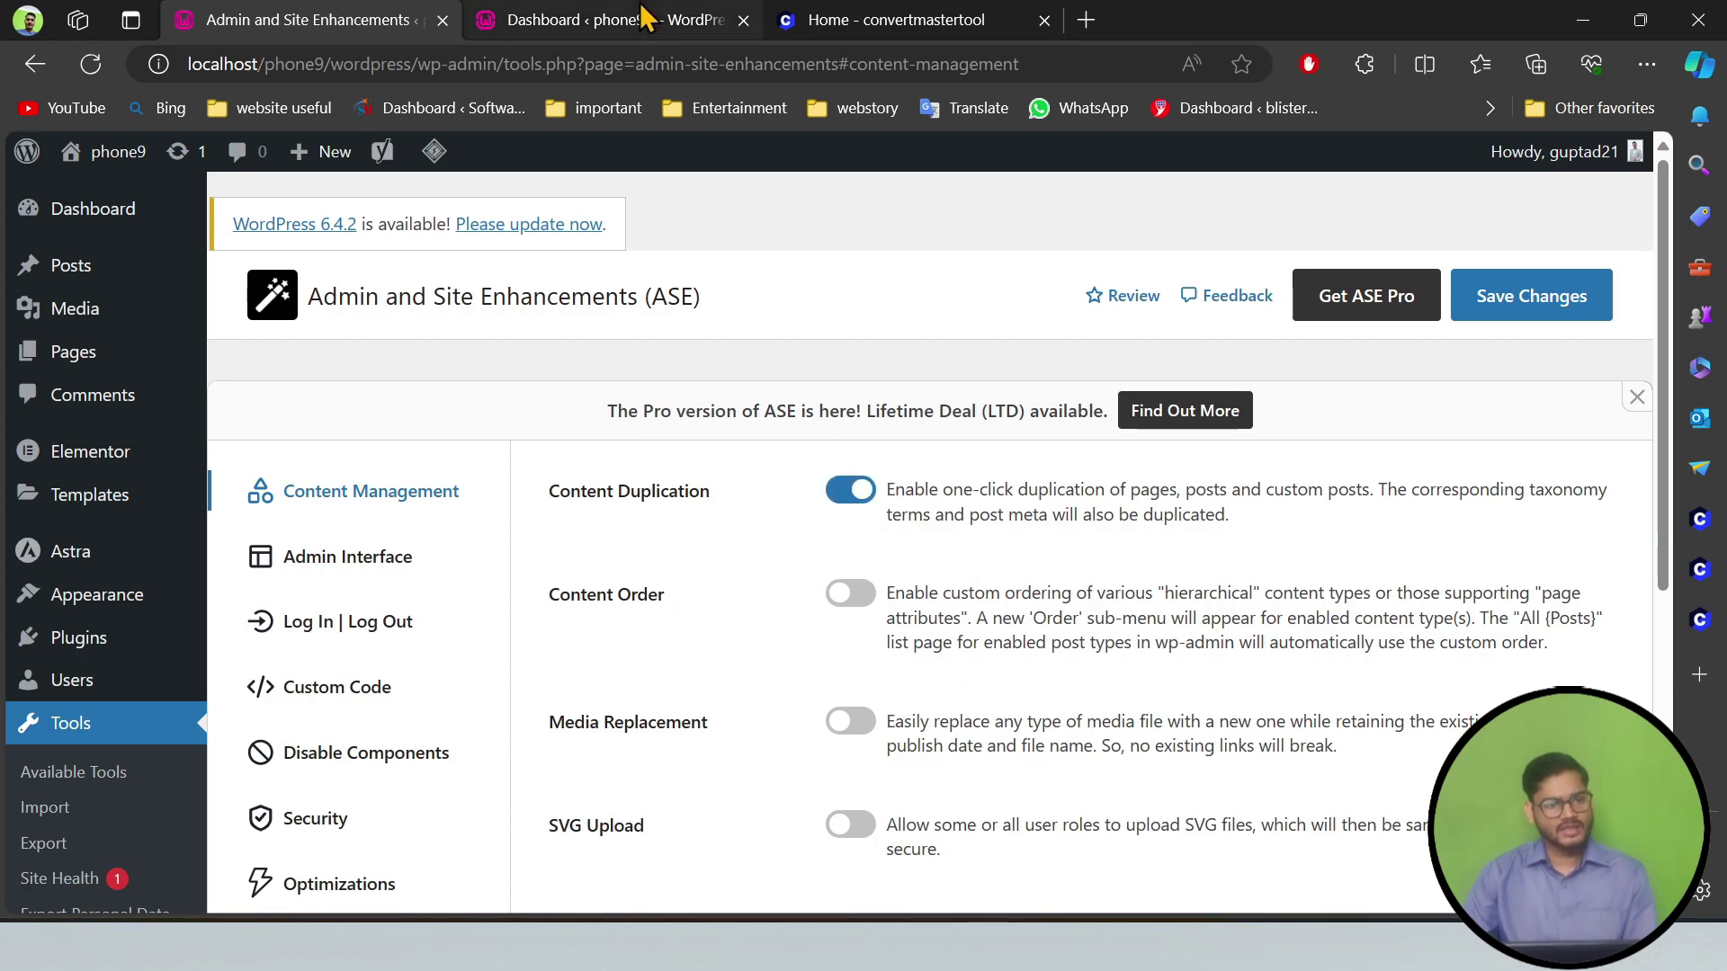
pyautogui.click(643, 19)
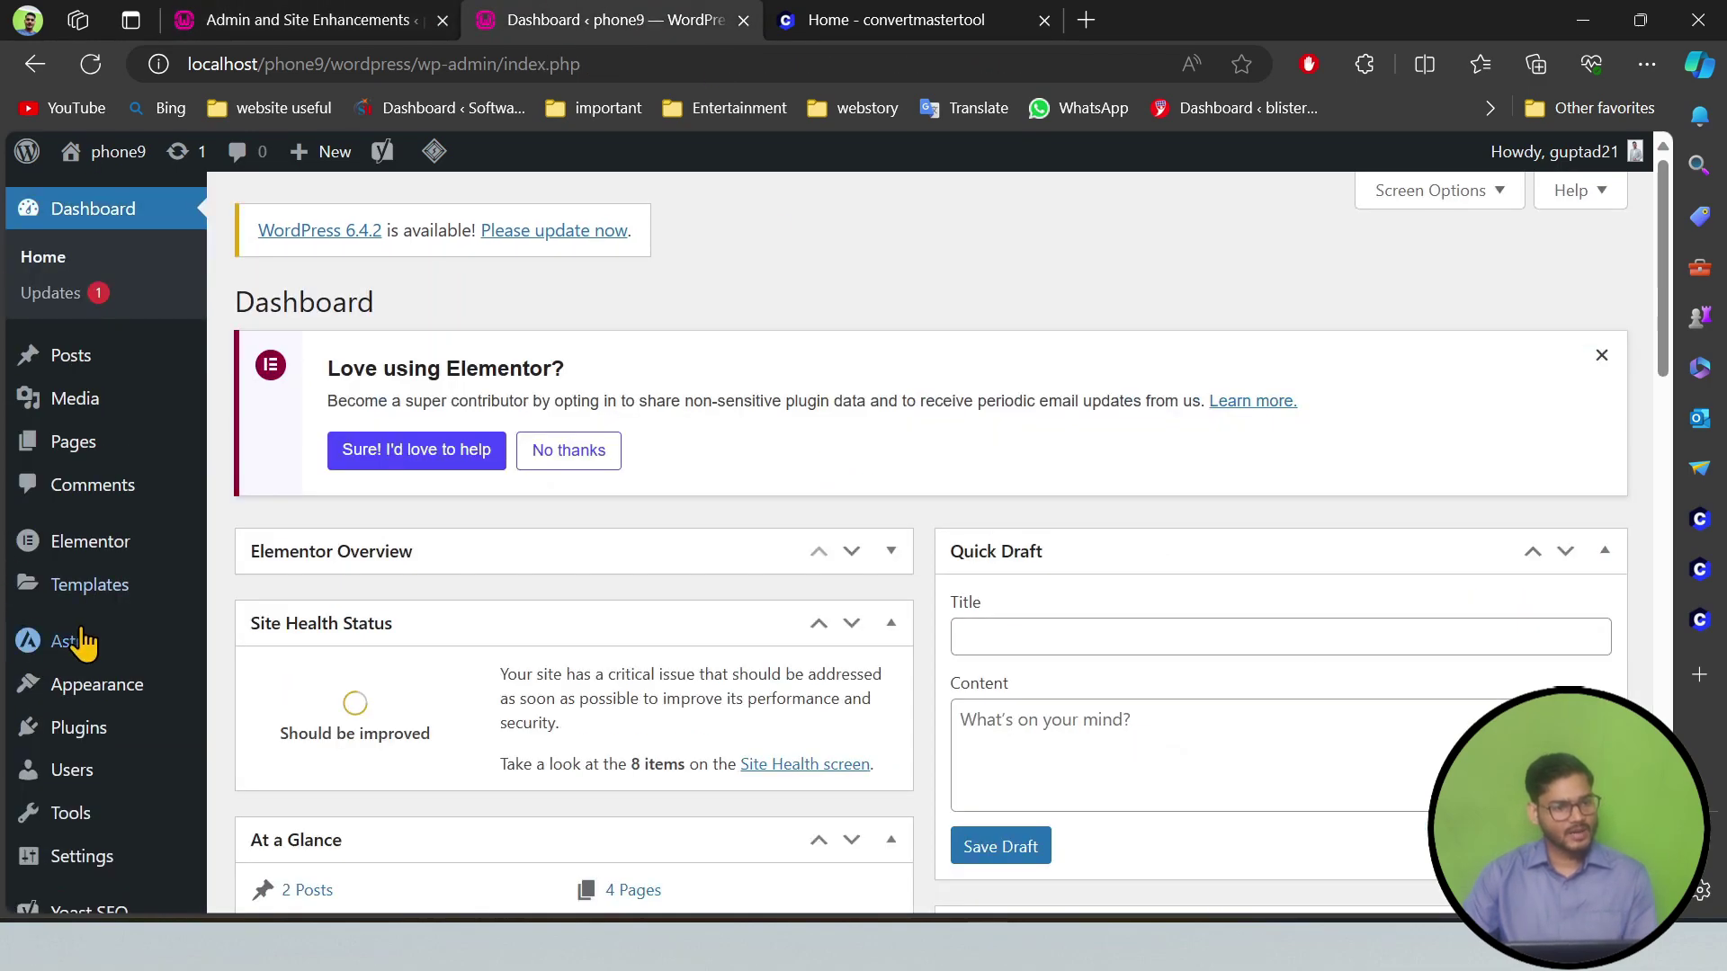
pyautogui.click(306, 19)
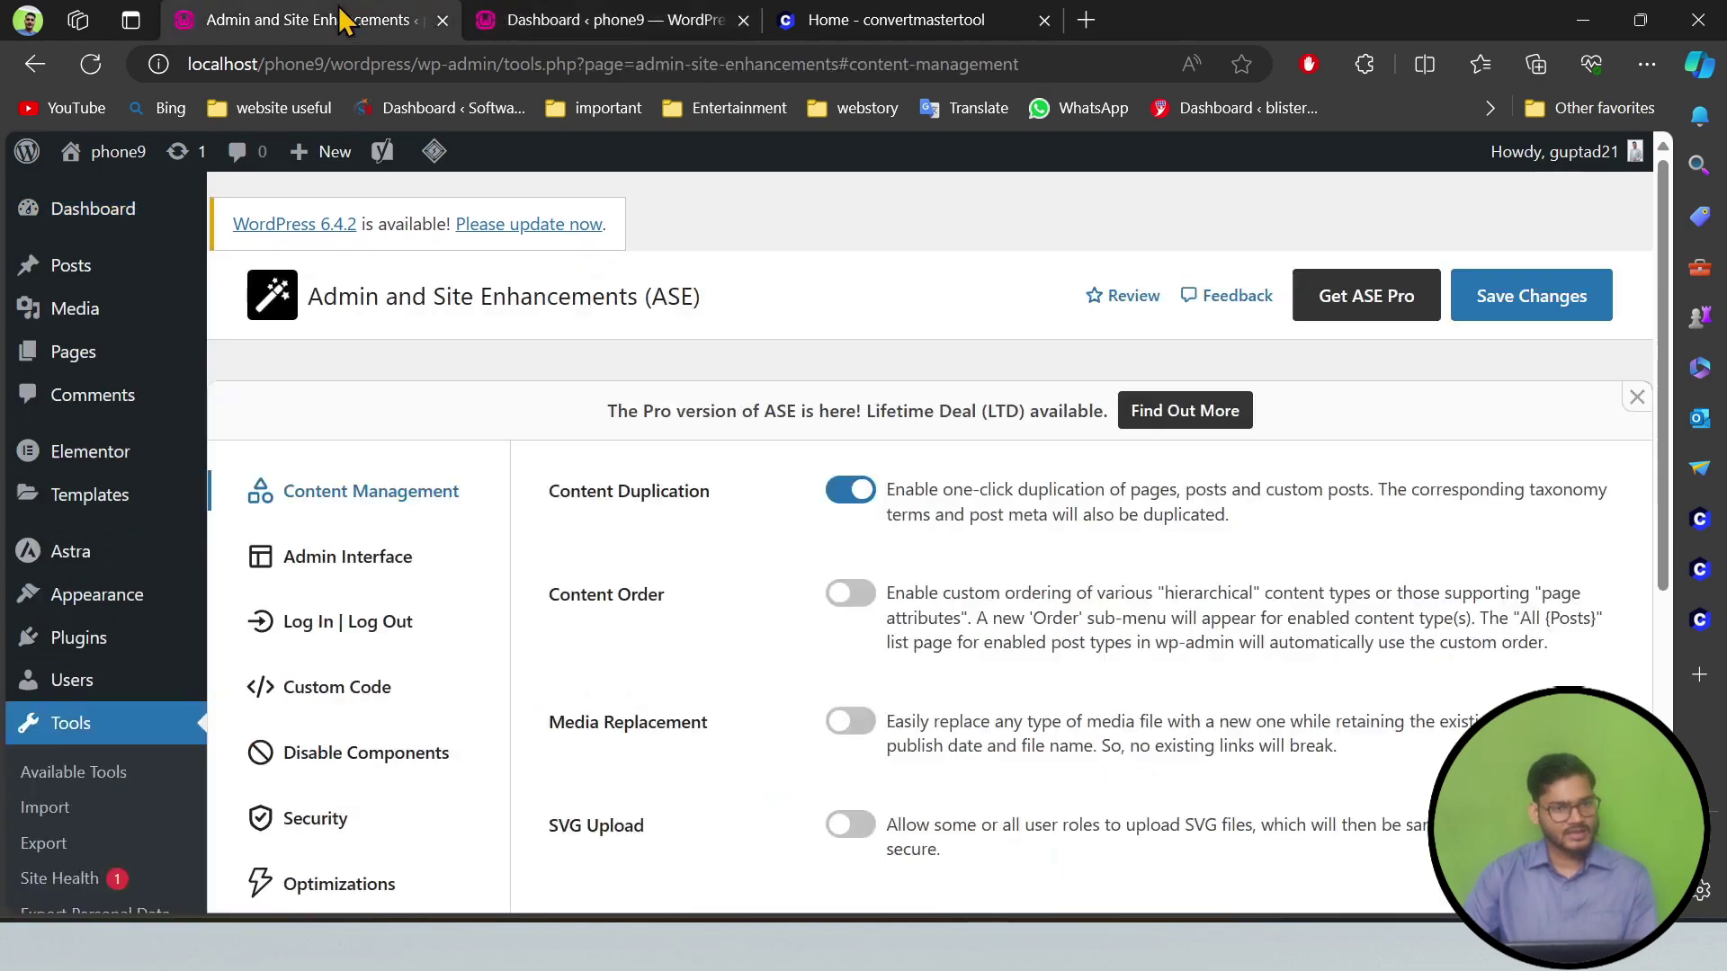
pyautogui.click(1592, 304)
# Open the list of all posts and check the Duplicate action of the "How To Use Yoast SEO" post.
pyautogui.click(572, 20)
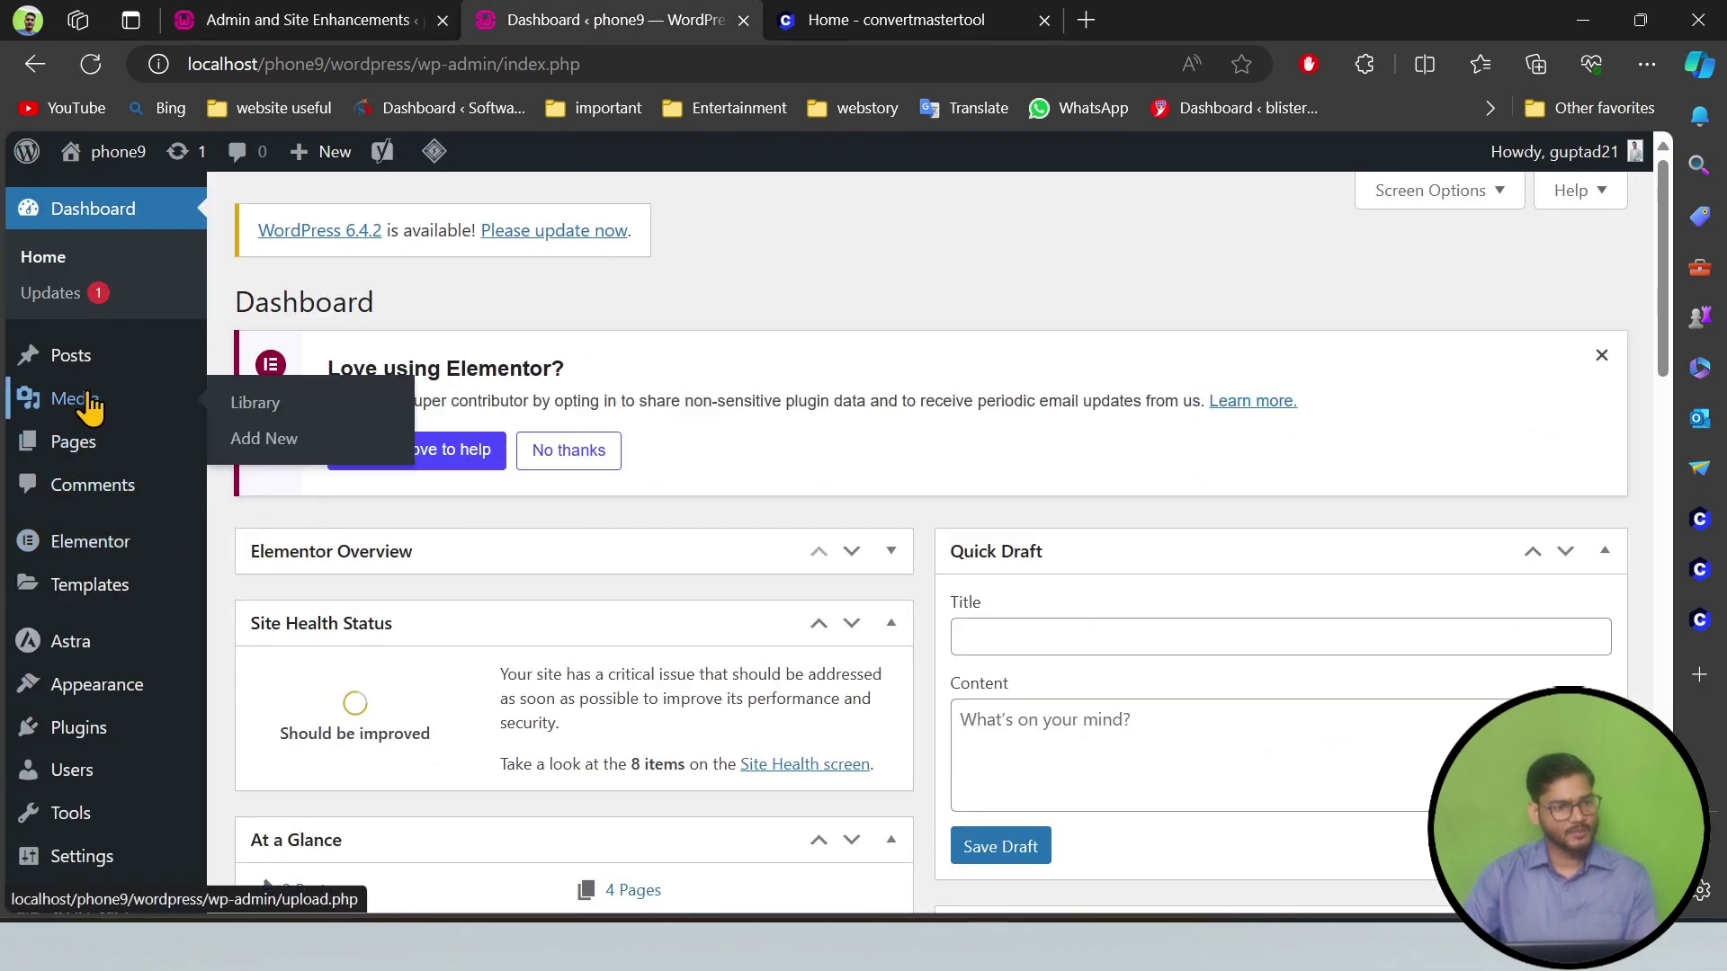
pyautogui.moveTo(90, 362)
pyautogui.click(236, 359)
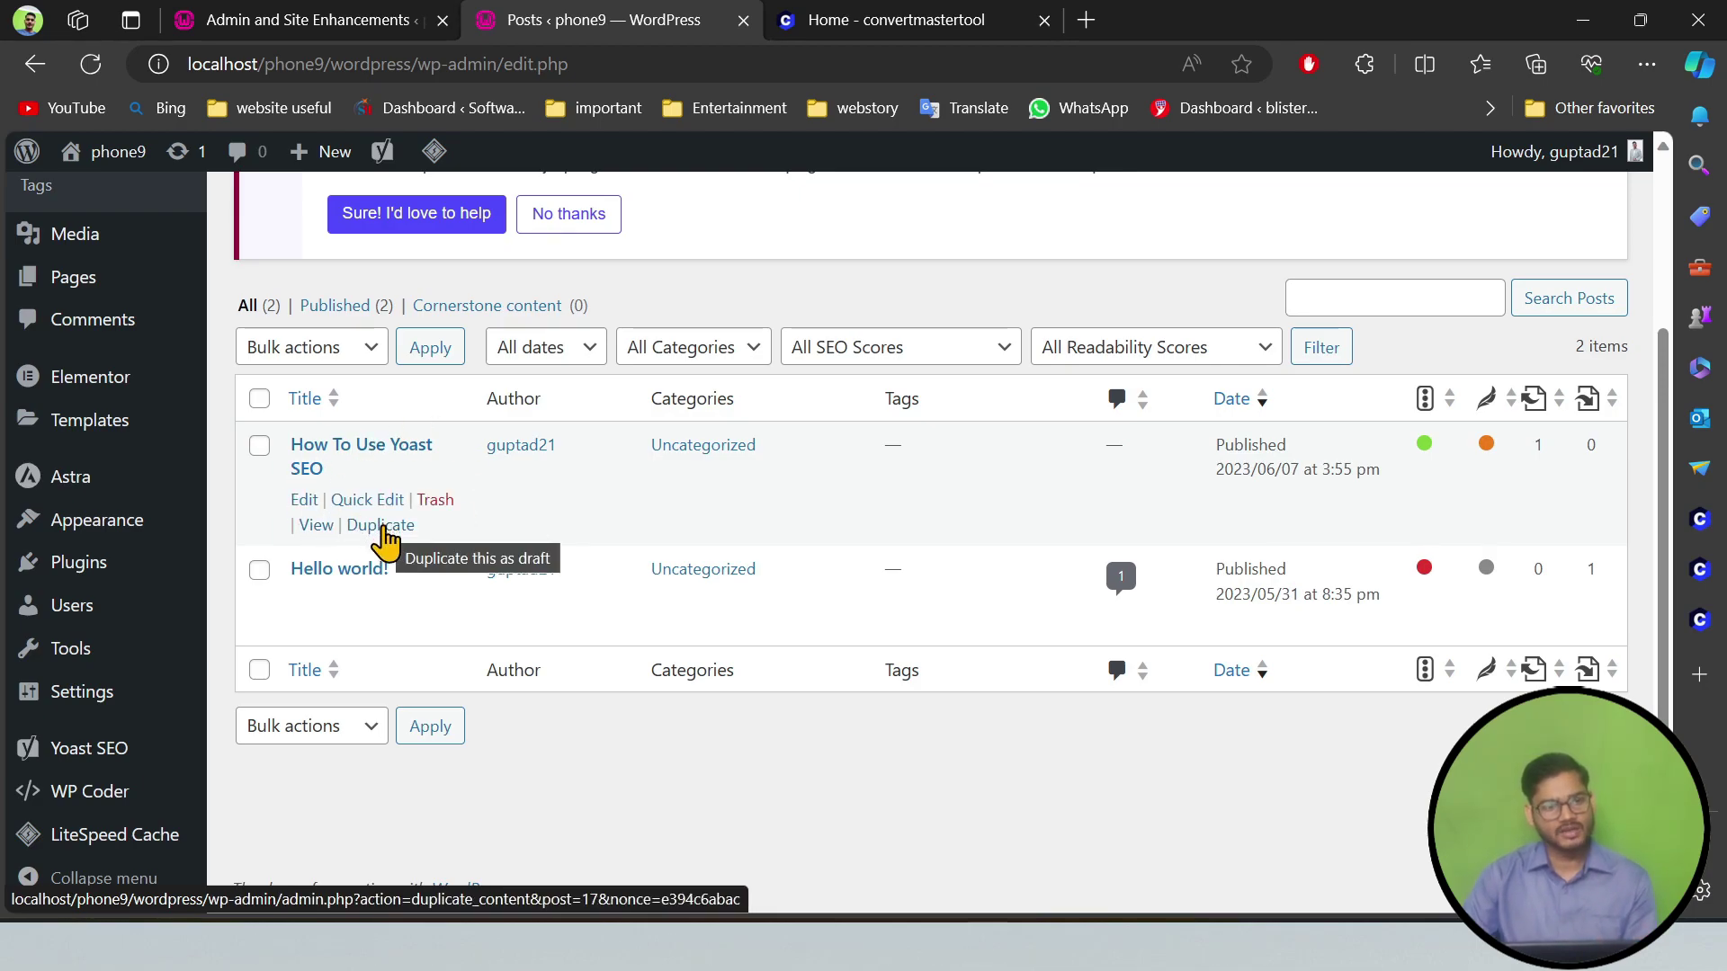
# Enable Media Replacement in the Admin and Site Enhancements settings and save the changes.
pyautogui.hotkey('ctrl', 'shift', 'Tab')
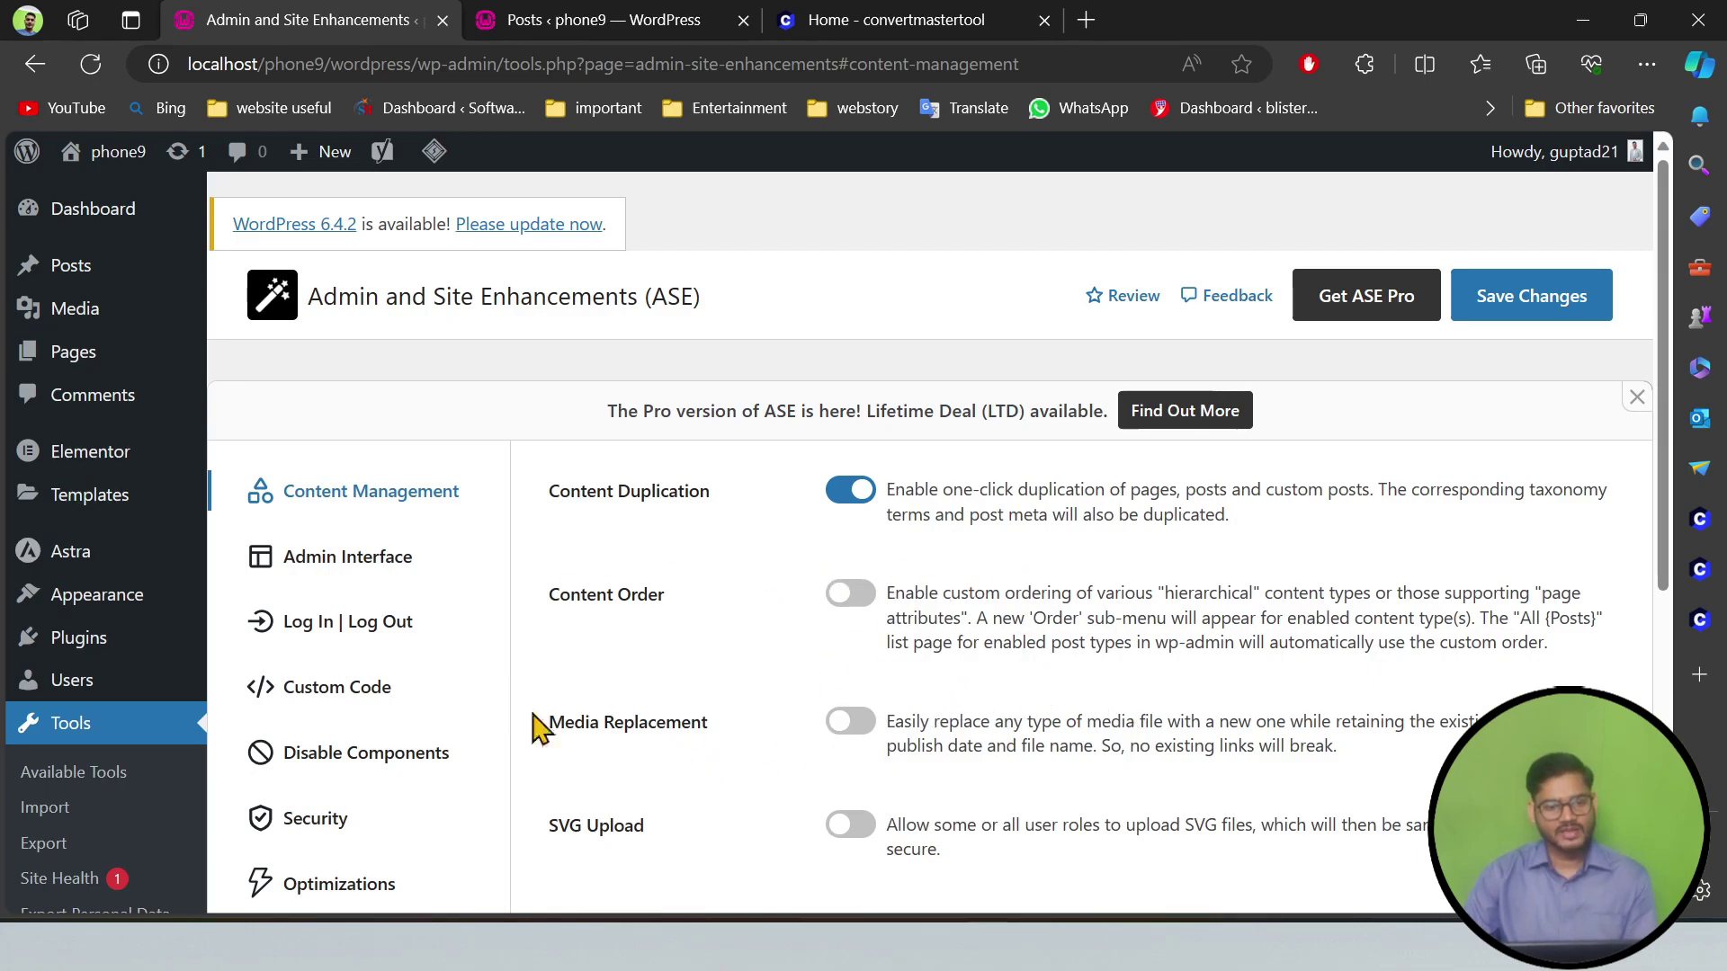
pyautogui.click(850, 720)
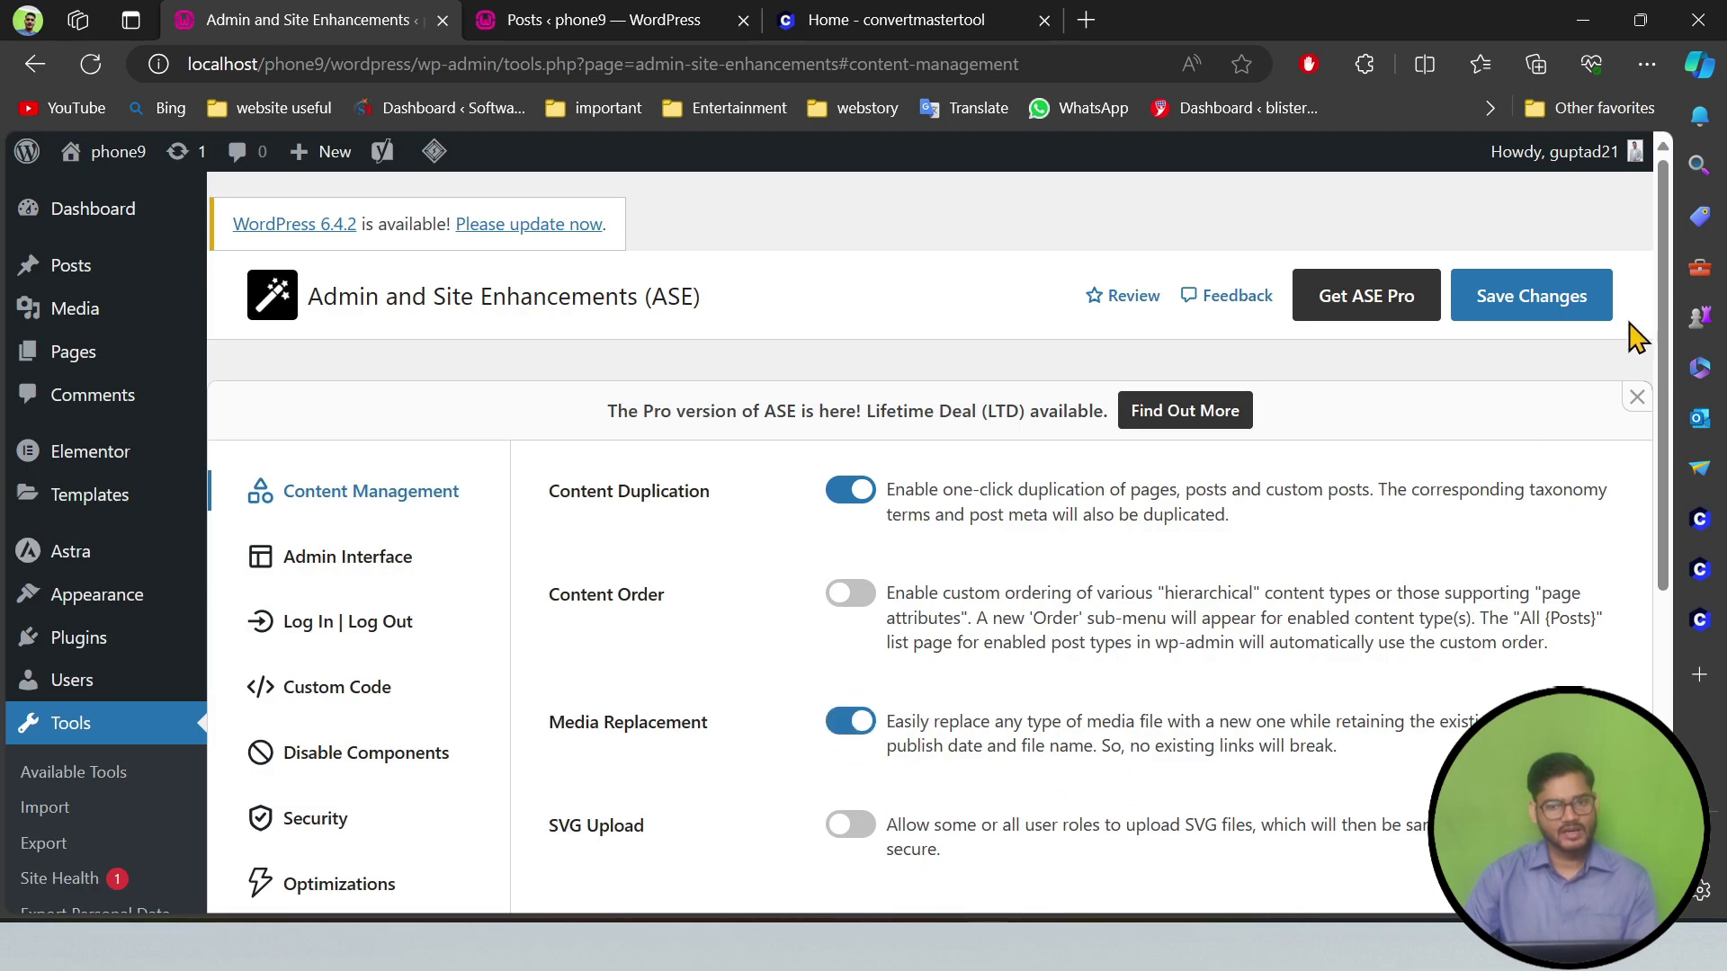
pyautogui.click(1589, 334)
# Open the media library and examine the attachment details of the portrait image.
pyautogui.click(589, 25)
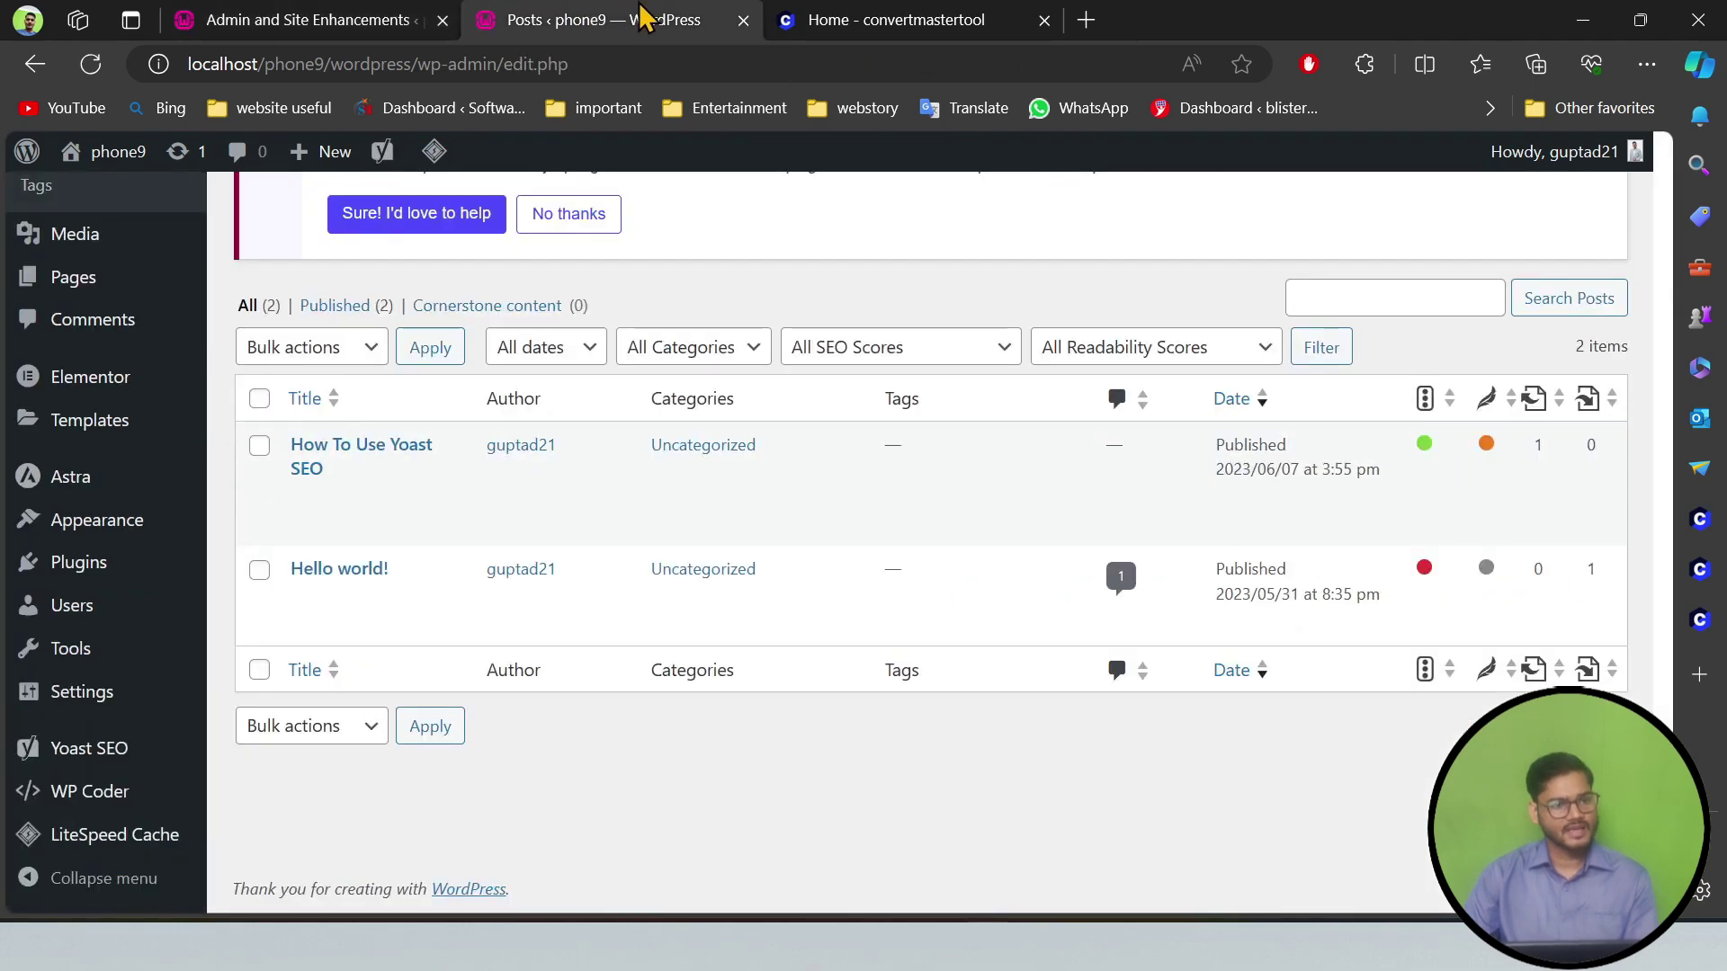
pyautogui.scroll(3, 101, 499)
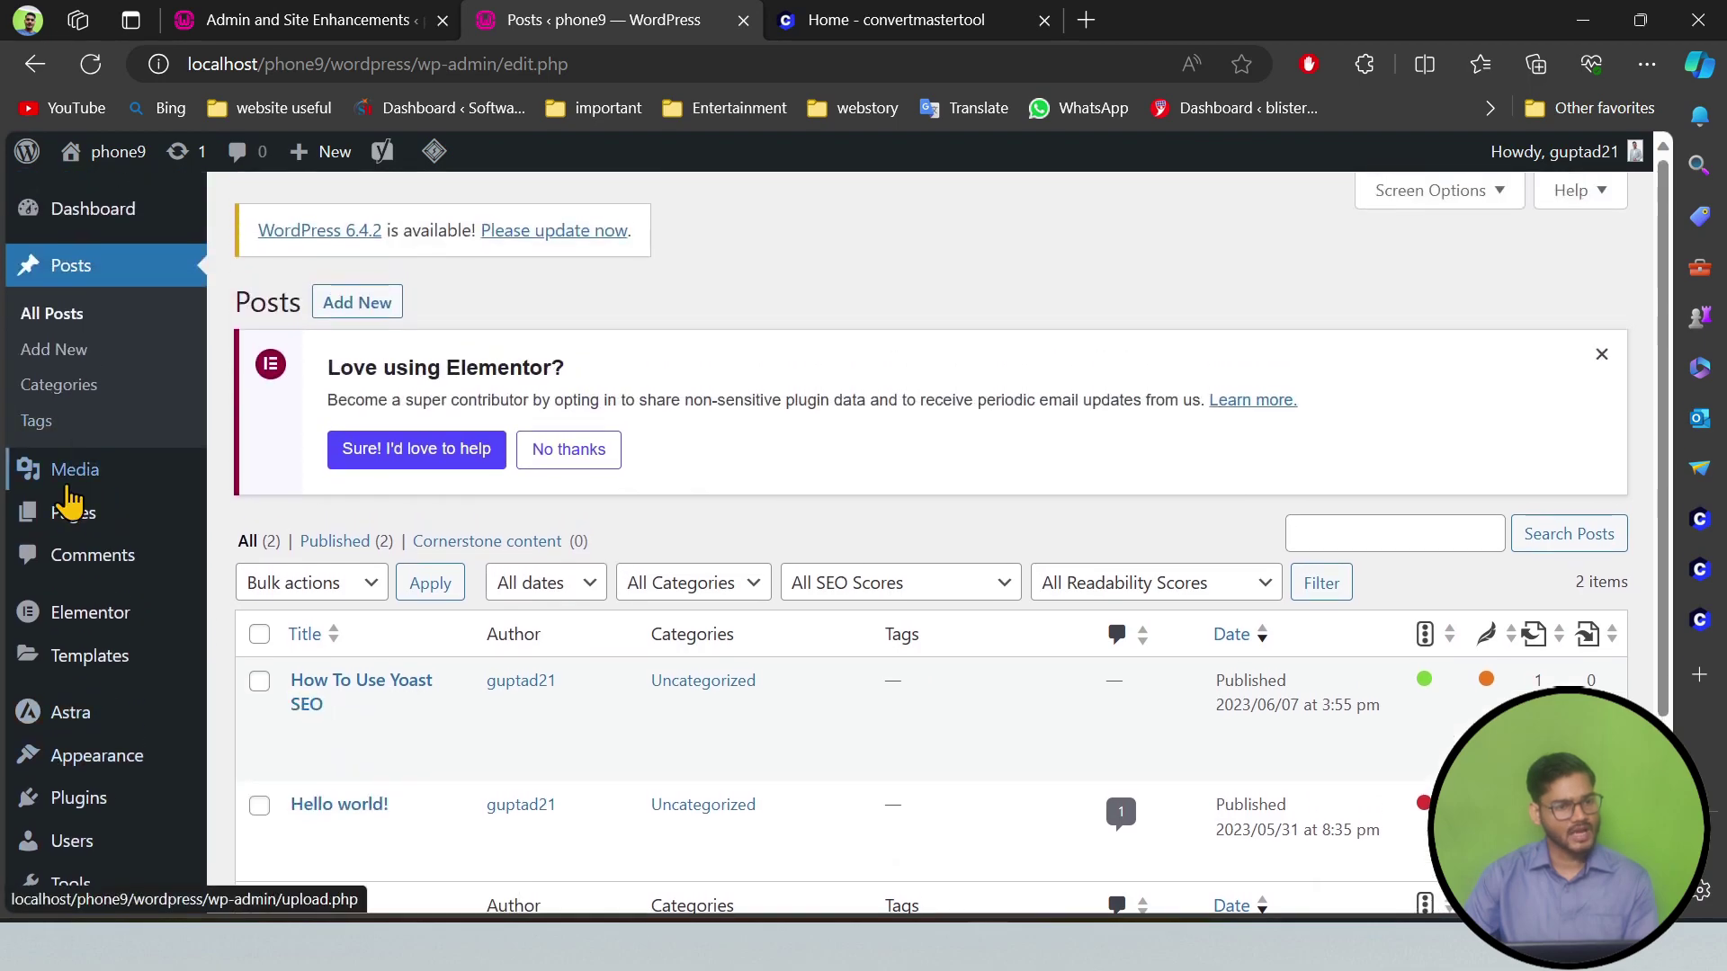
pyautogui.click(88, 478)
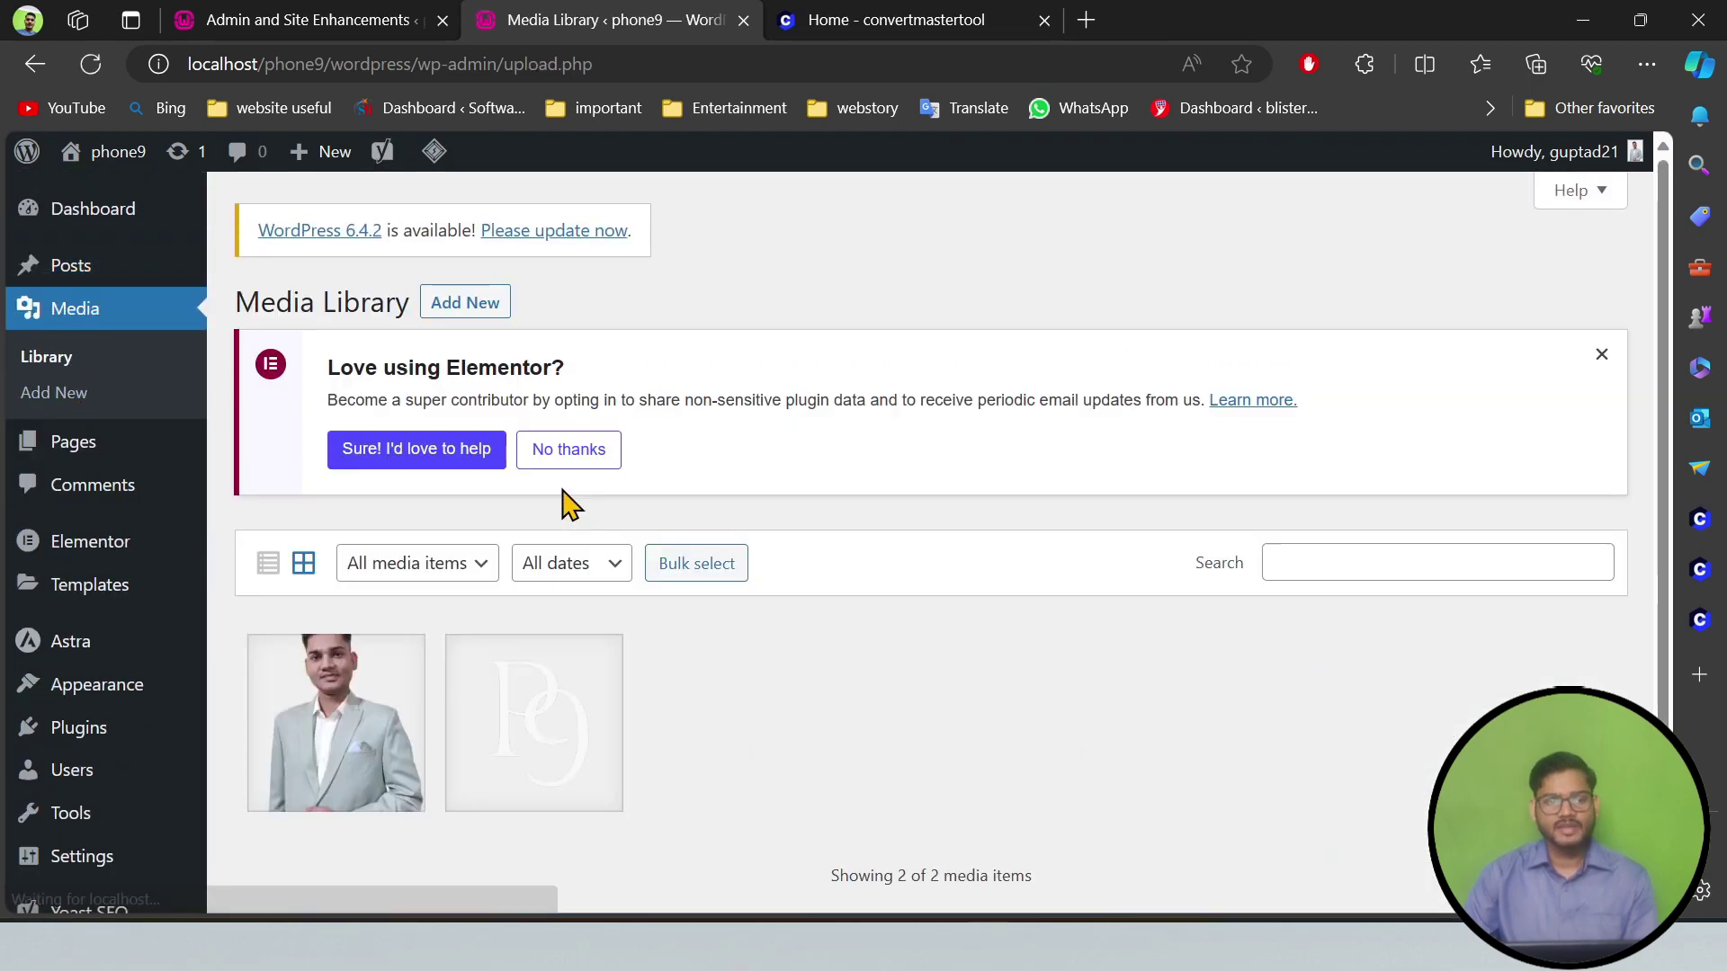
pyautogui.scroll(-3, 360, 629)
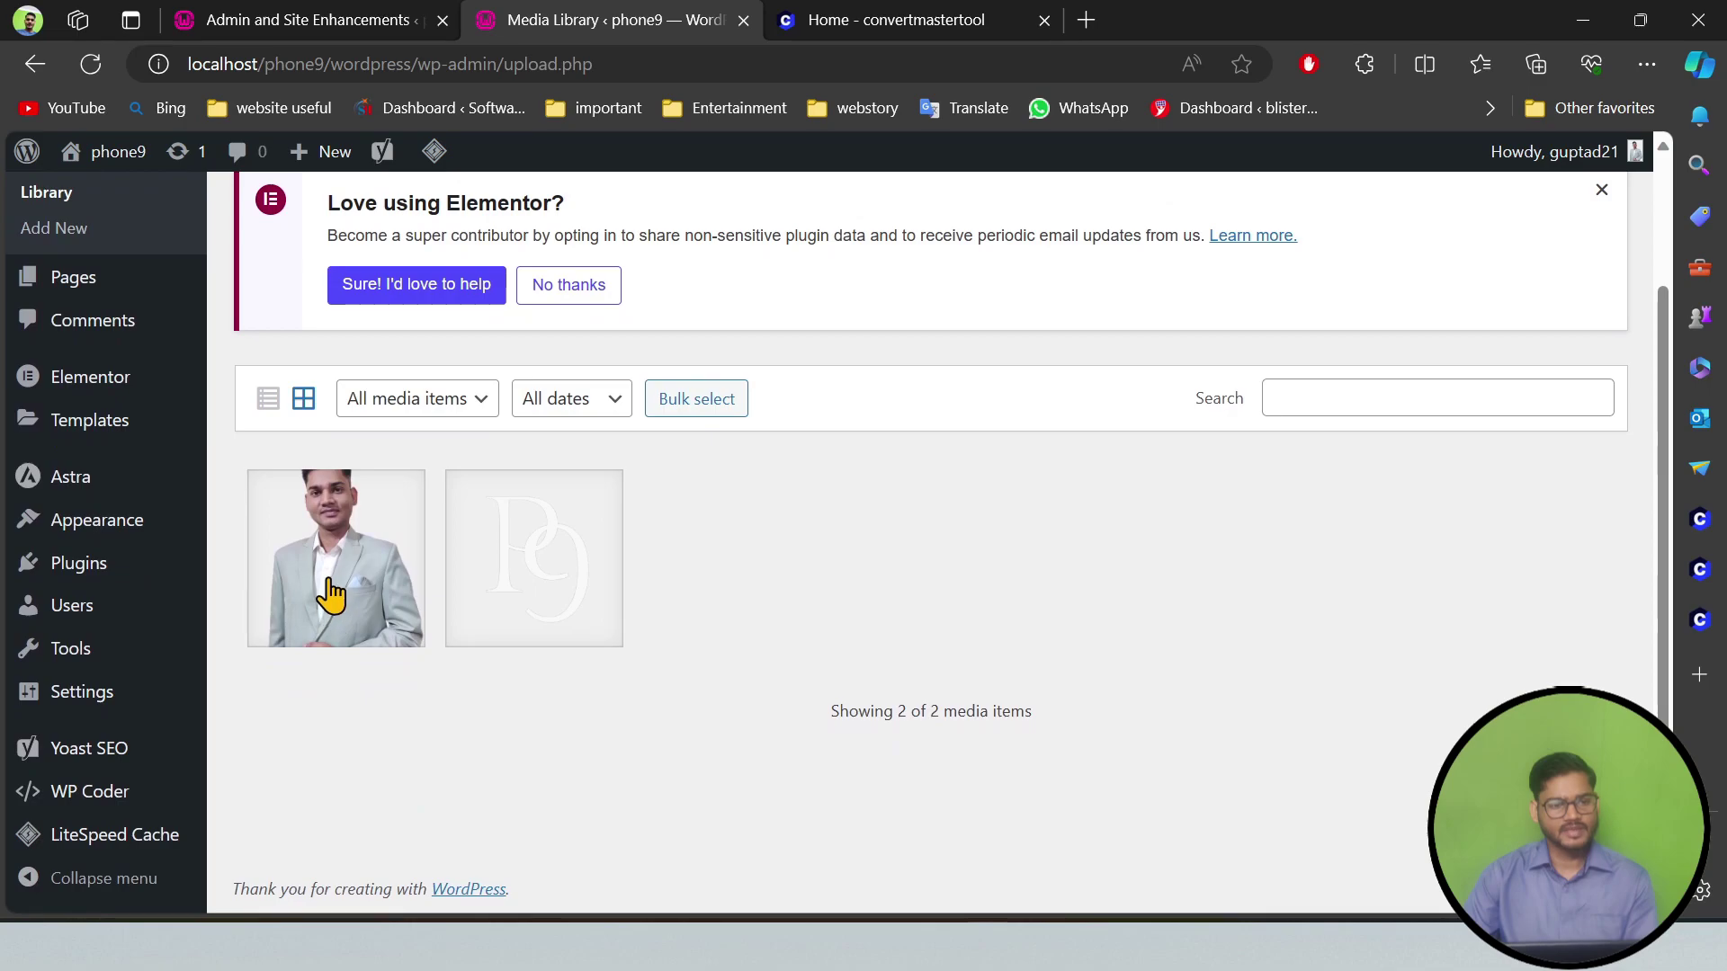
pyautogui.click(331, 594)
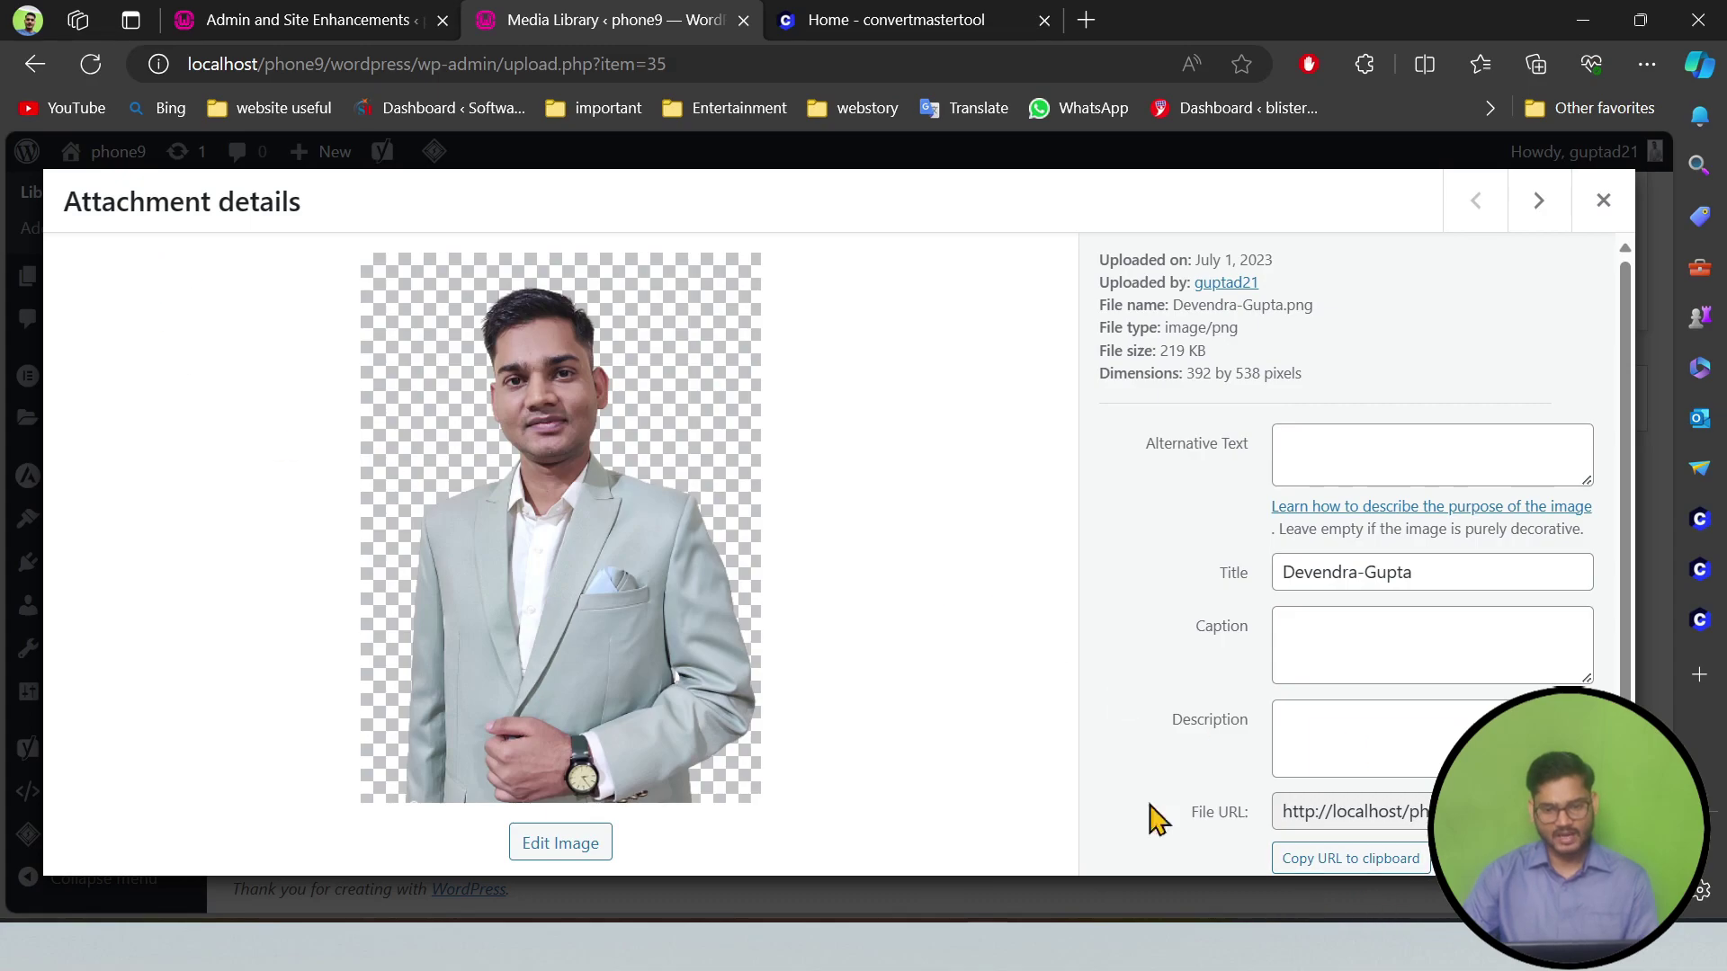
pyautogui.scroll(-3, 1412, 531)
pyautogui.press('Escape')
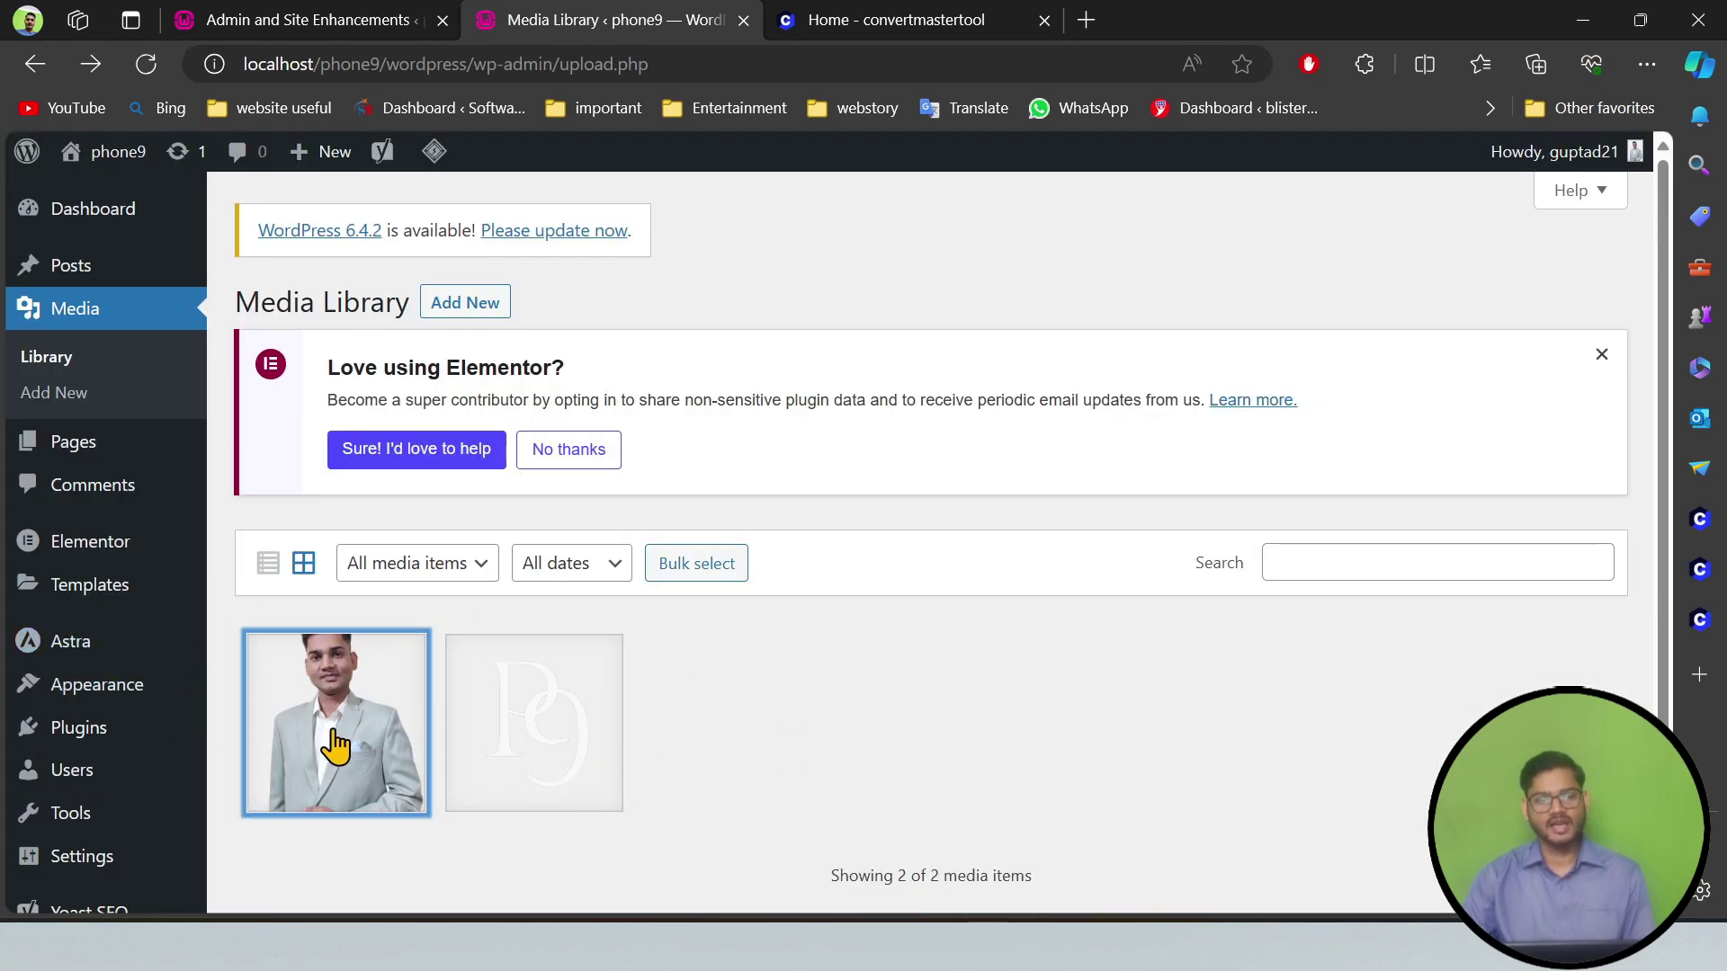
# Open the portrait image's full Edit Media page from its attachment details.
pyautogui.click(370, 732)
pyautogui.scroll(-2, 1331, 791)
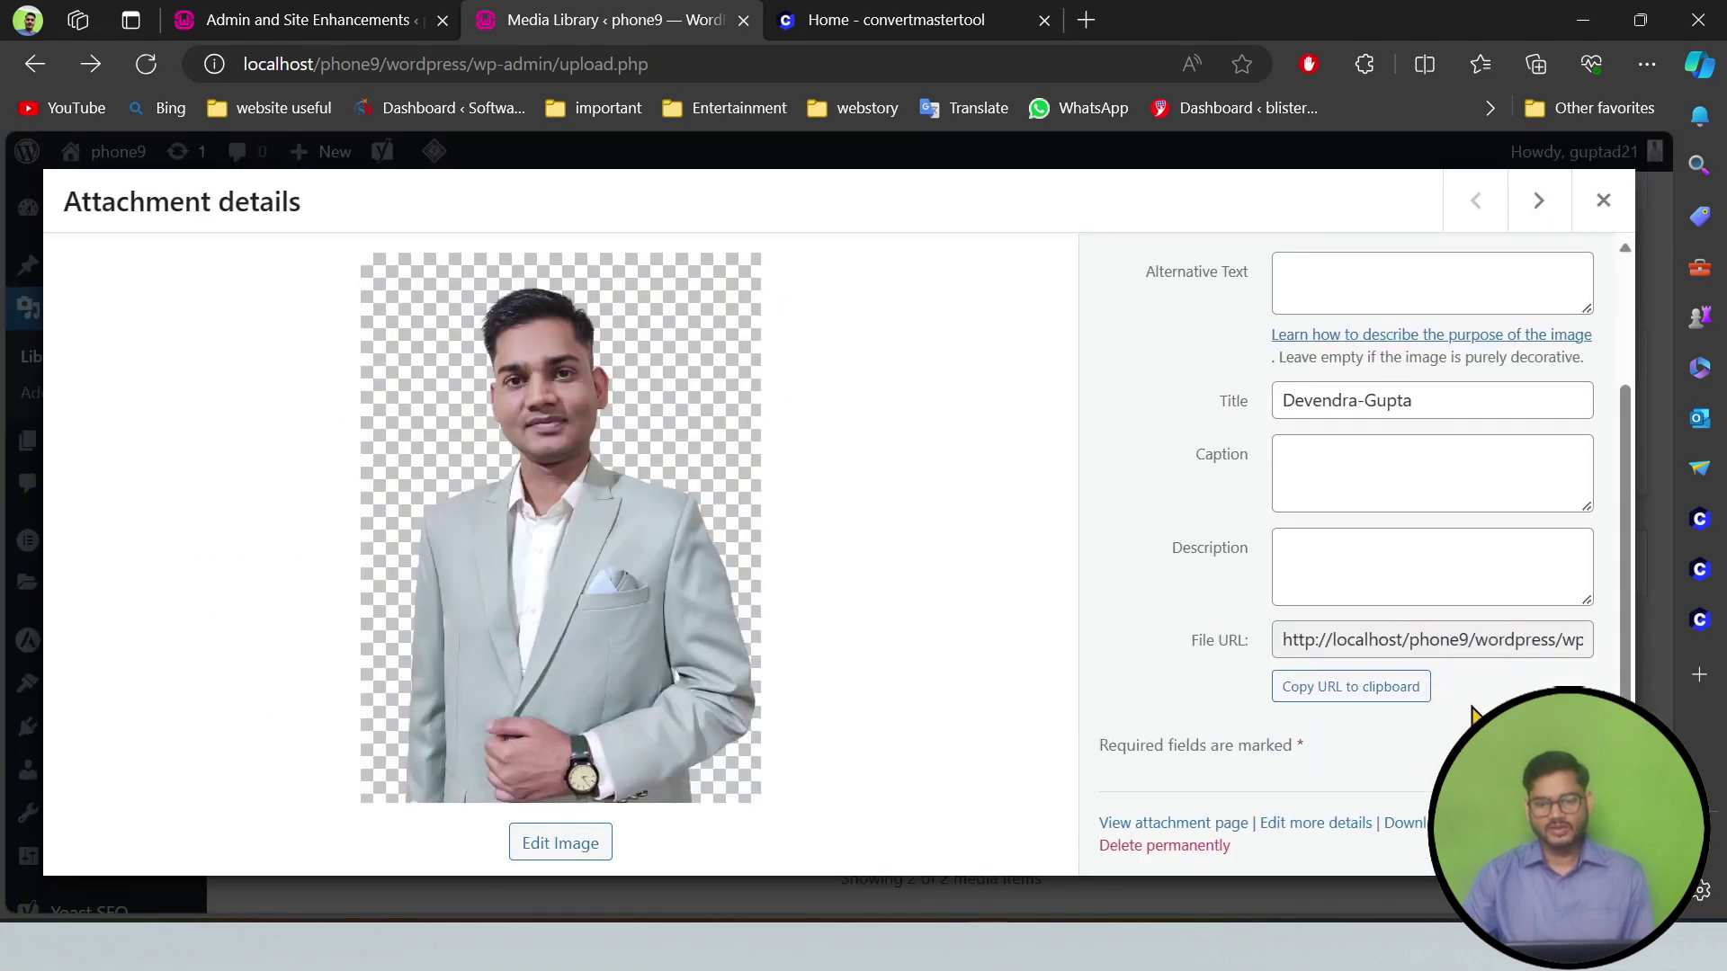
pyautogui.click(1313, 830)
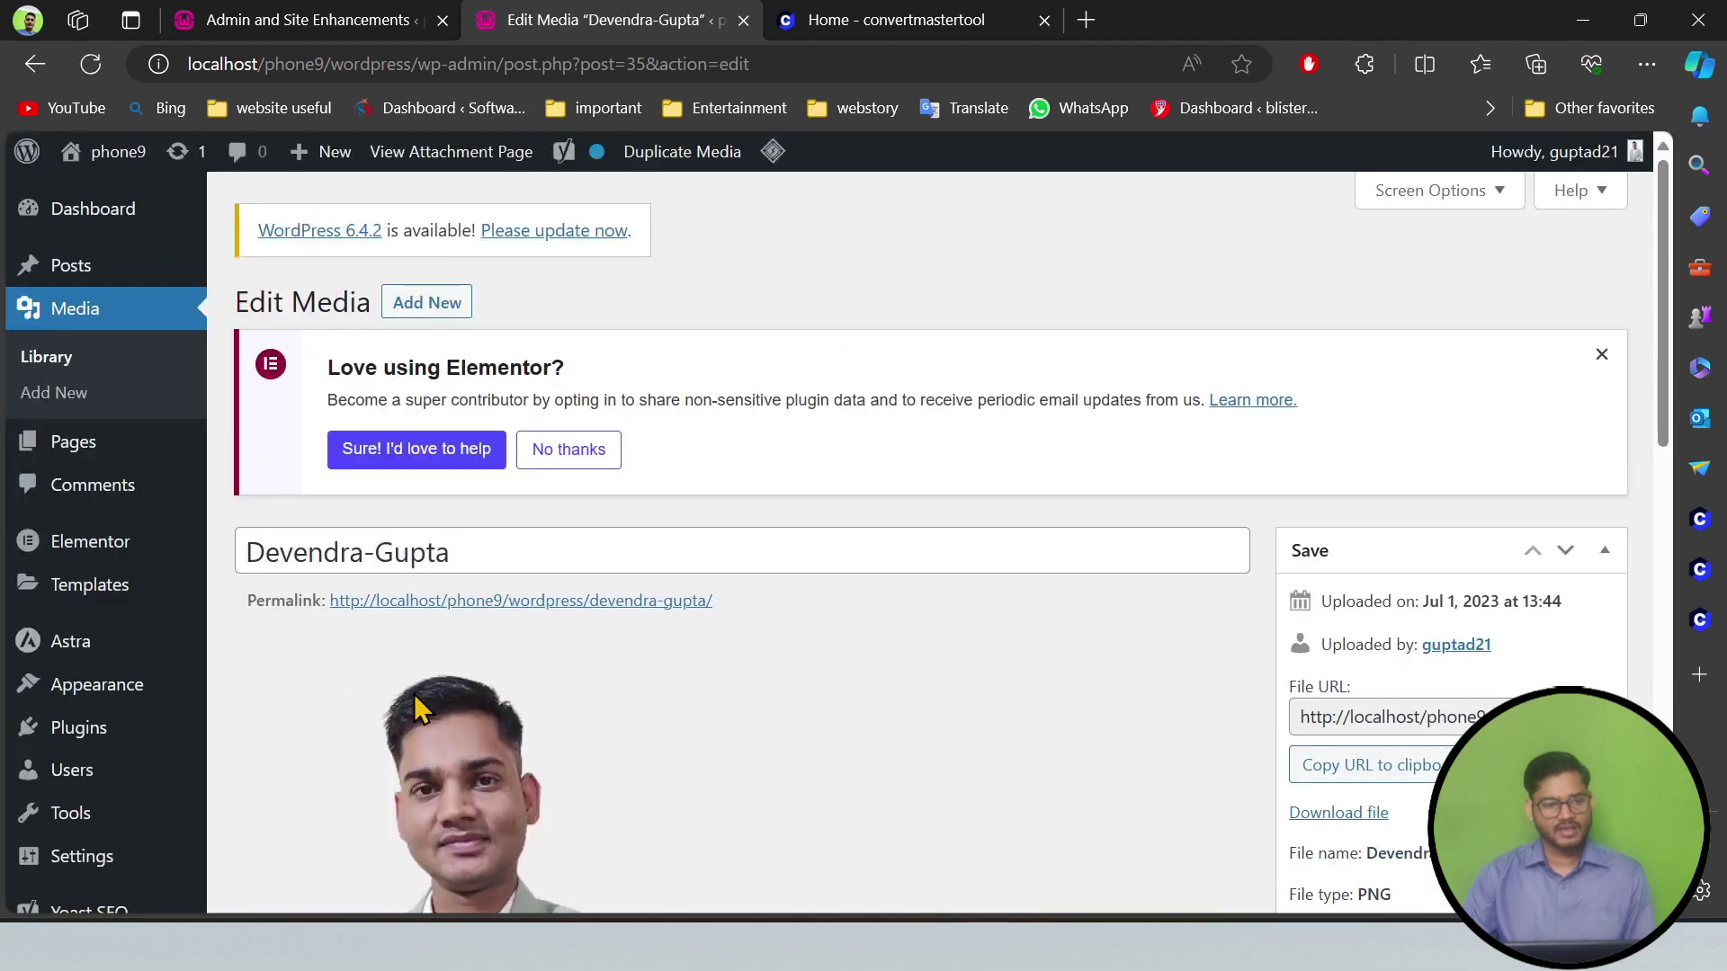
# Replace the portrait's media file with an upload of "How to Disable 2FA Authentication to your hostinger website.png" from Downloads.
pyautogui.scroll(-10, 419, 708)
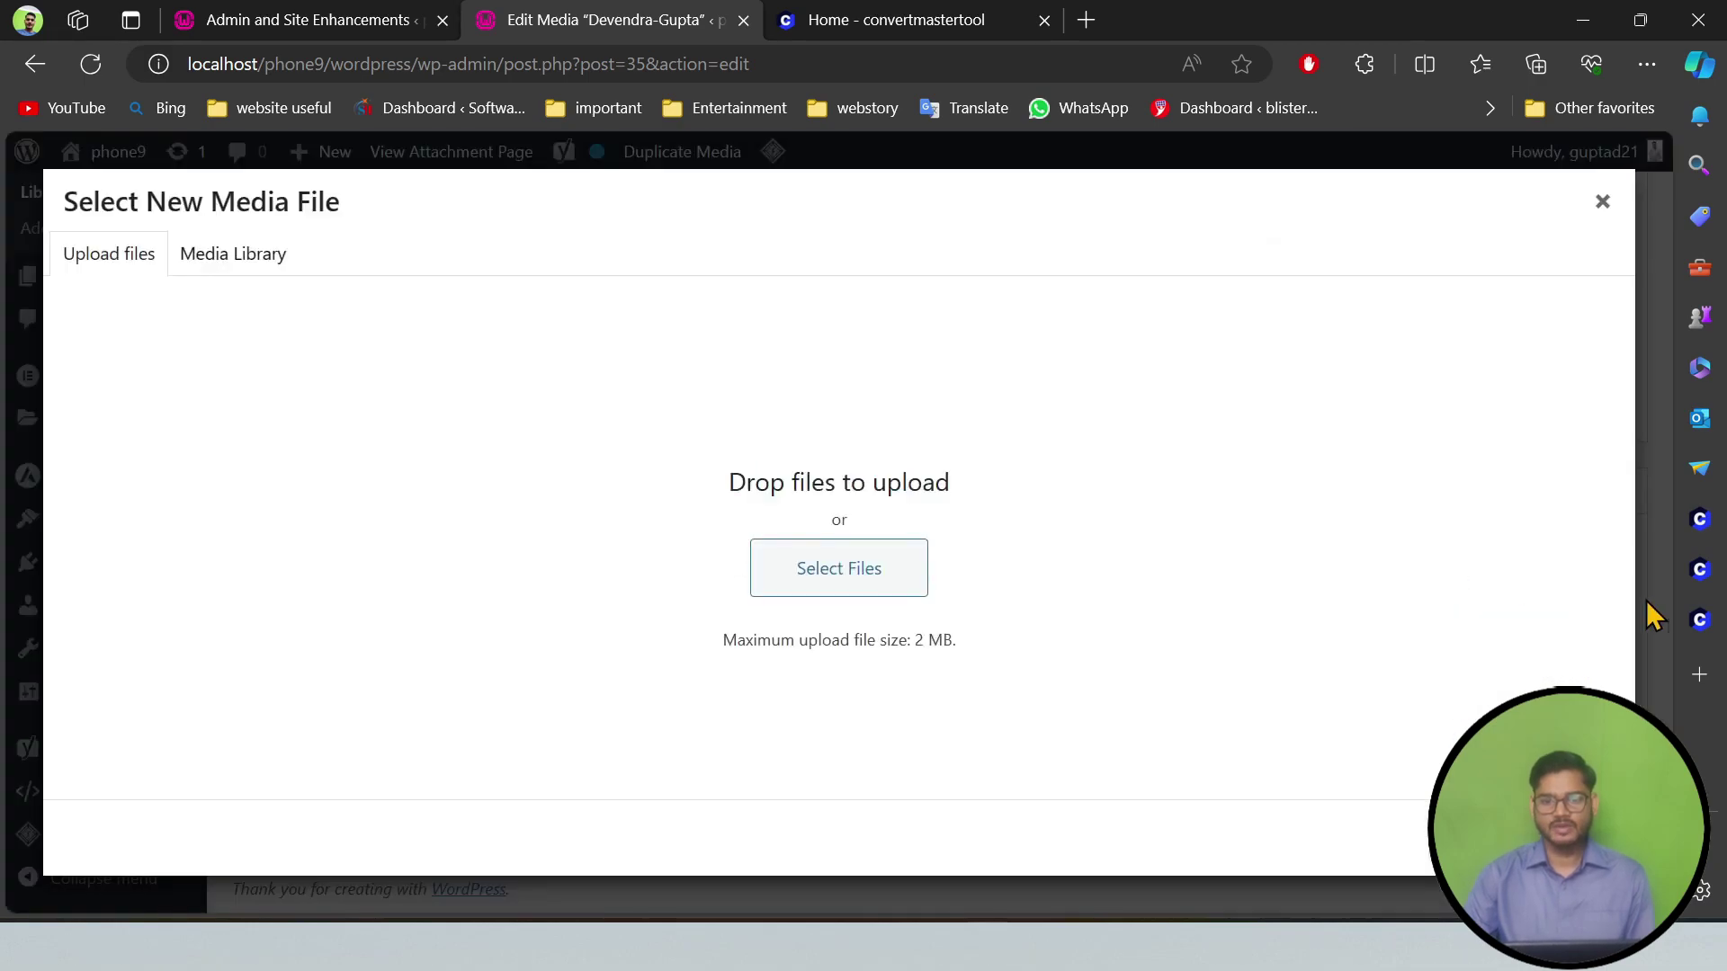
pyautogui.click(1393, 565)
pyautogui.click(848, 596)
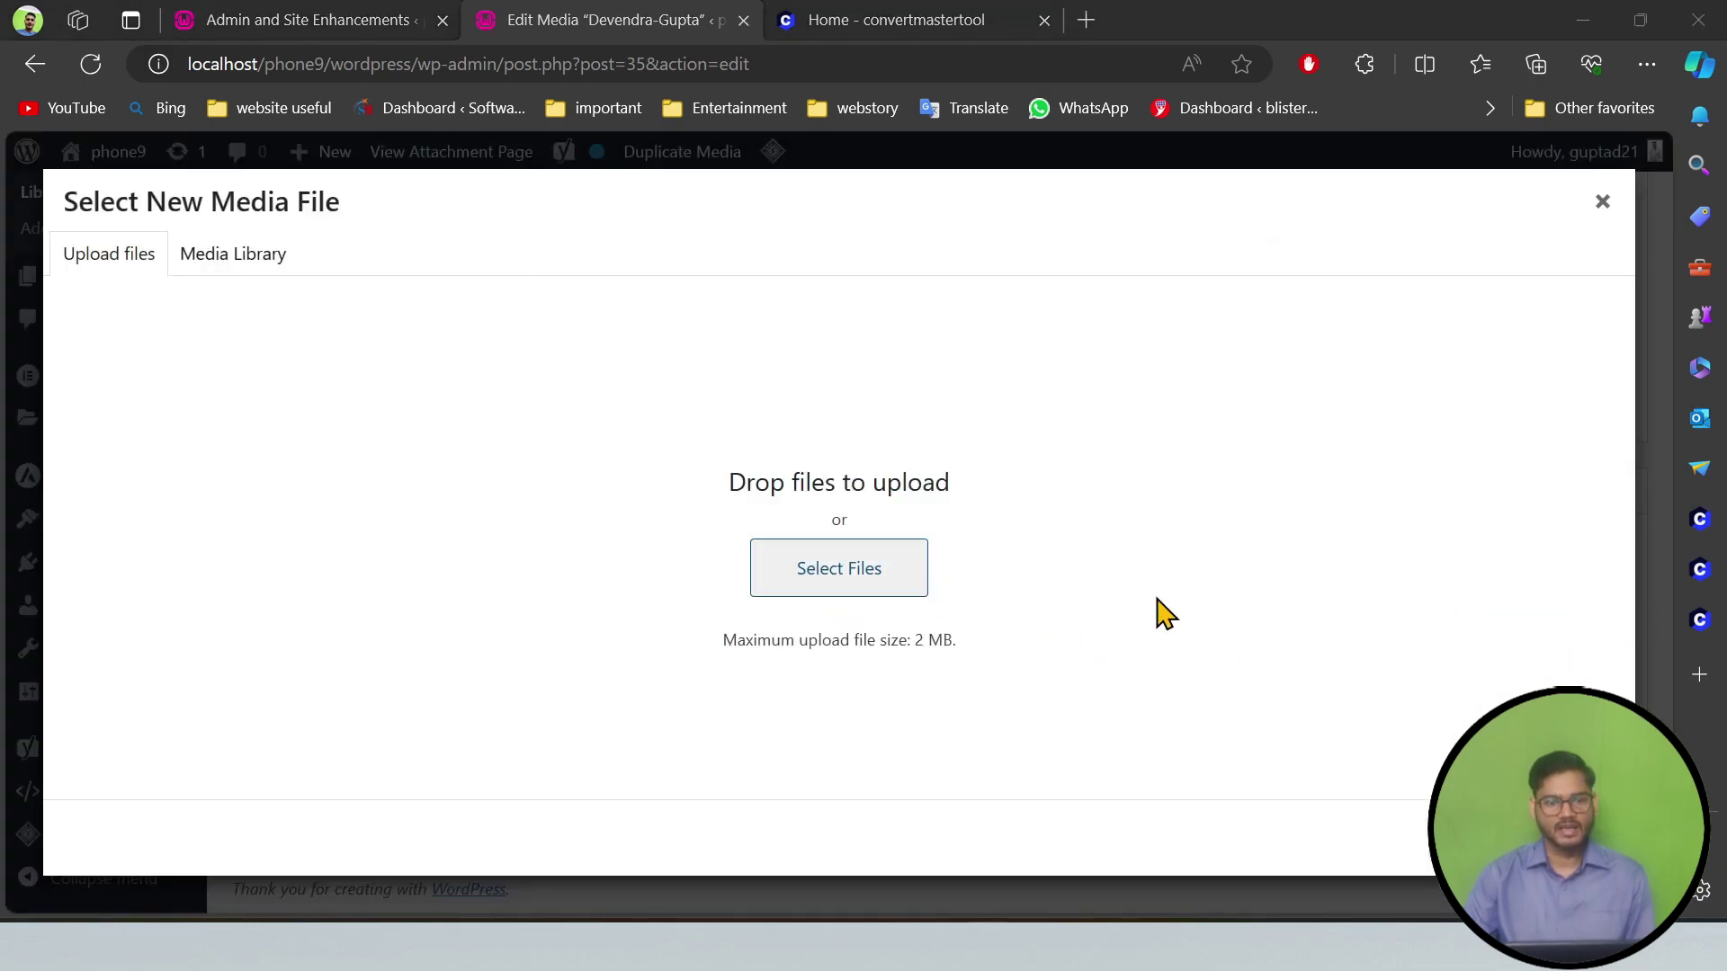
pyautogui.scroll(-3, 620, 572)
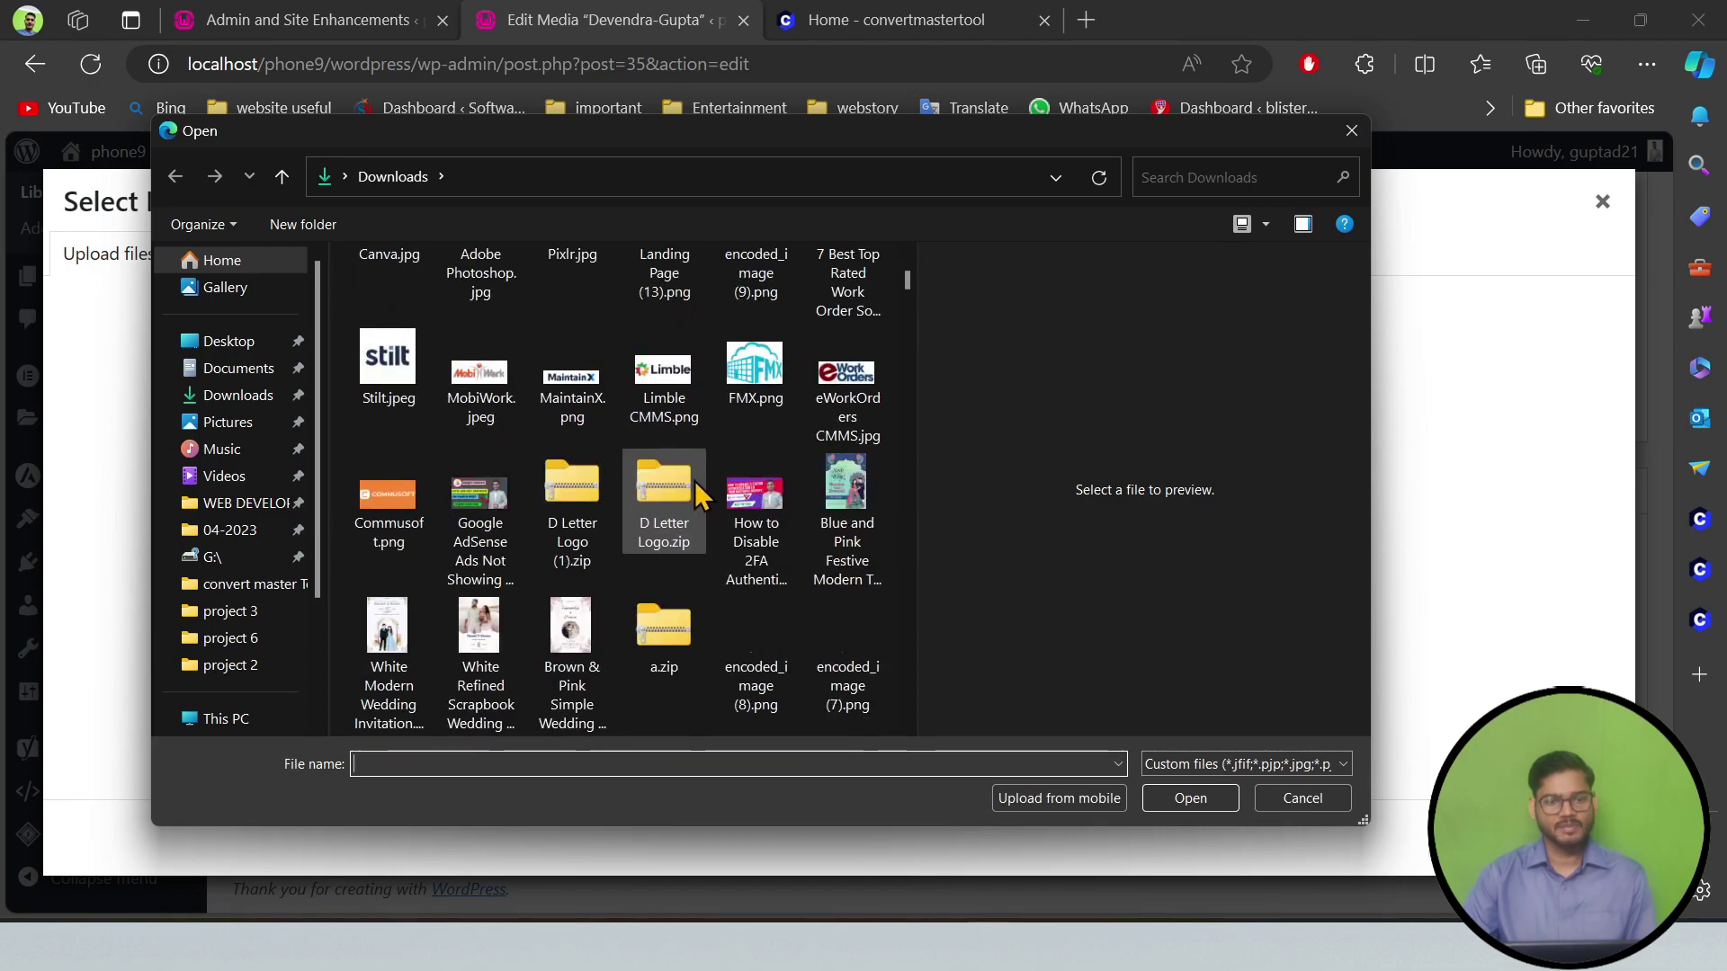
pyautogui.scroll(-2, 717, 621)
pyautogui.scroll(1, 720, 612)
pyautogui.scroll(-10, 721, 606)
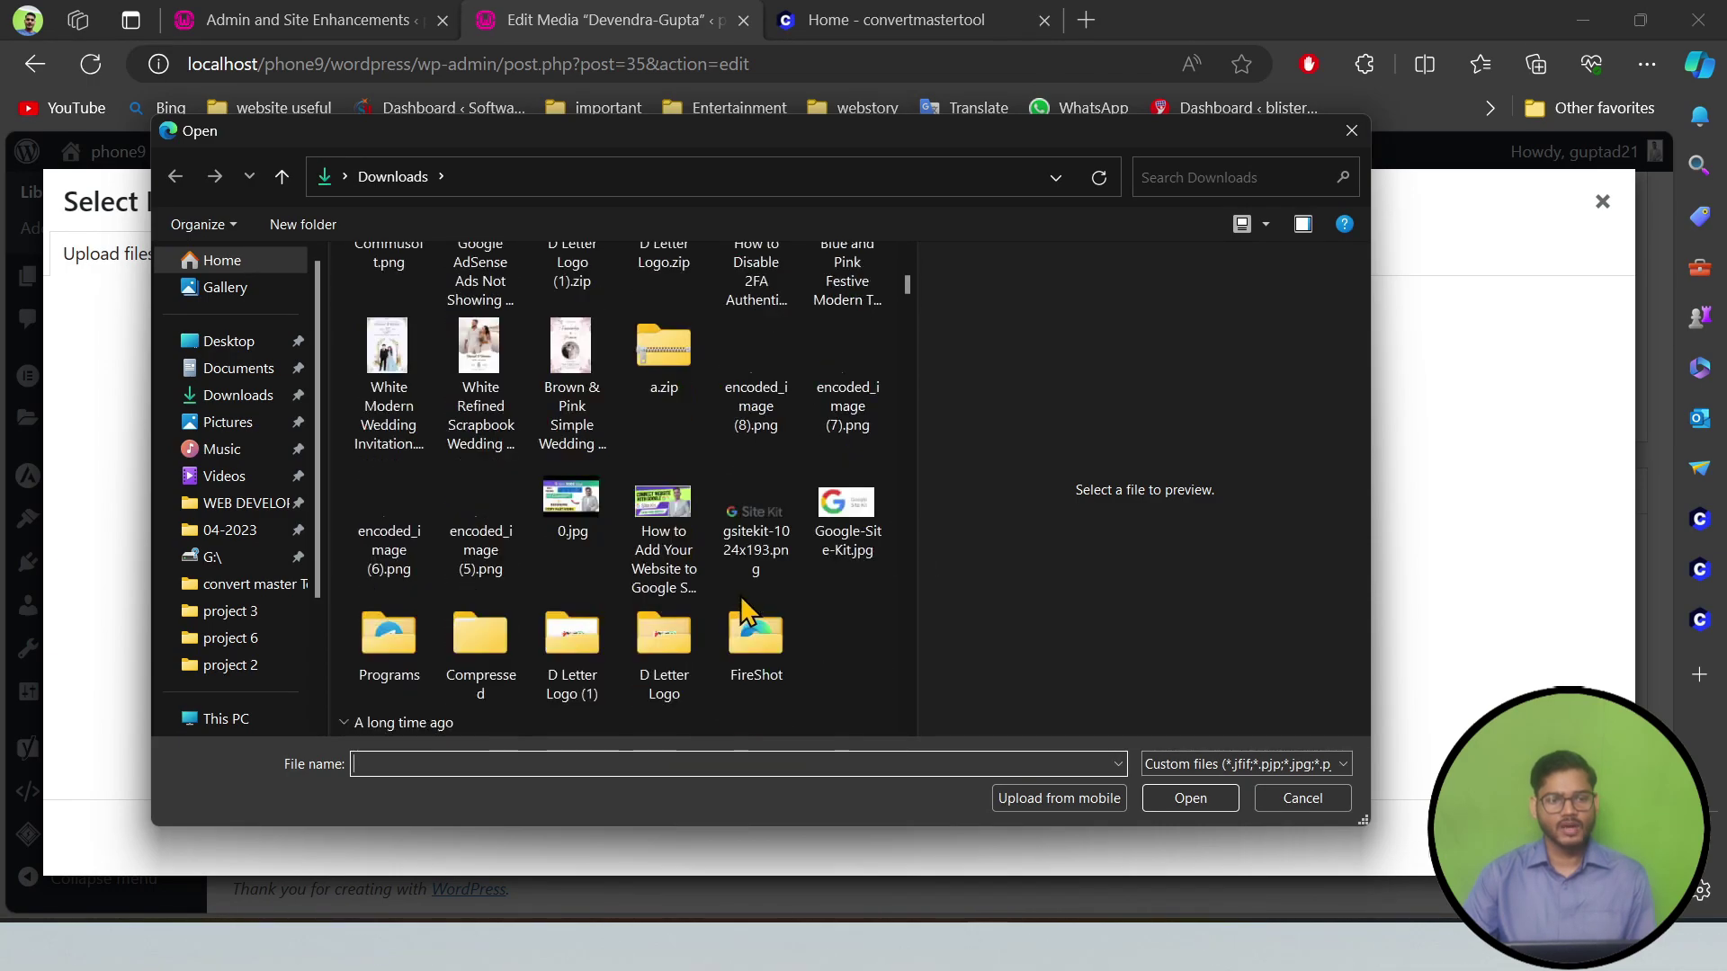
pyautogui.scroll(-2, 710, 630)
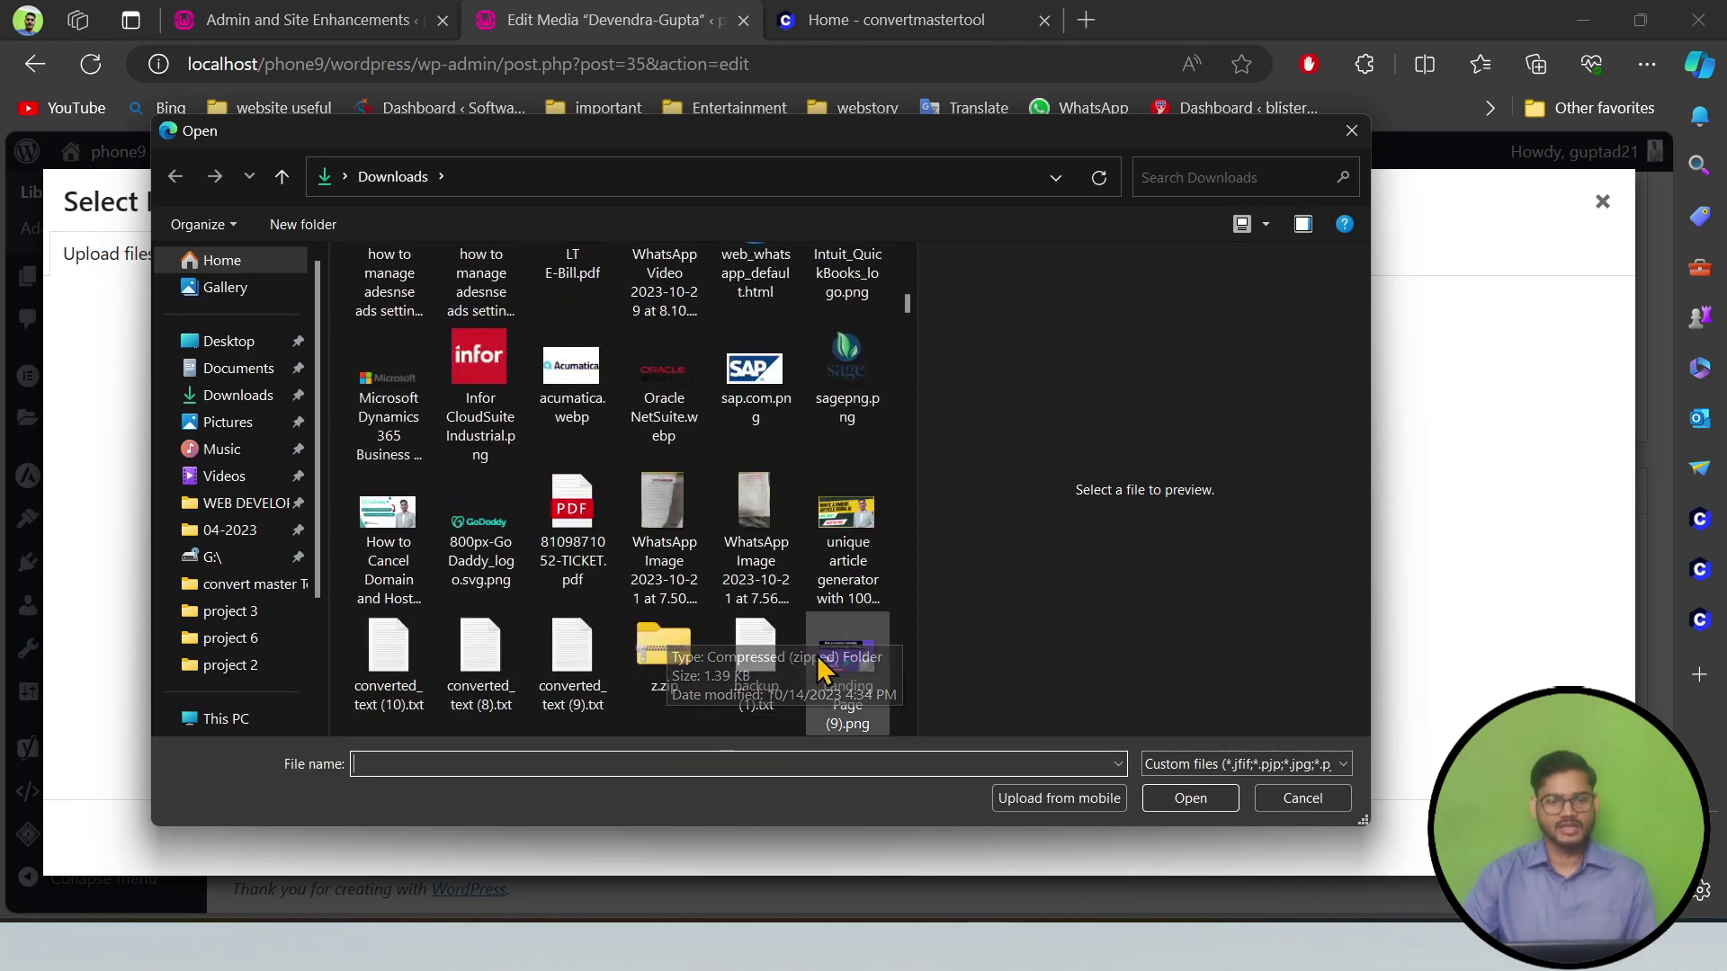
pyautogui.scroll(6, 760, 675)
pyautogui.click(755, 531)
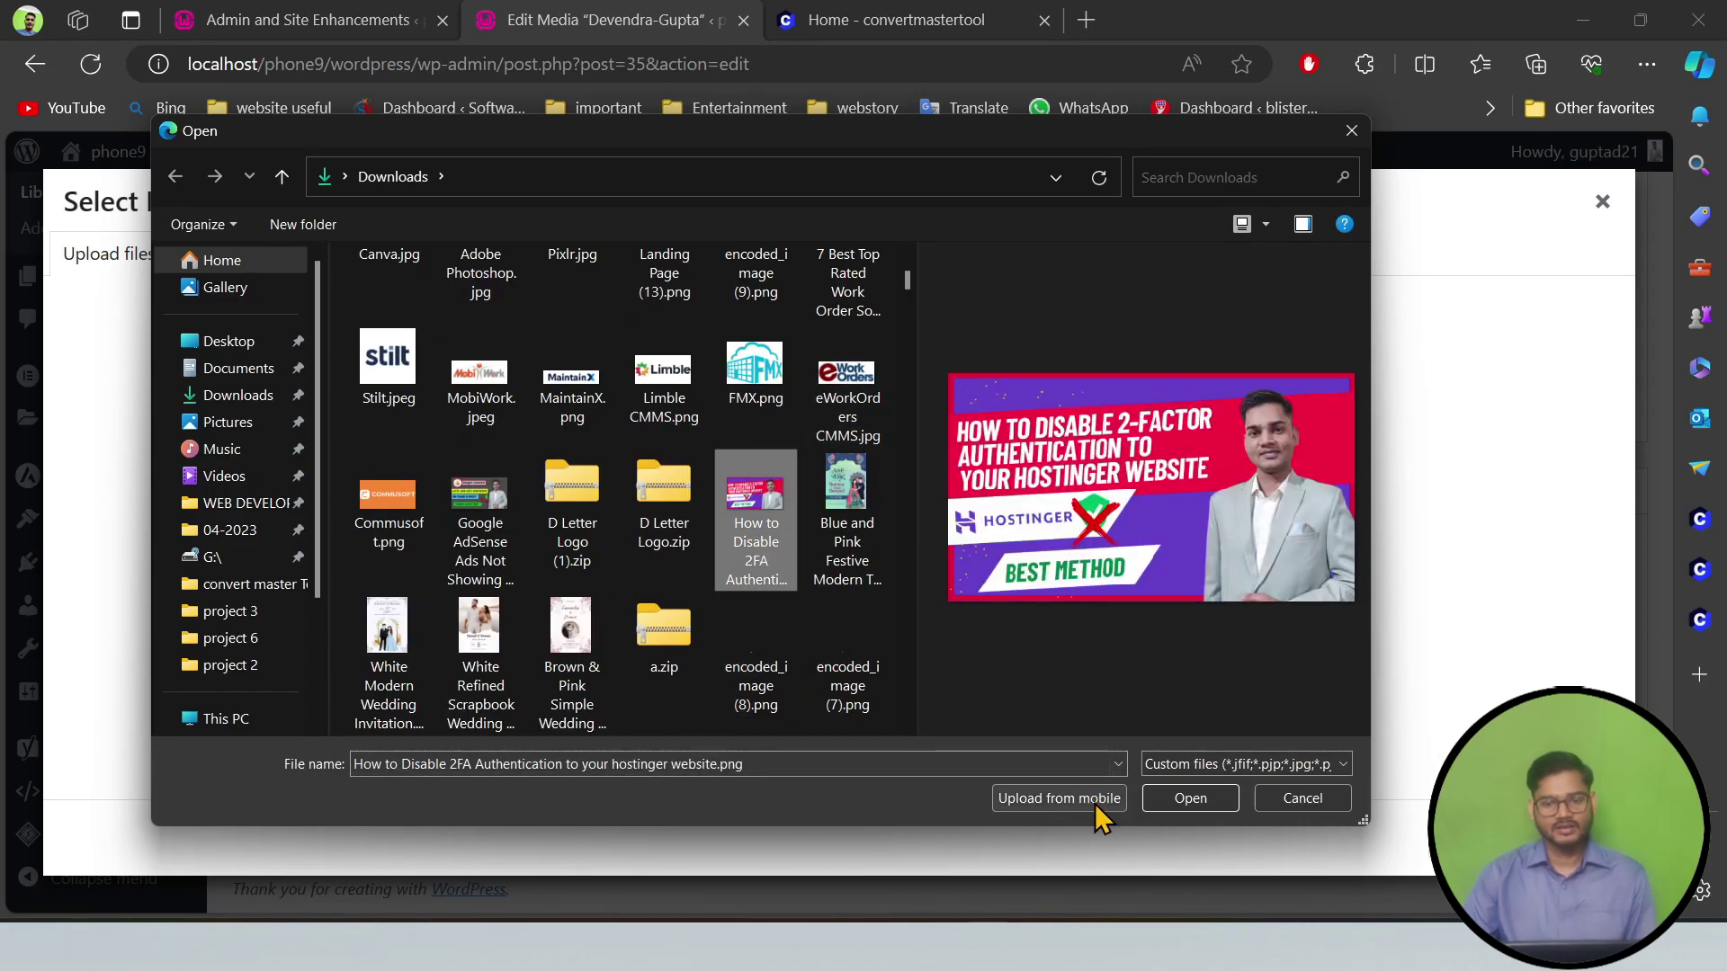
pyautogui.click(1151, 805)
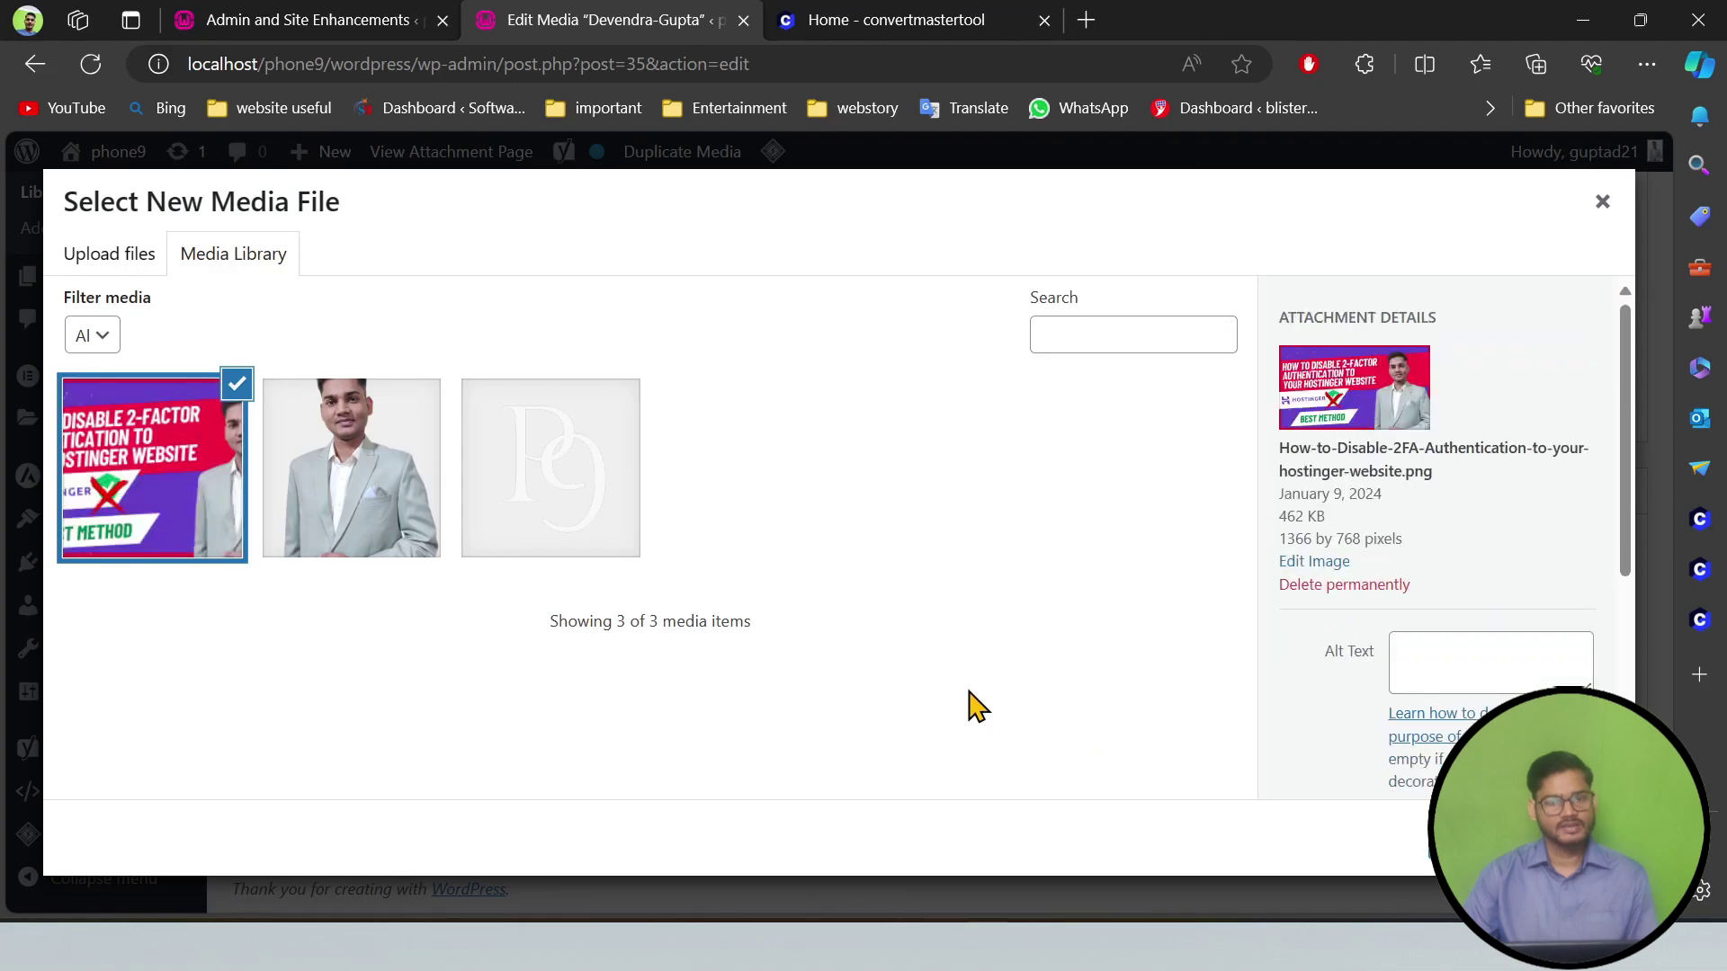
pyautogui.scroll(-4, 1439, 540)
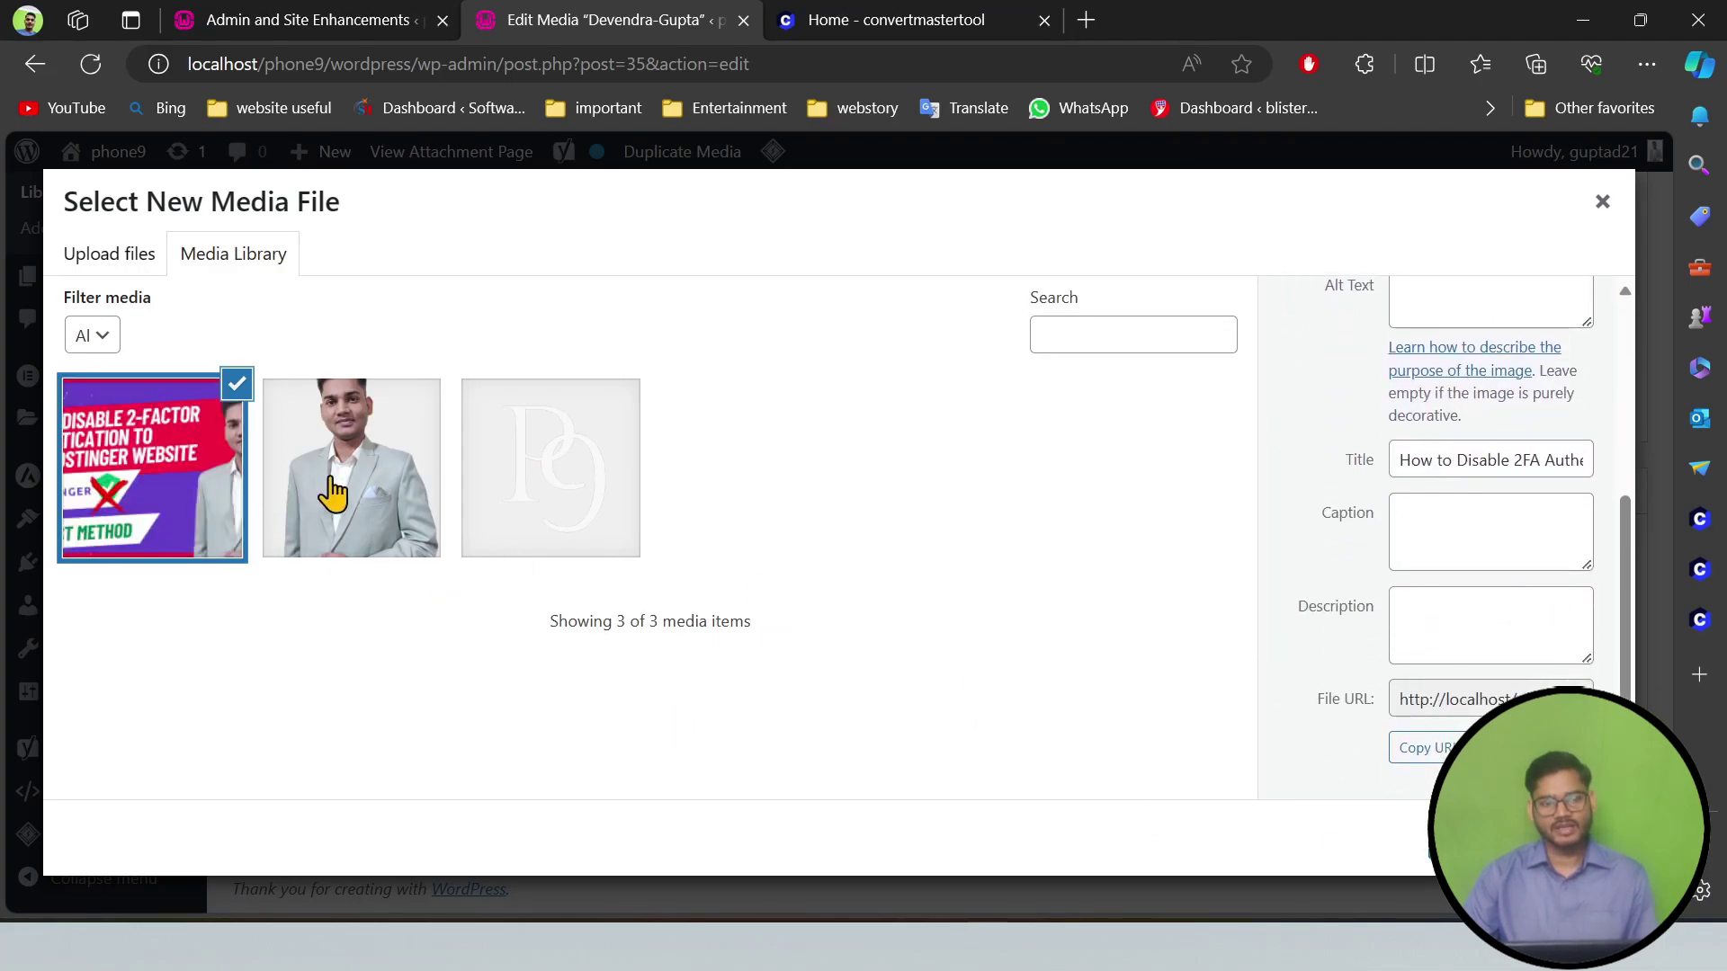
pyautogui.click(1520, 841)
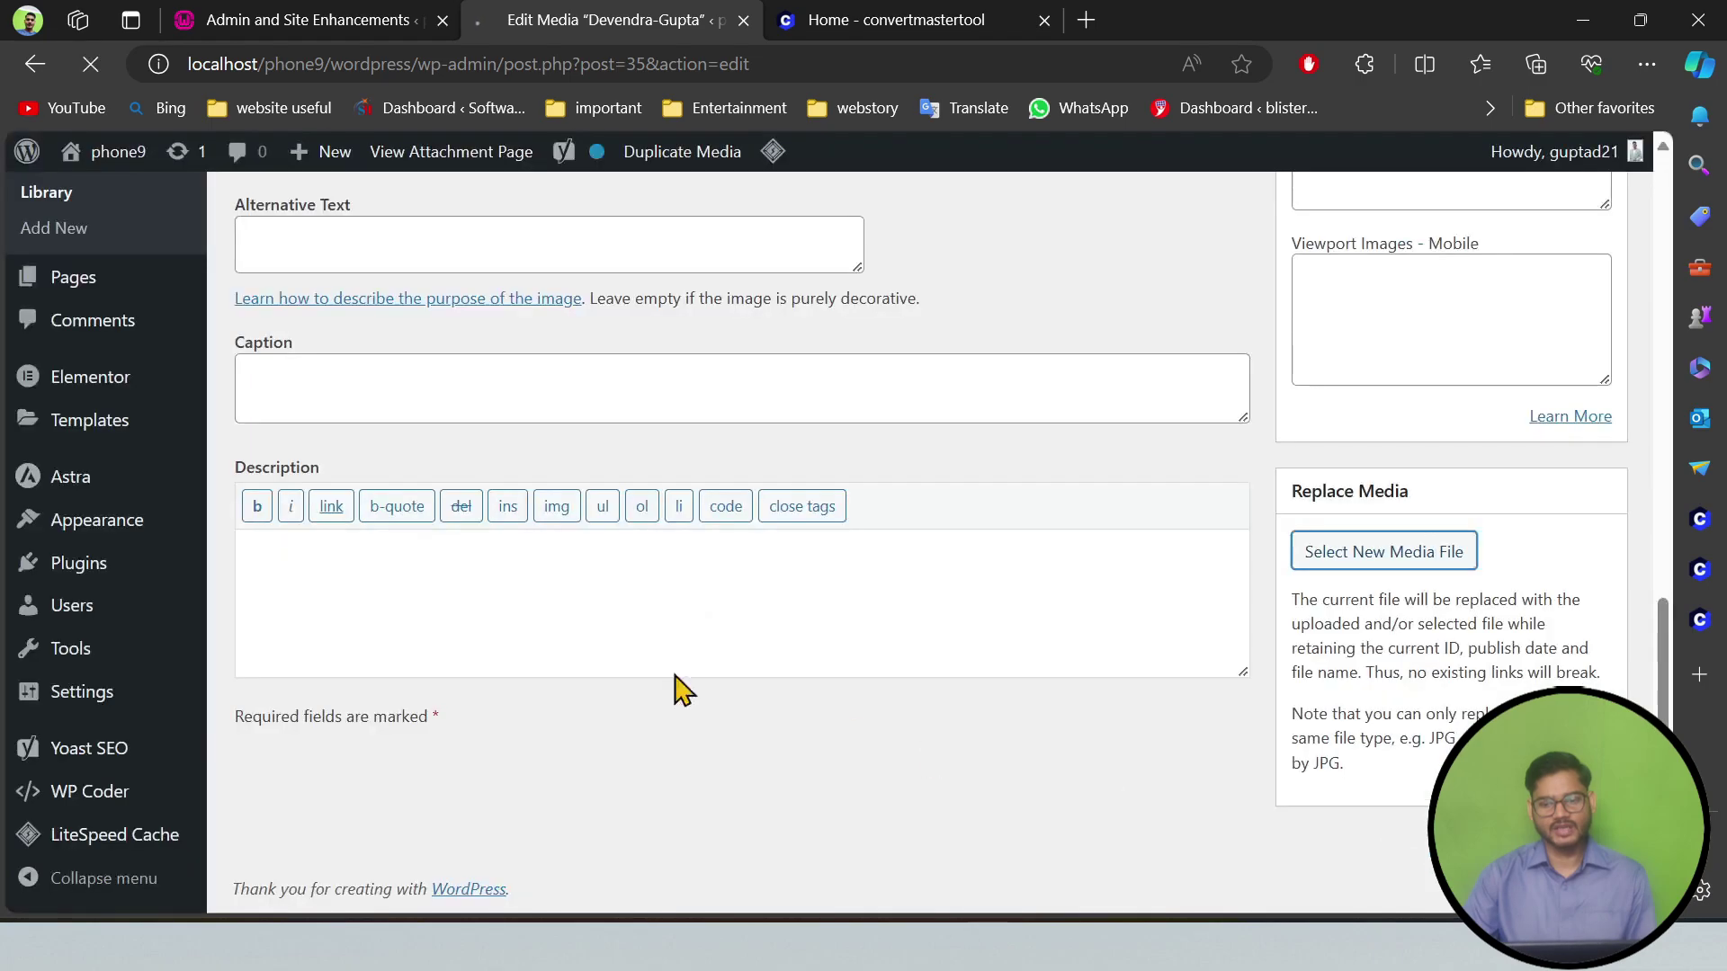
# Examine the replaced image preview and its file details on the Edit Media page.
pyautogui.scroll(2, 1190, 637)
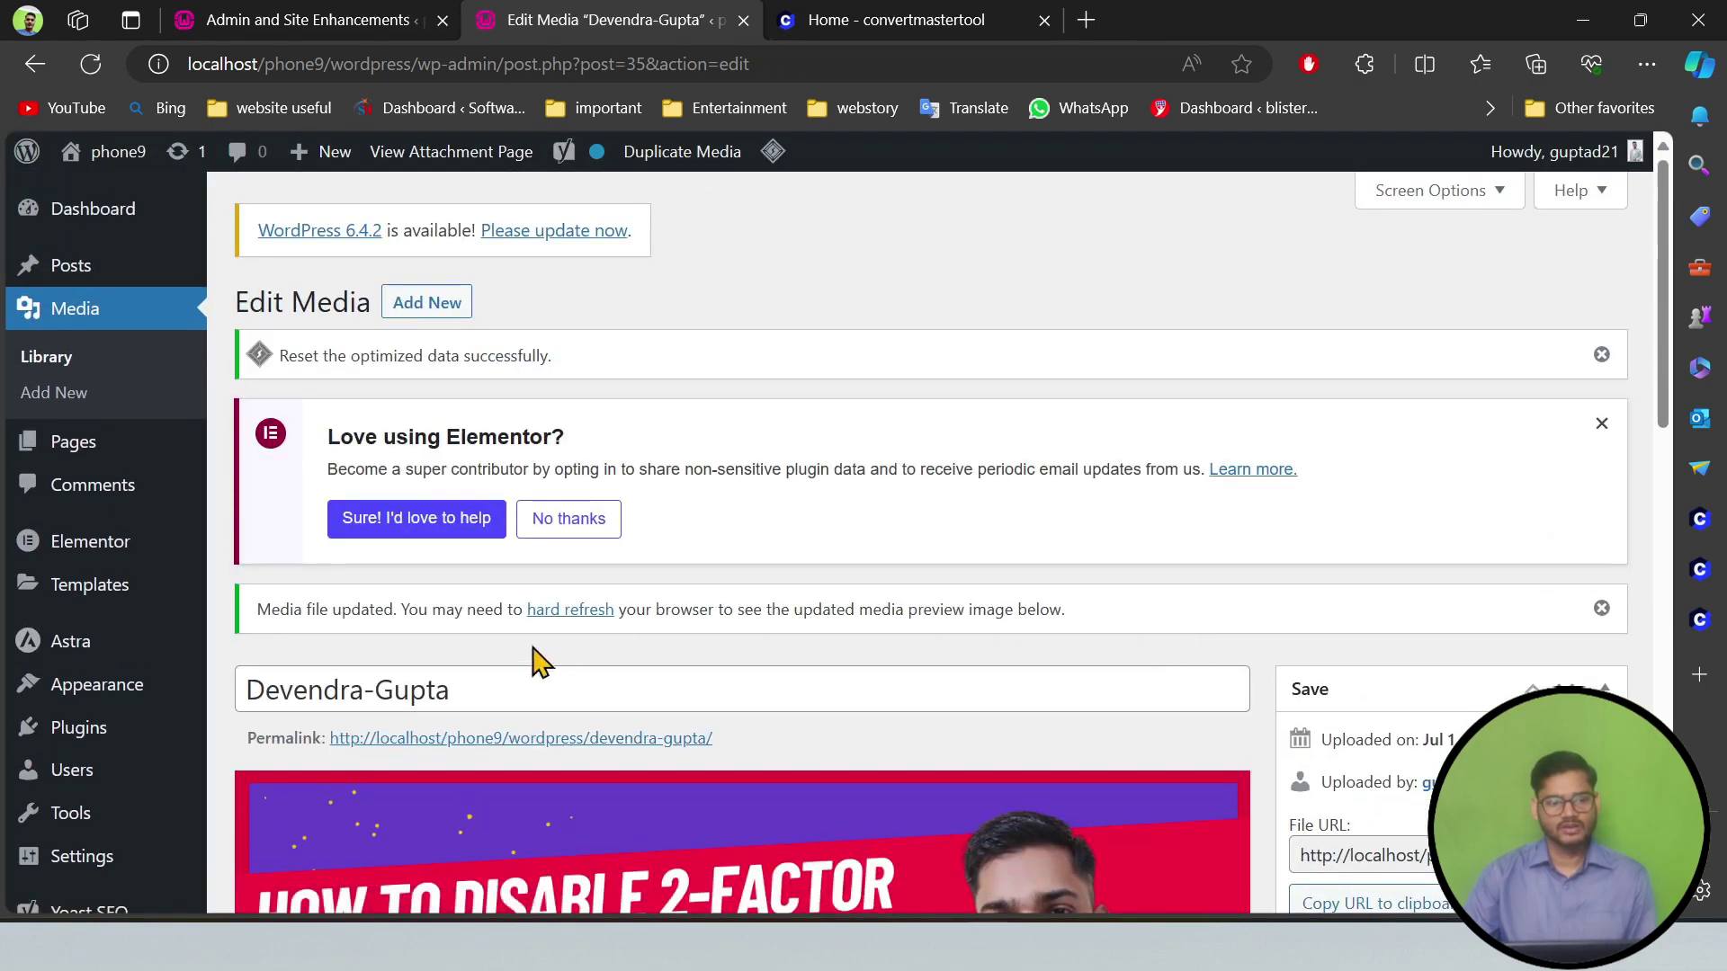
pyautogui.scroll(-3, 555, 656)
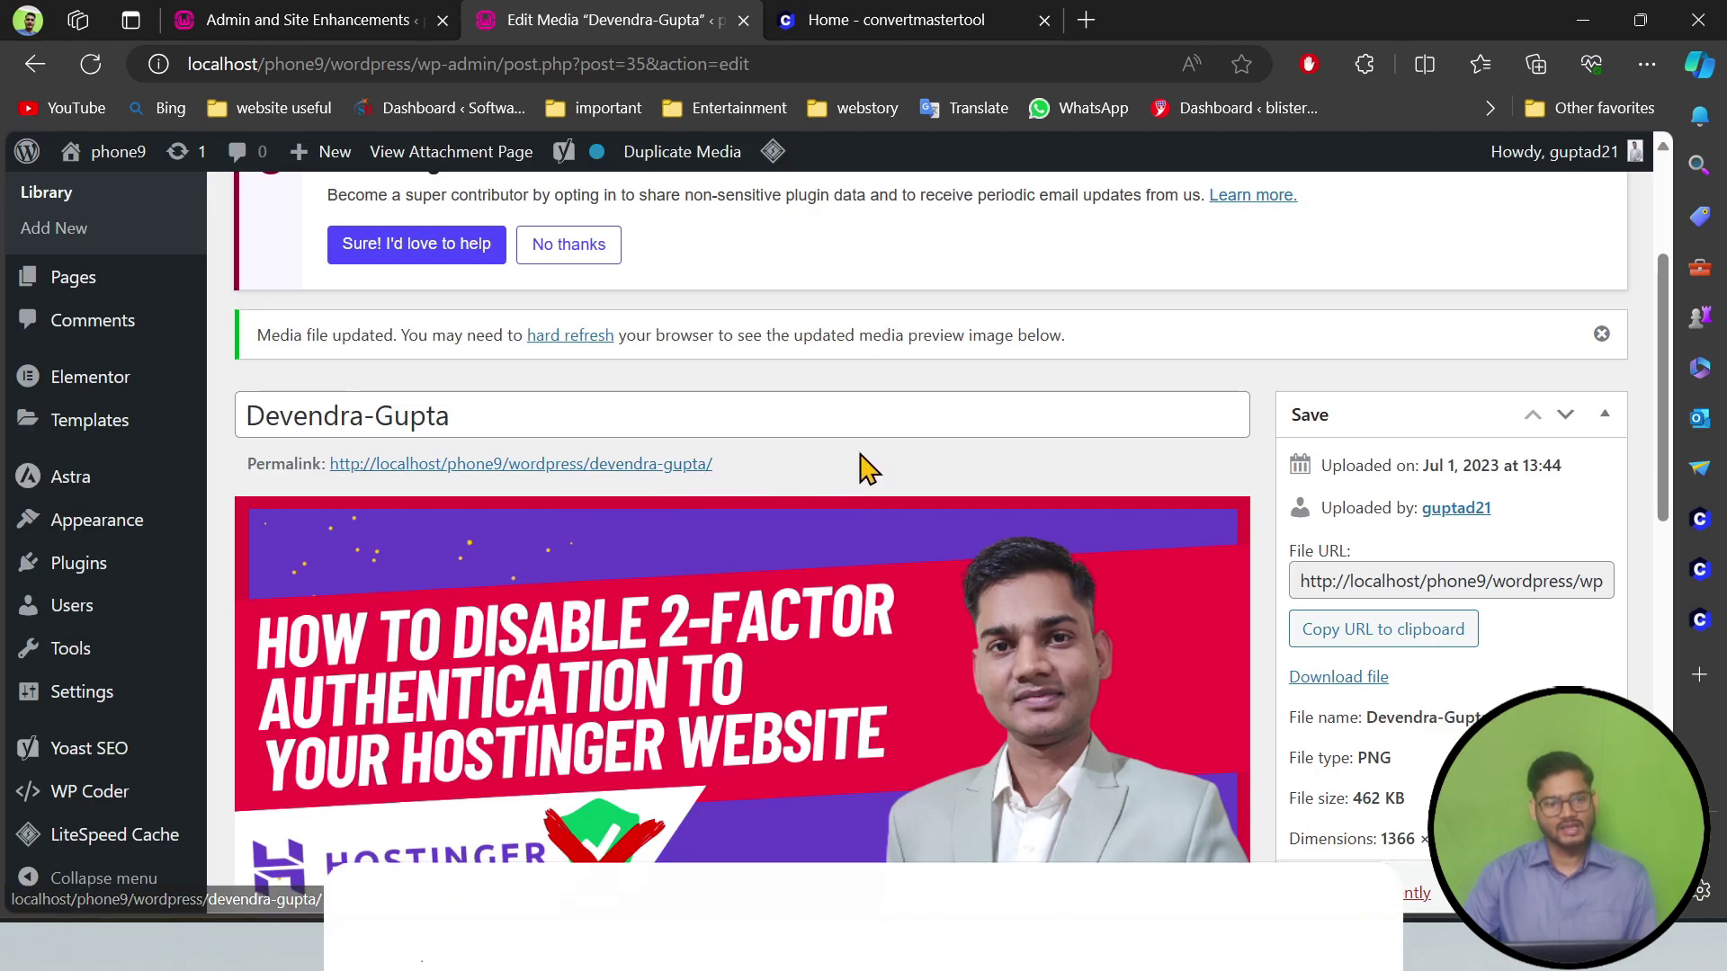
pyautogui.scroll(-7, 871, 455)
pyautogui.scroll(4, 810, 474)
pyautogui.scroll(3, 1003, 513)
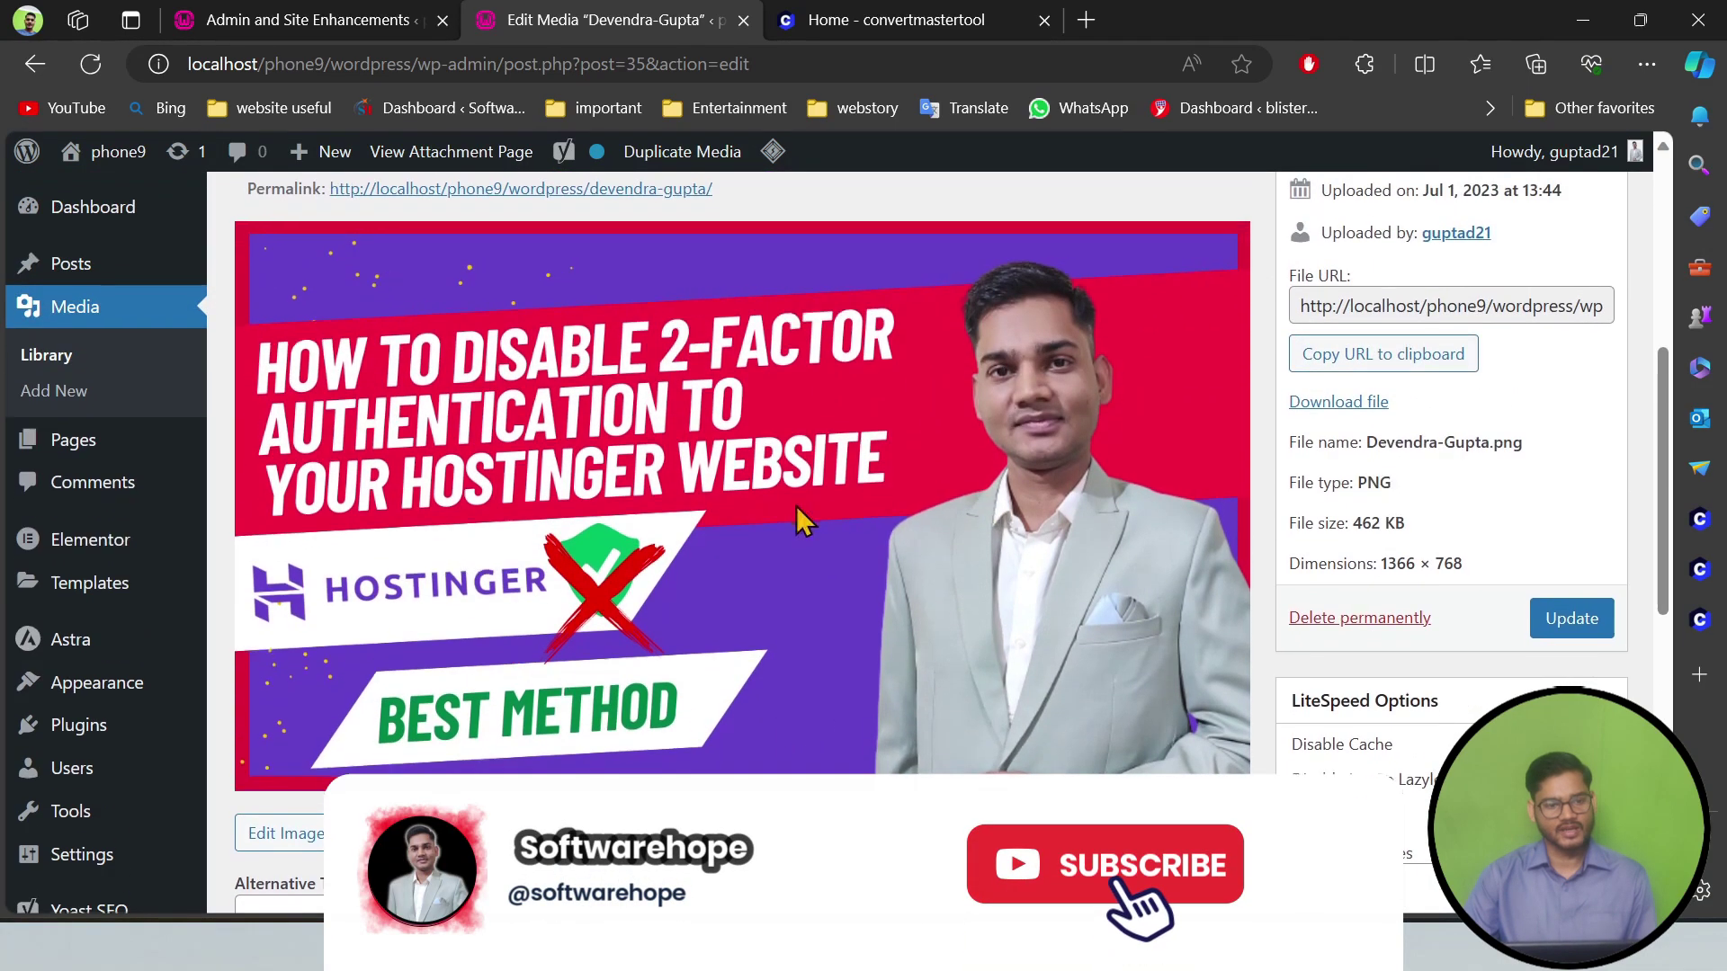
# Return to the Admin and Site Enhancements settings and review the remaining Content Management options.
pyautogui.click(254, 18)
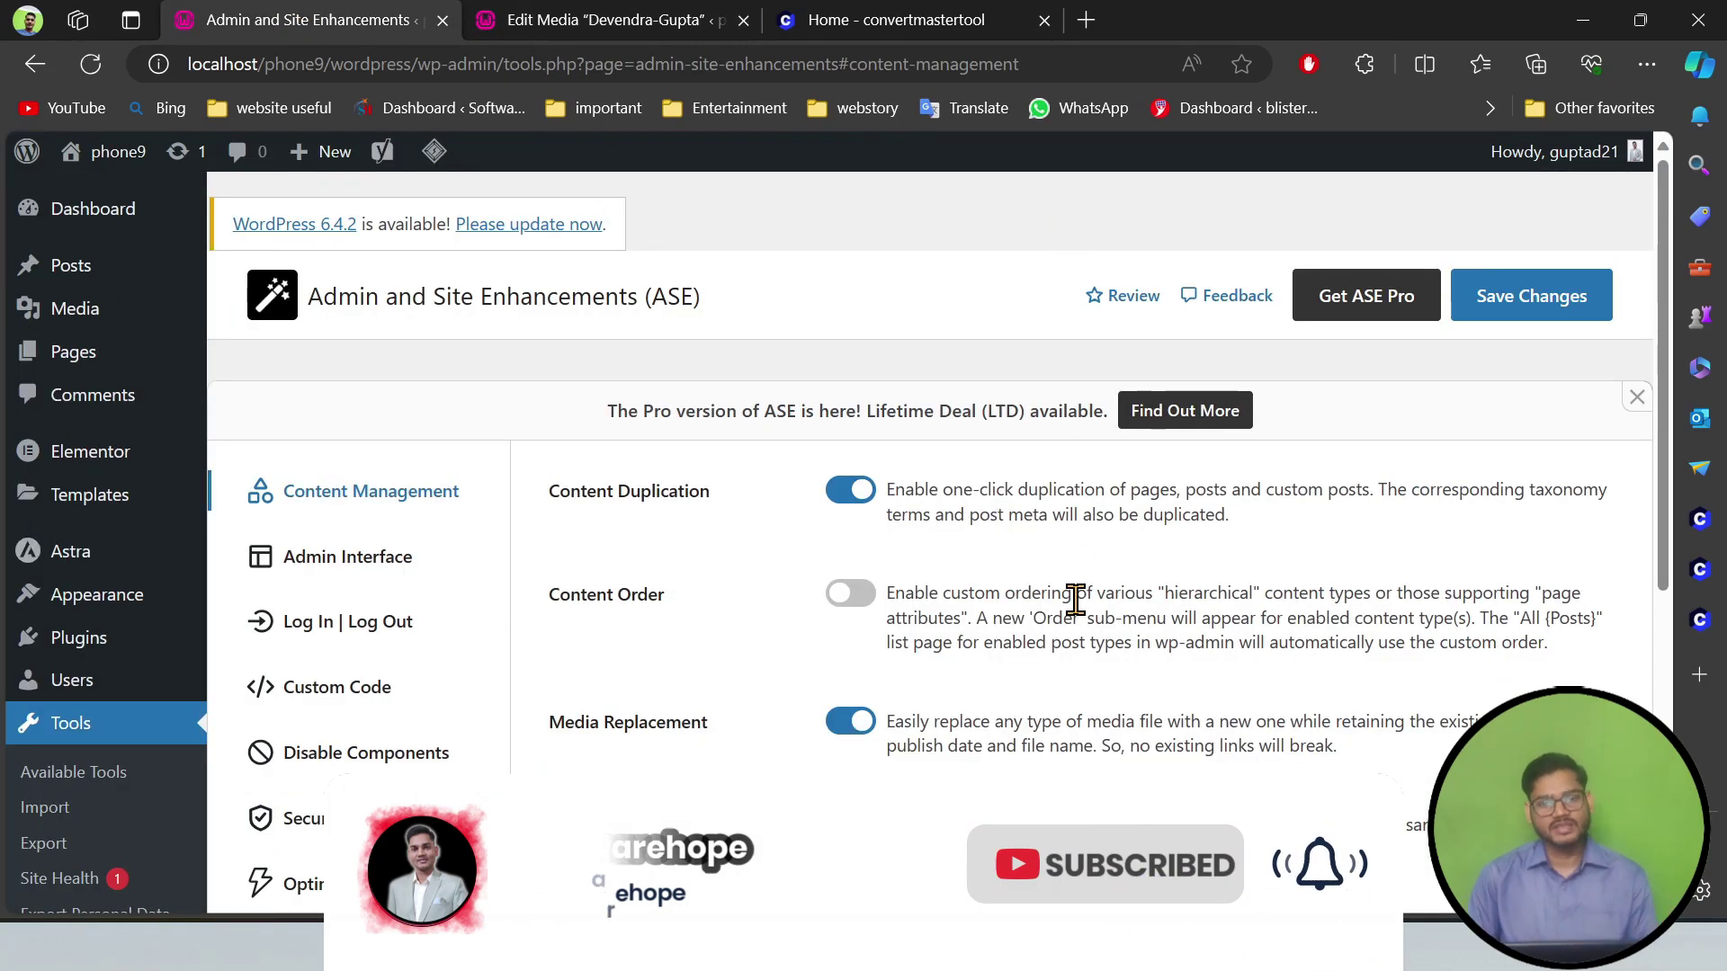
pyautogui.scroll(-3, 1076, 600)
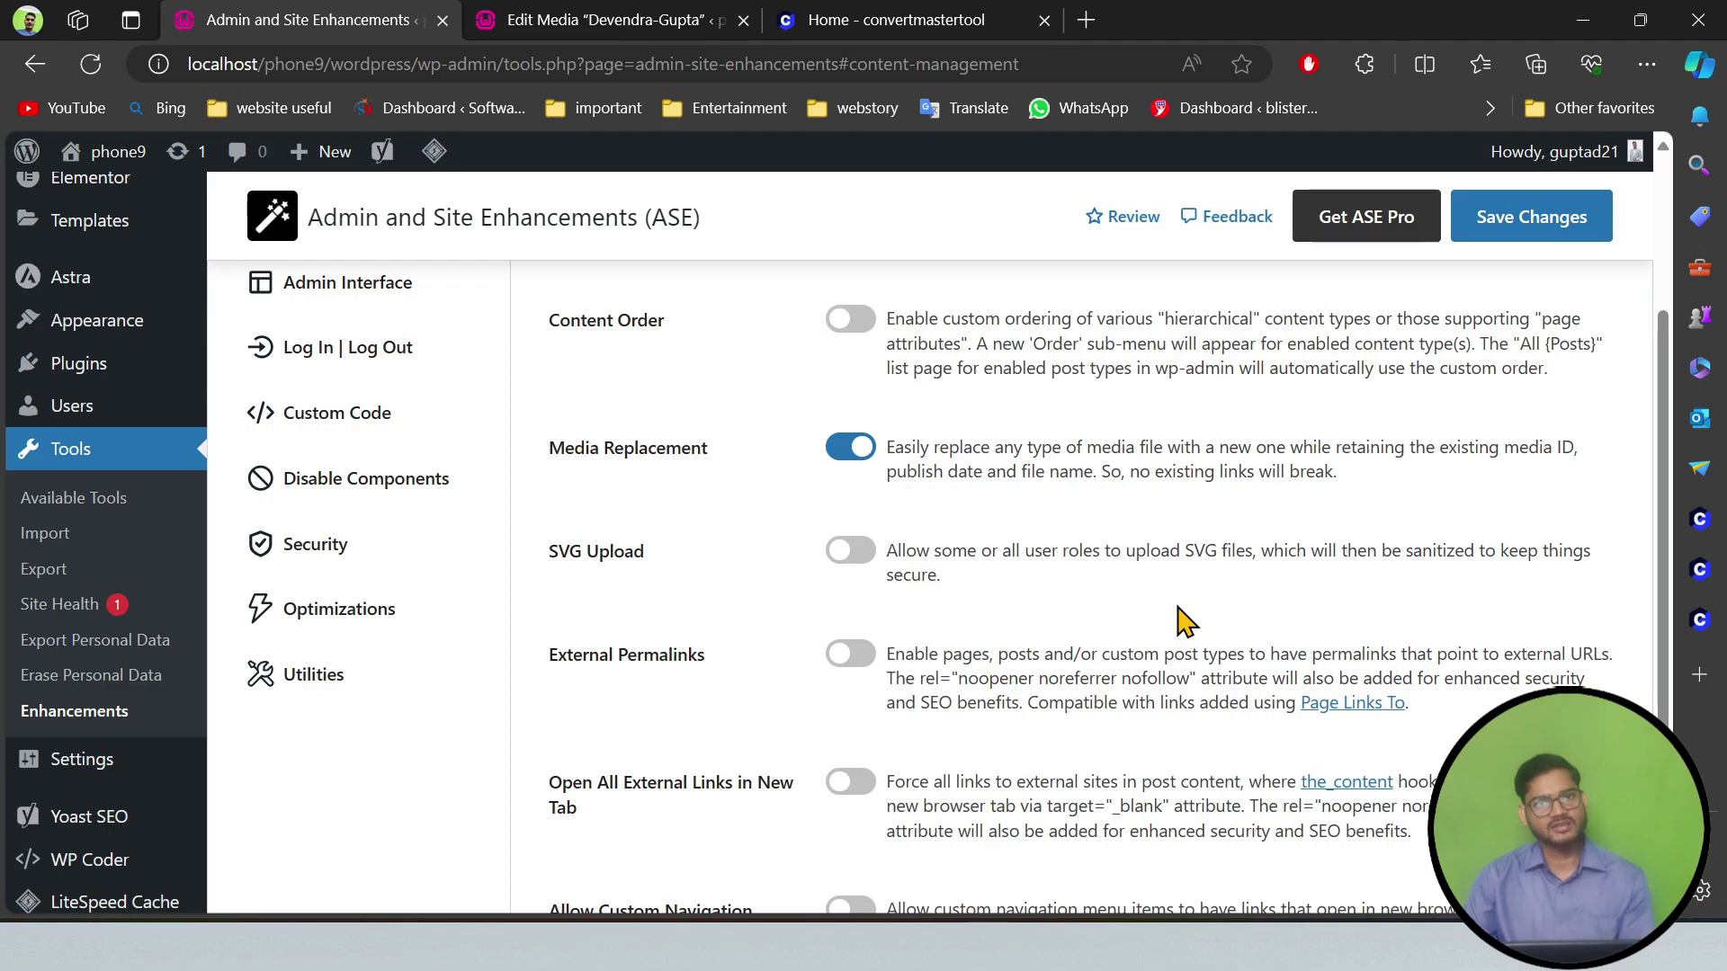
pyautogui.scroll(-3, 1185, 620)
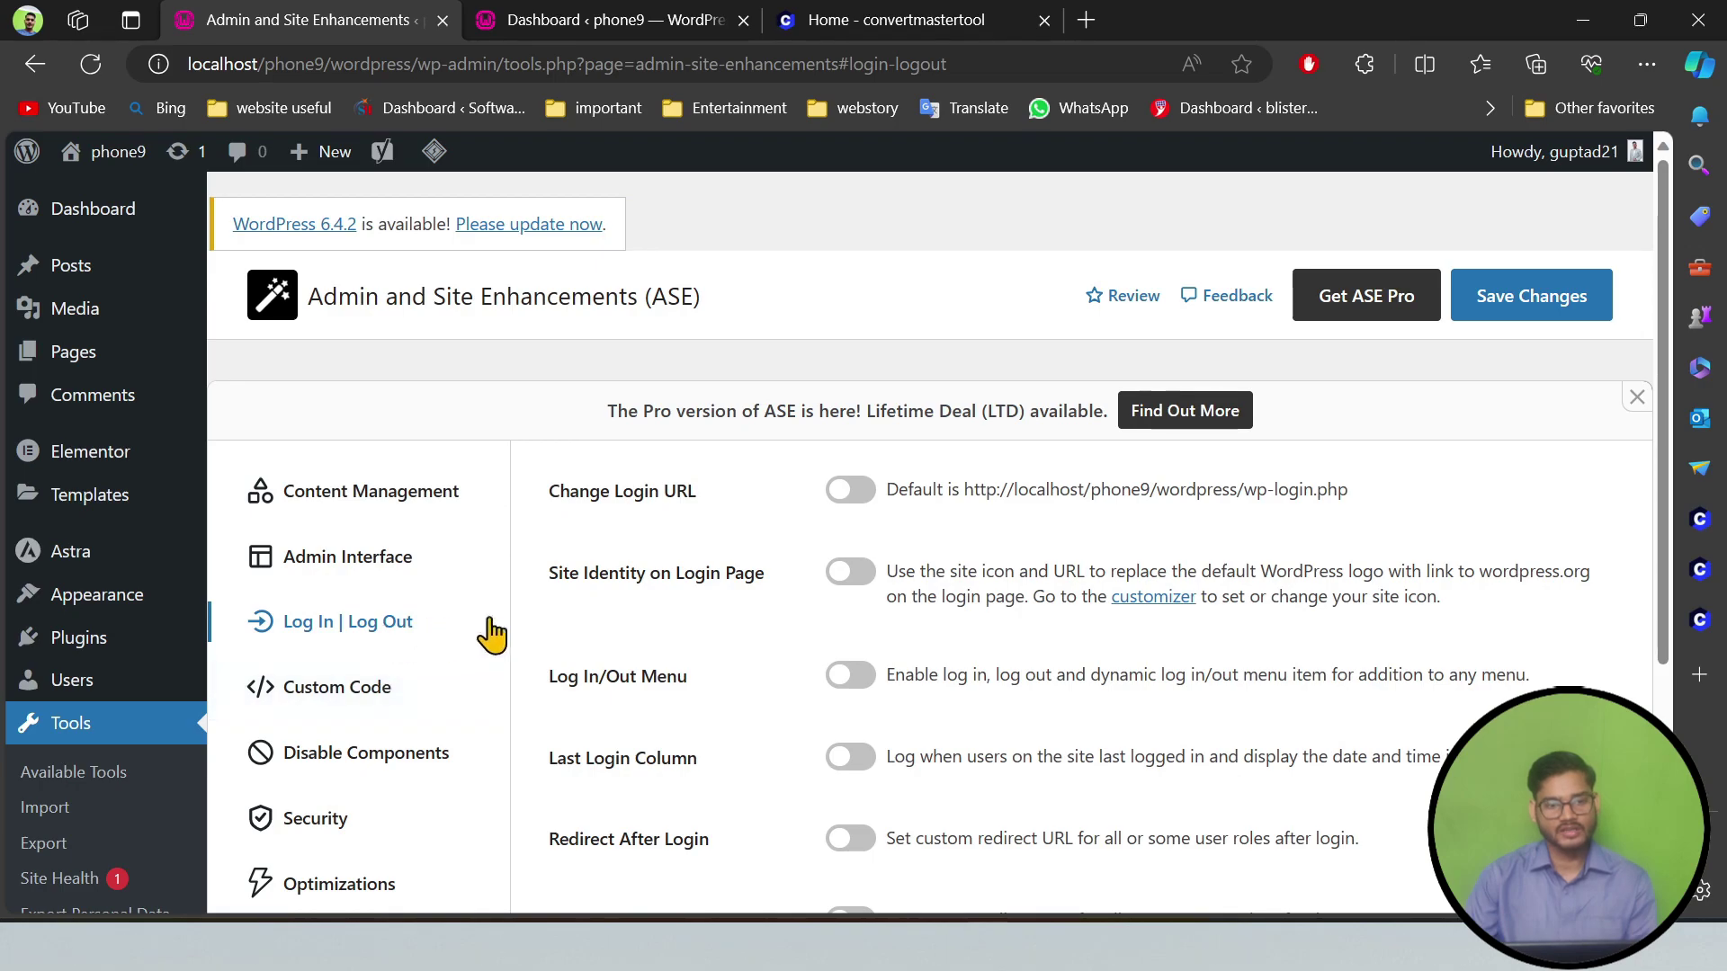
# Enable Change Login URL in the Log In | Log Out settings and review the other login options.
pyautogui.click(855, 496)
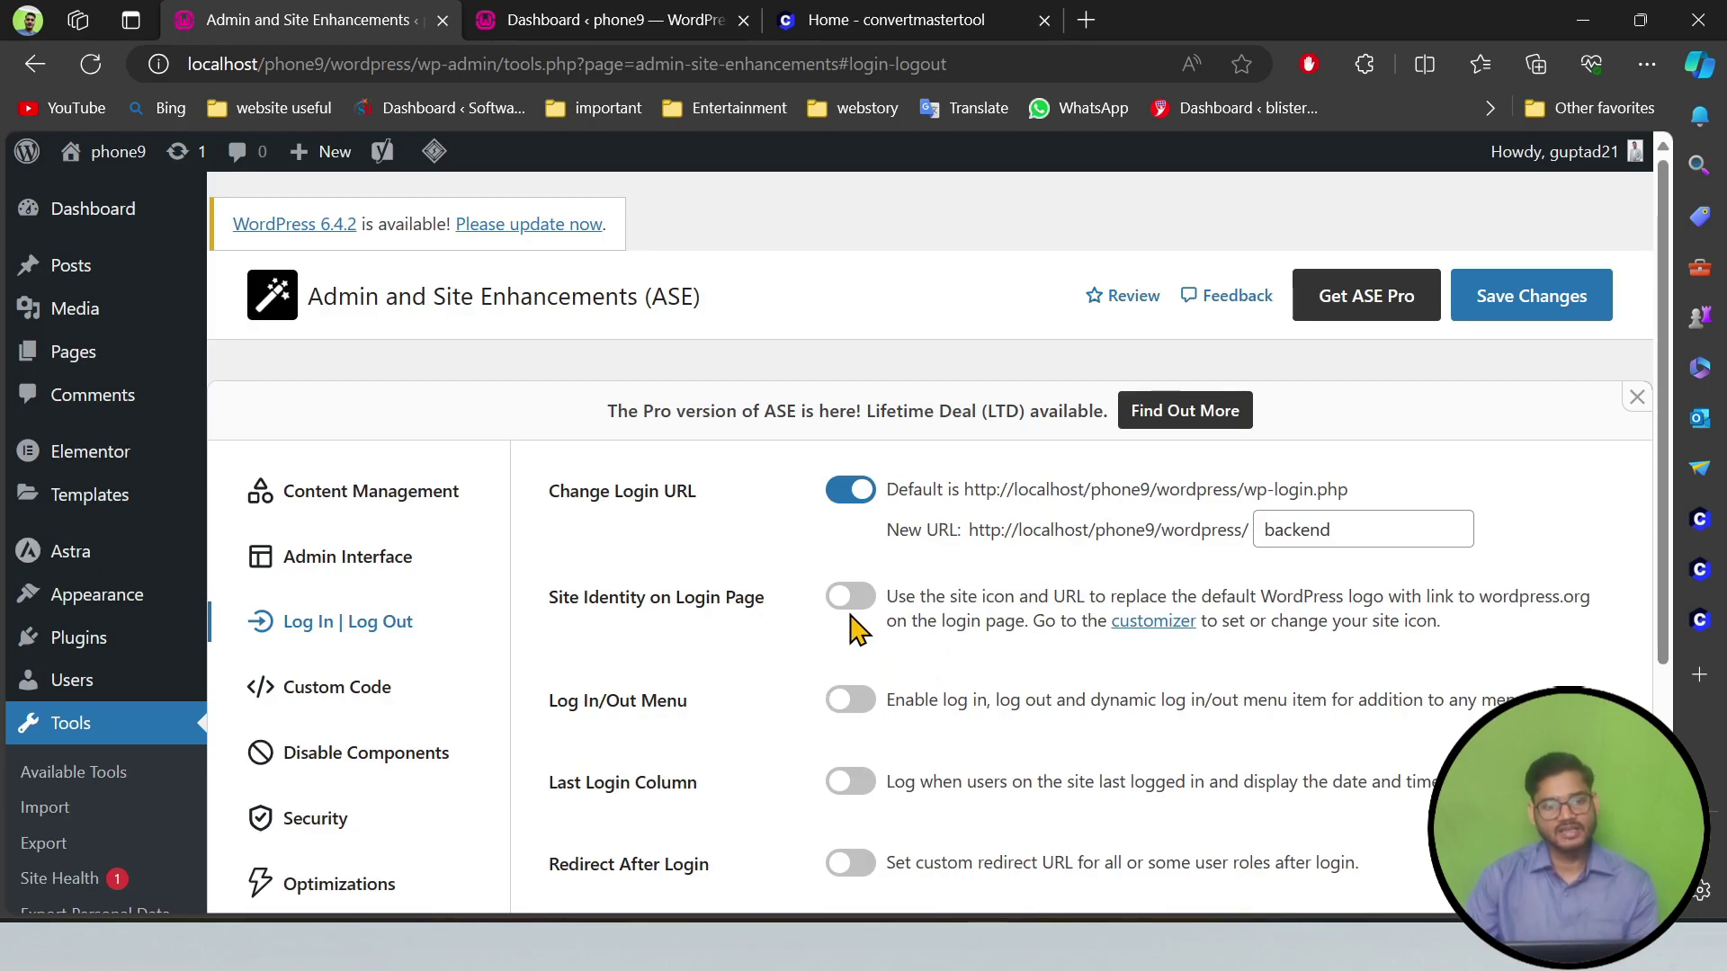
pyautogui.scroll(-3, 989, 692)
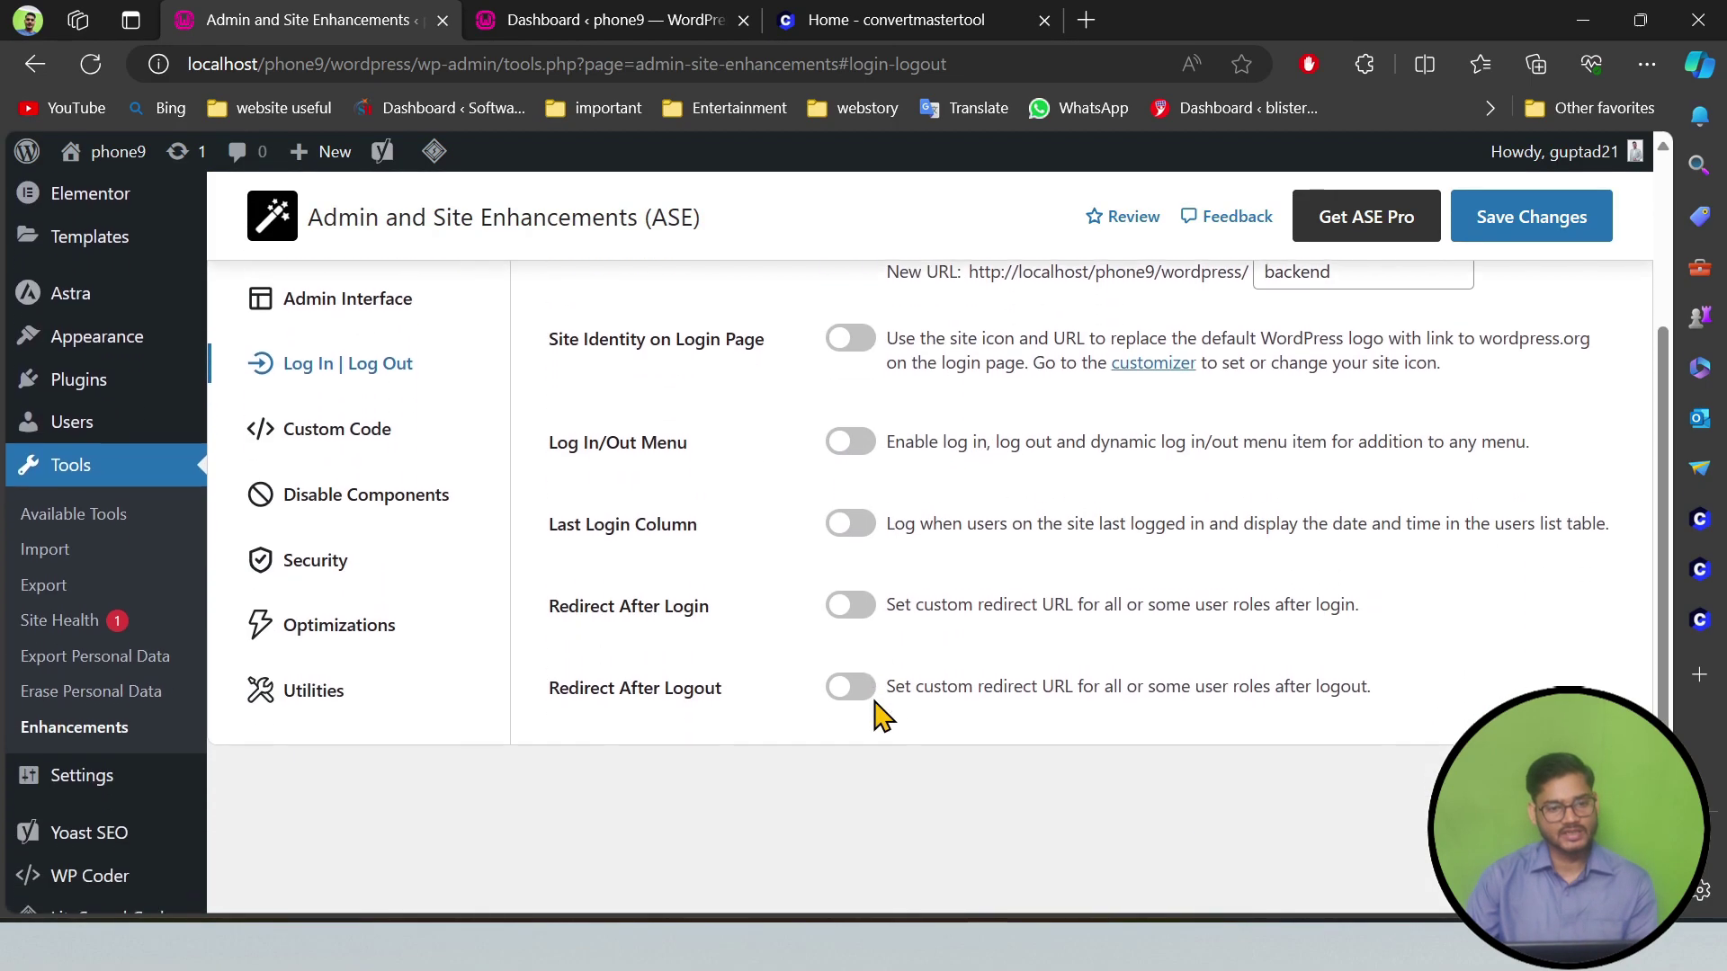
pyautogui.scroll(5, 474, 673)
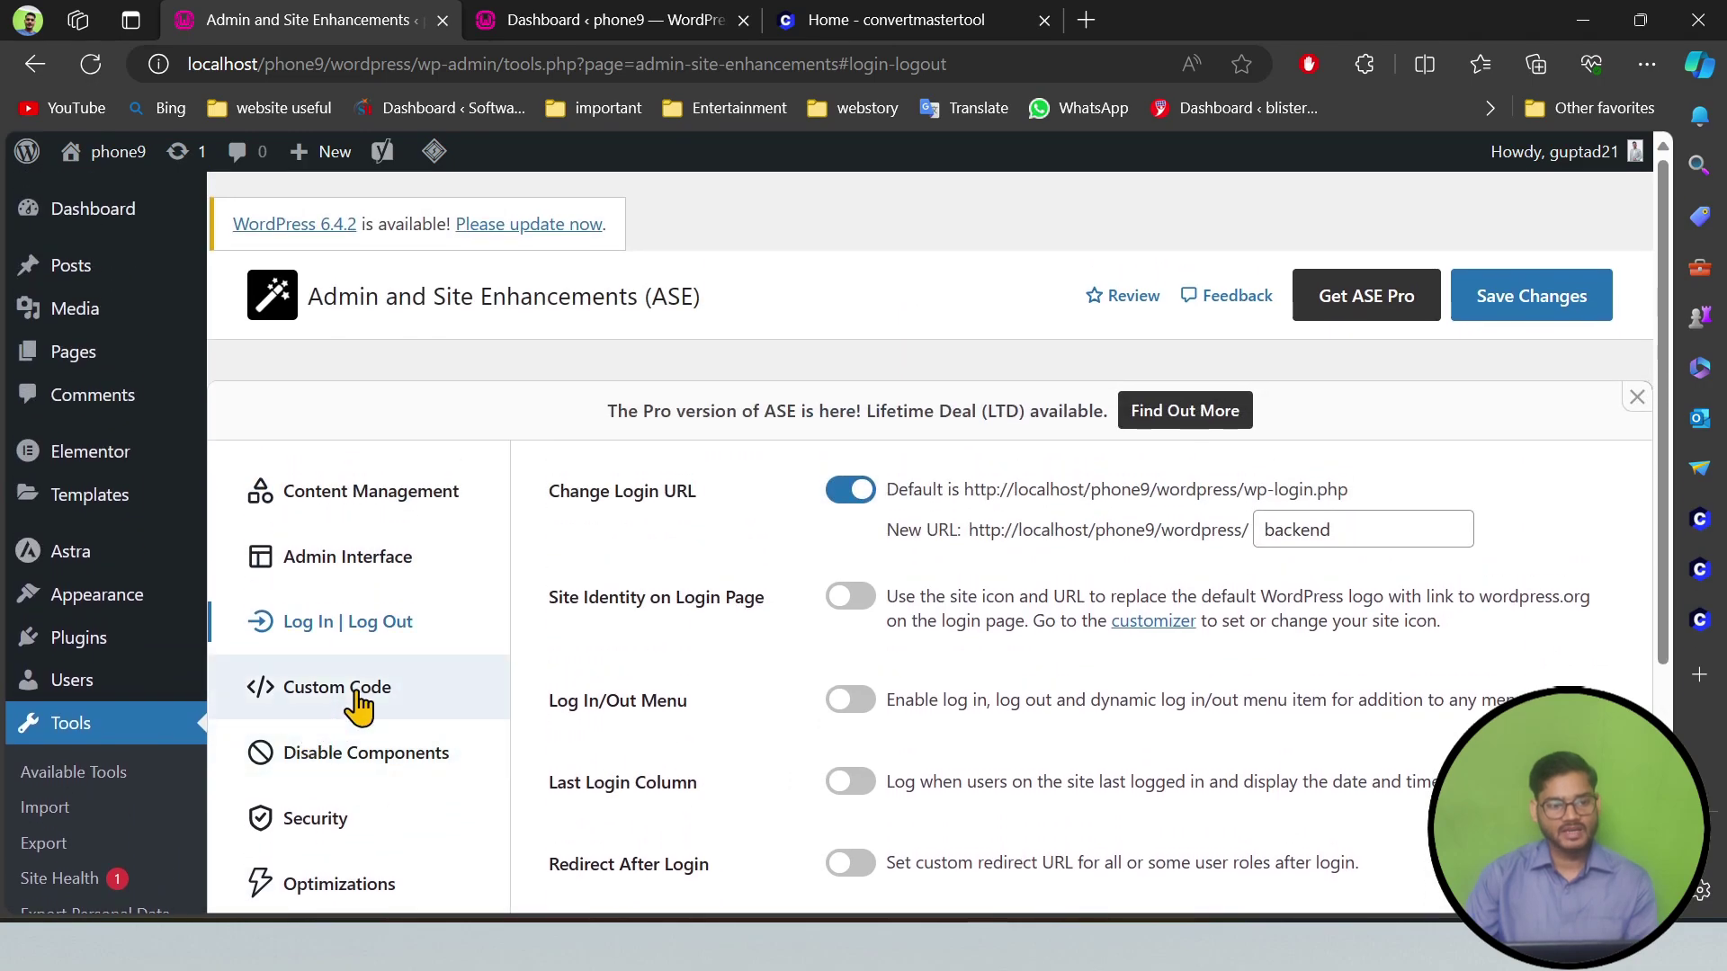
# Preview the Insert <head>, <body> and <footer> Code option in the Custom Code settings, including its supported code types, and switch it off again.
pyautogui.click(357, 691)
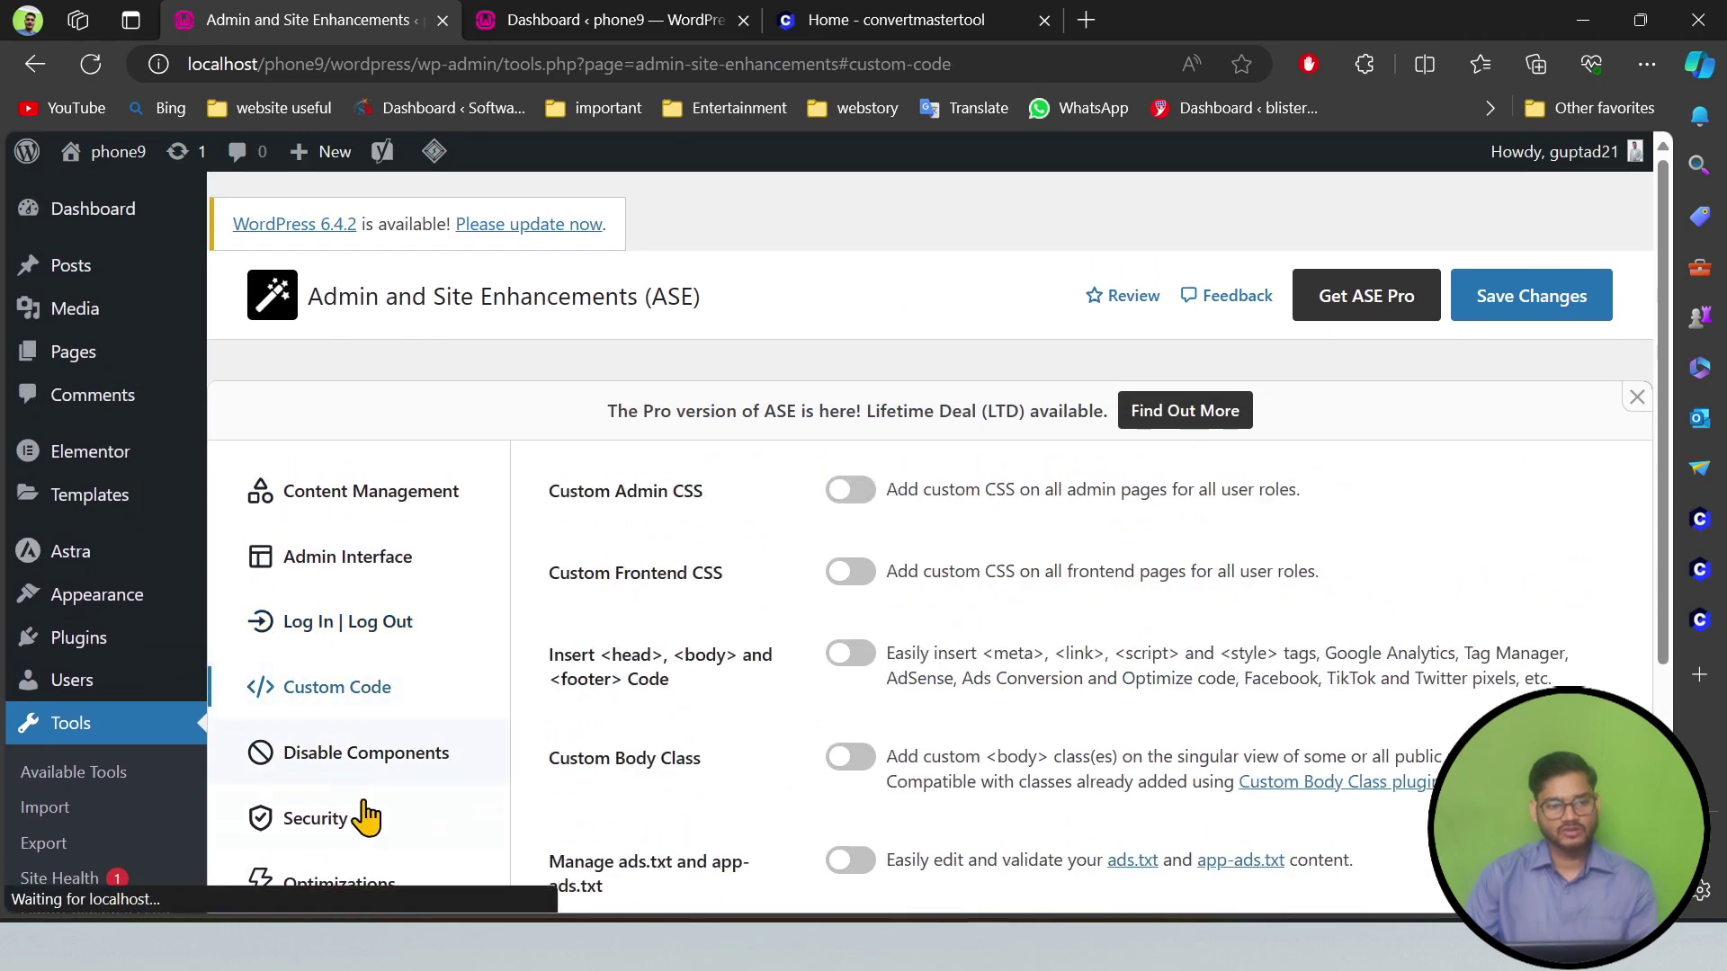
pyautogui.click(862, 672)
pyautogui.scroll(-3, 1007, 684)
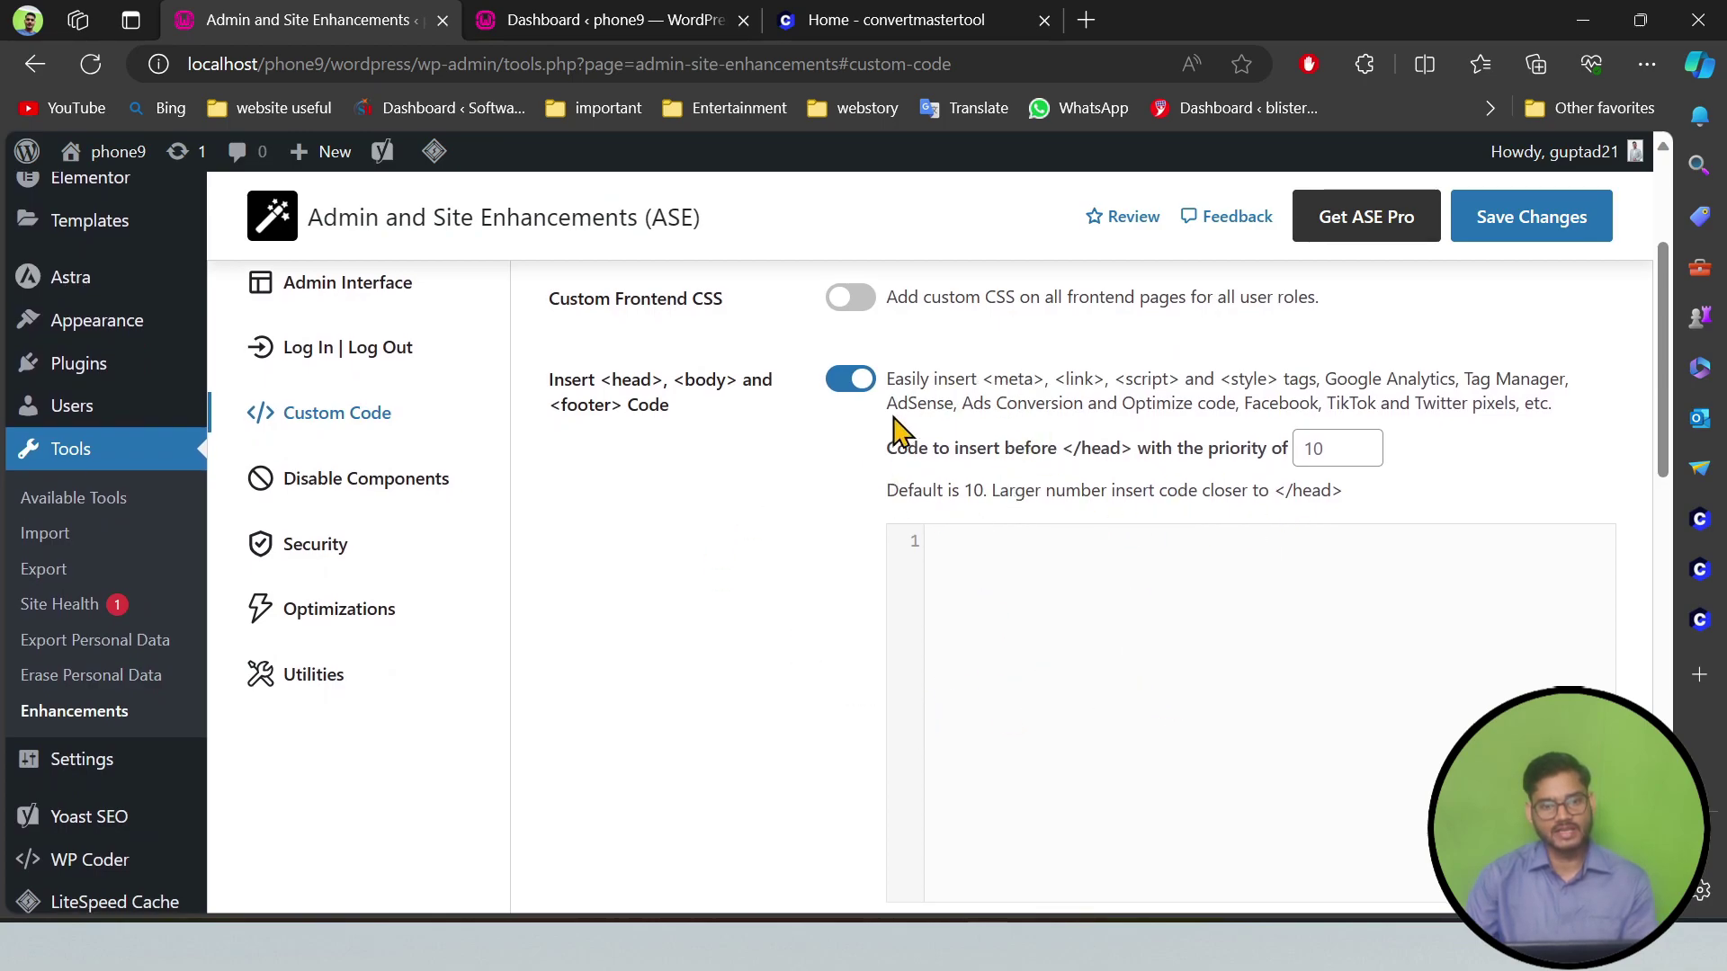
pyautogui.doubleClick(917, 403)
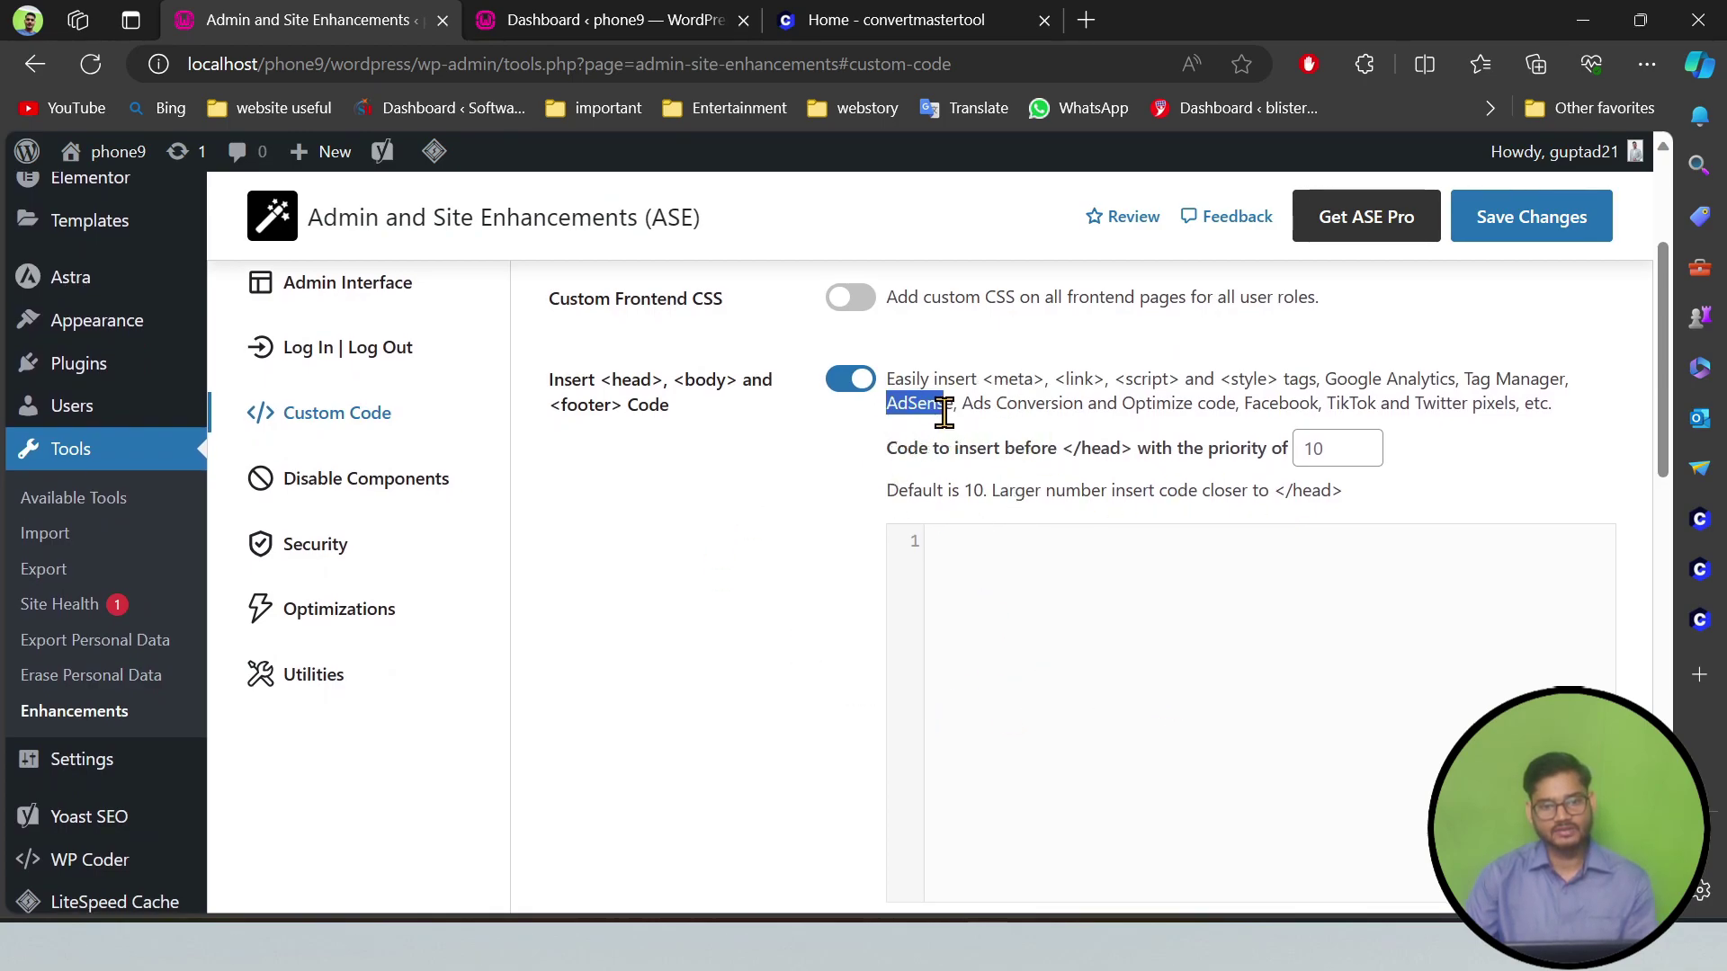
pyautogui.doubleClick(1476, 384)
pyautogui.click(1569, 410)
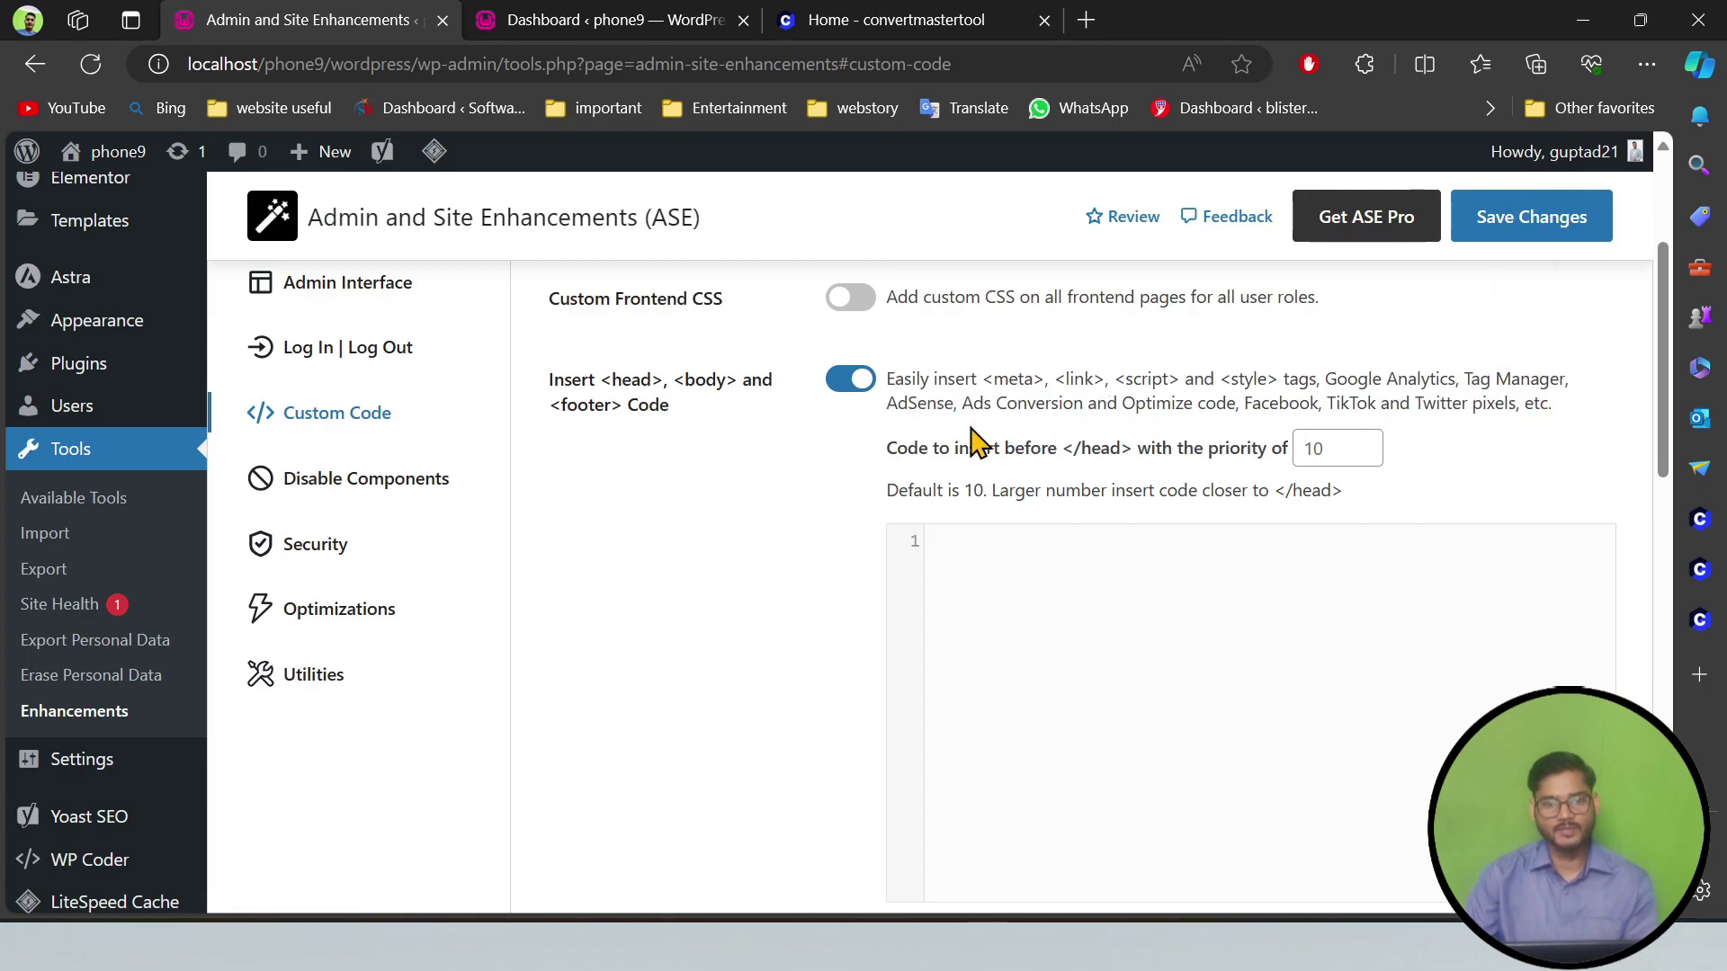
pyautogui.moveTo(962, 403); pyautogui.dragTo(1084, 405)
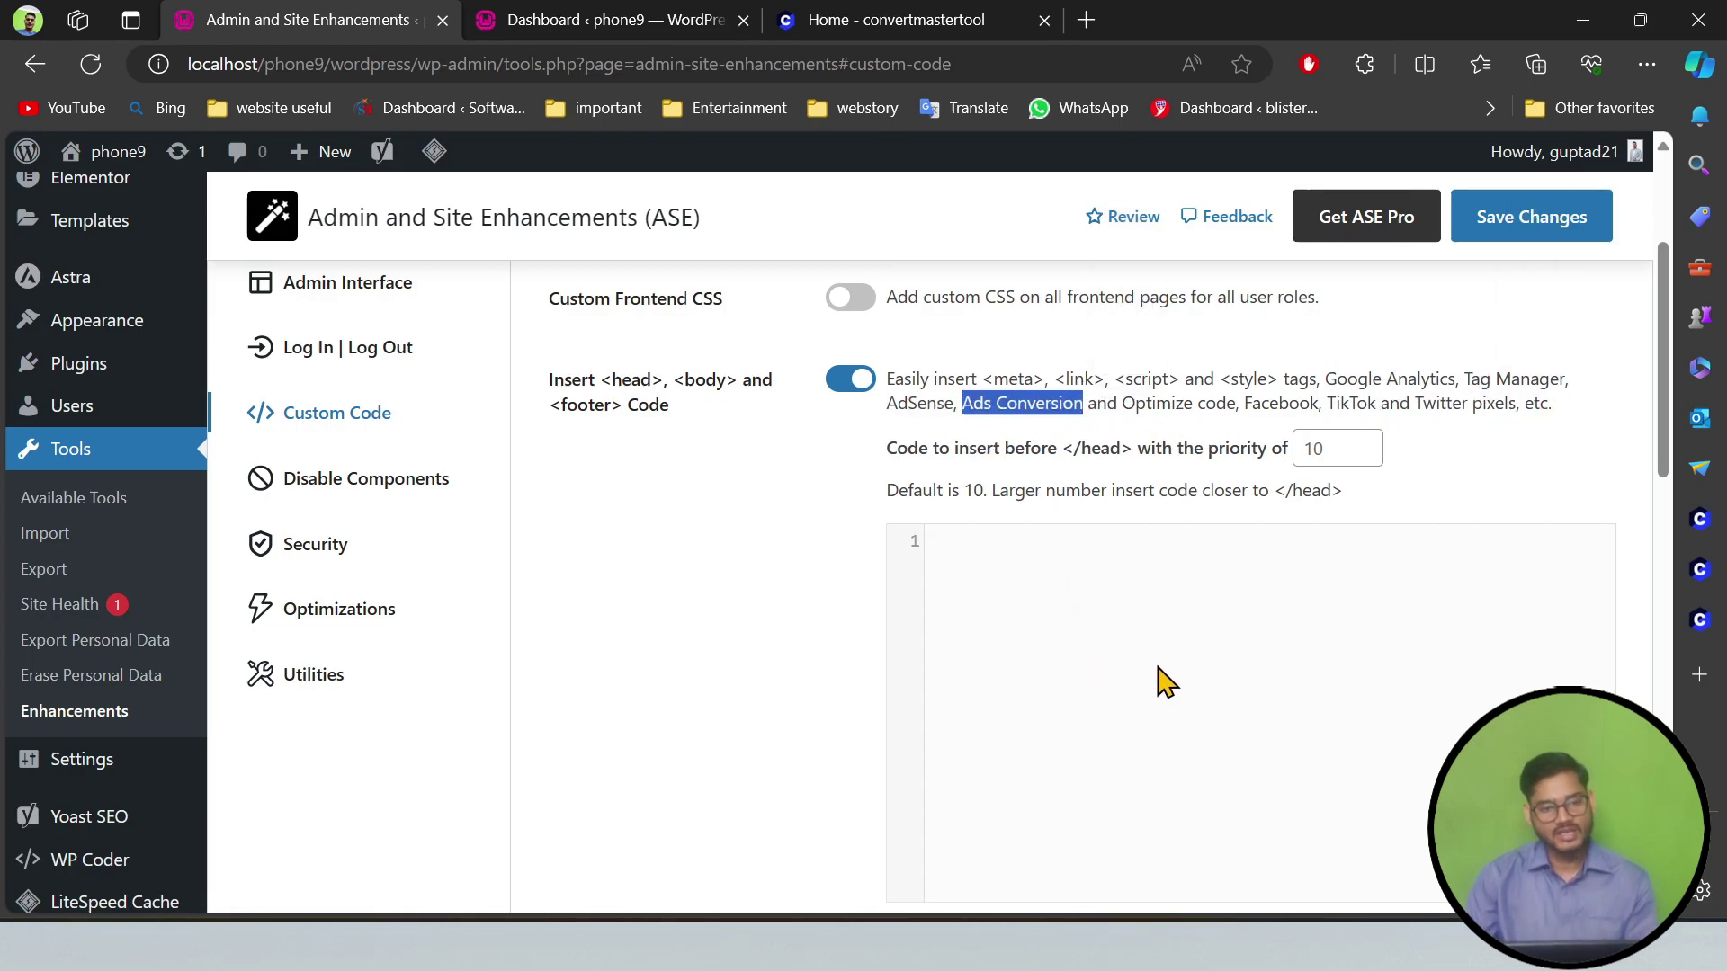
pyautogui.scroll(3, 1002, 609)
pyautogui.click(850, 653)
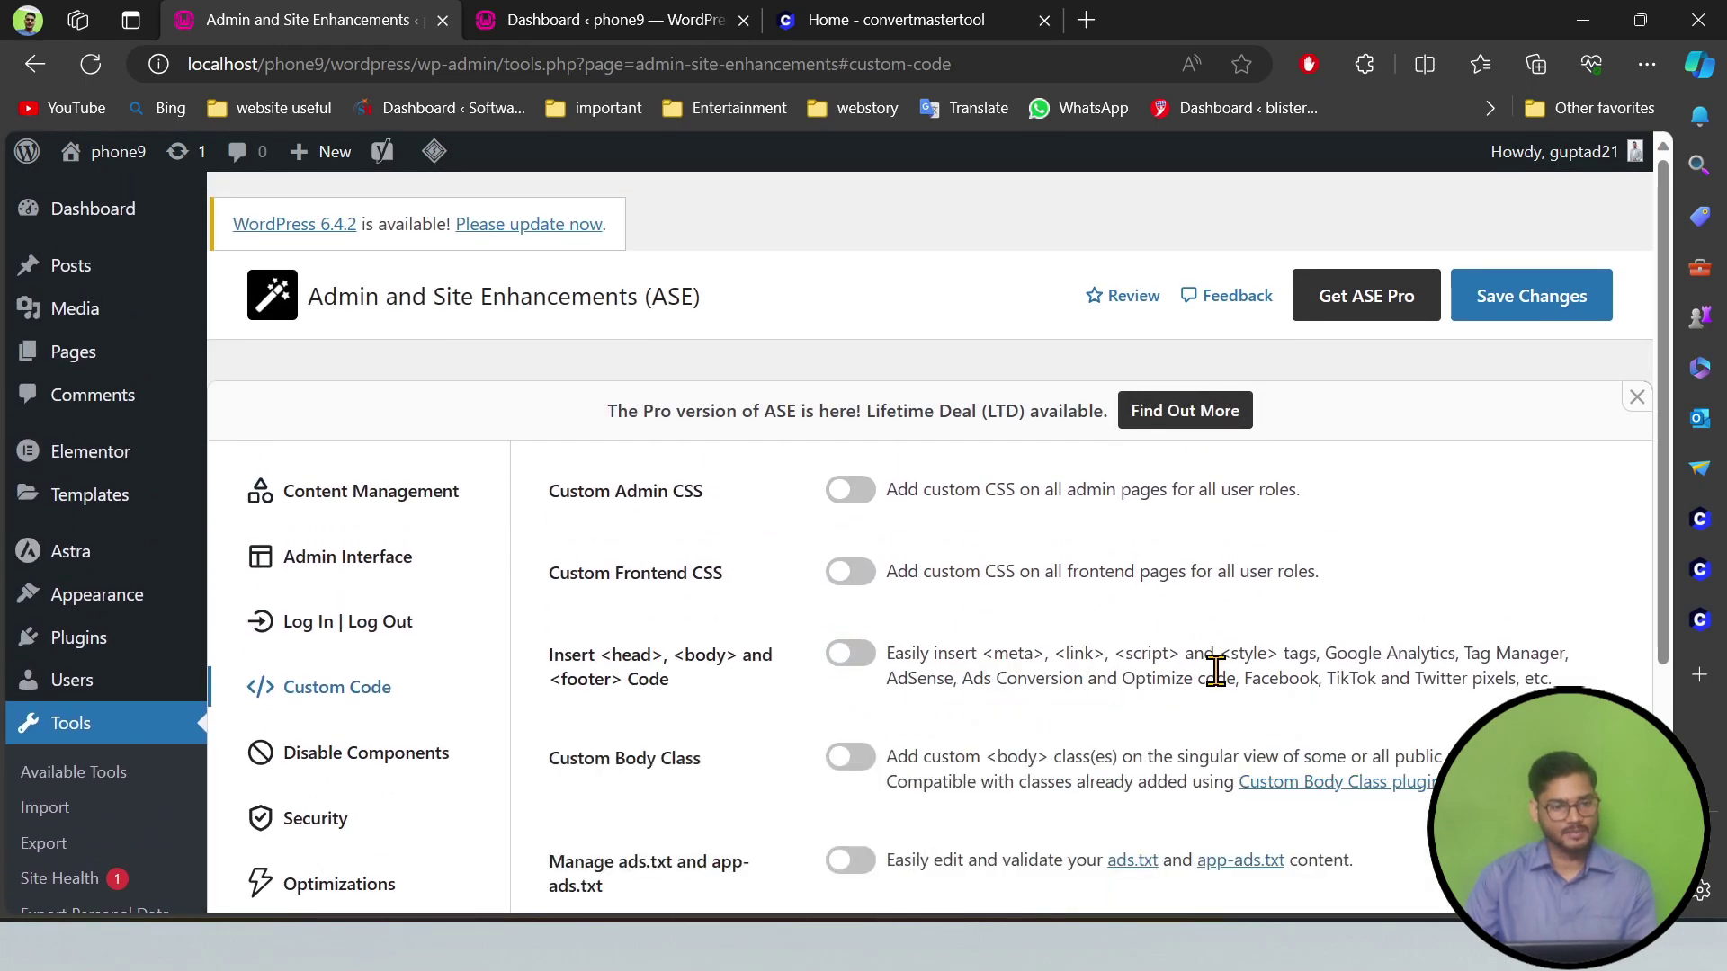
# Preview the Custom Admin CSS and Custom Frontend CSS editors, switching each option off again.
pyautogui.click(852, 493)
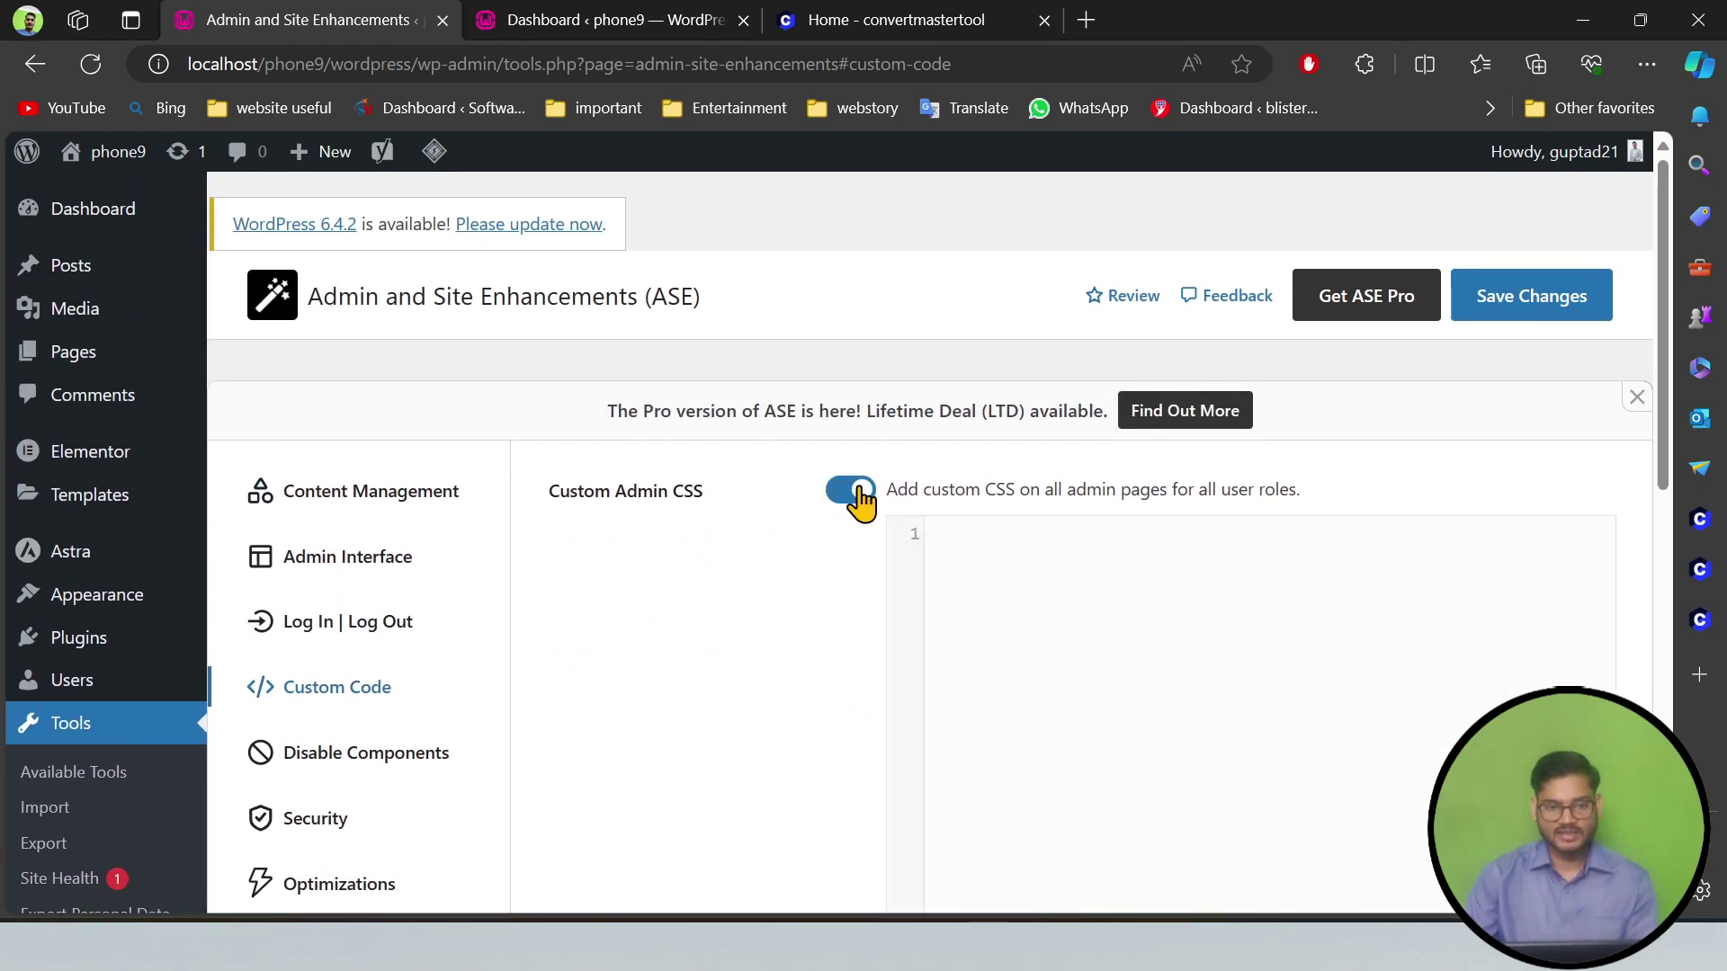
pyautogui.click(854, 503)
pyautogui.click(850, 576)
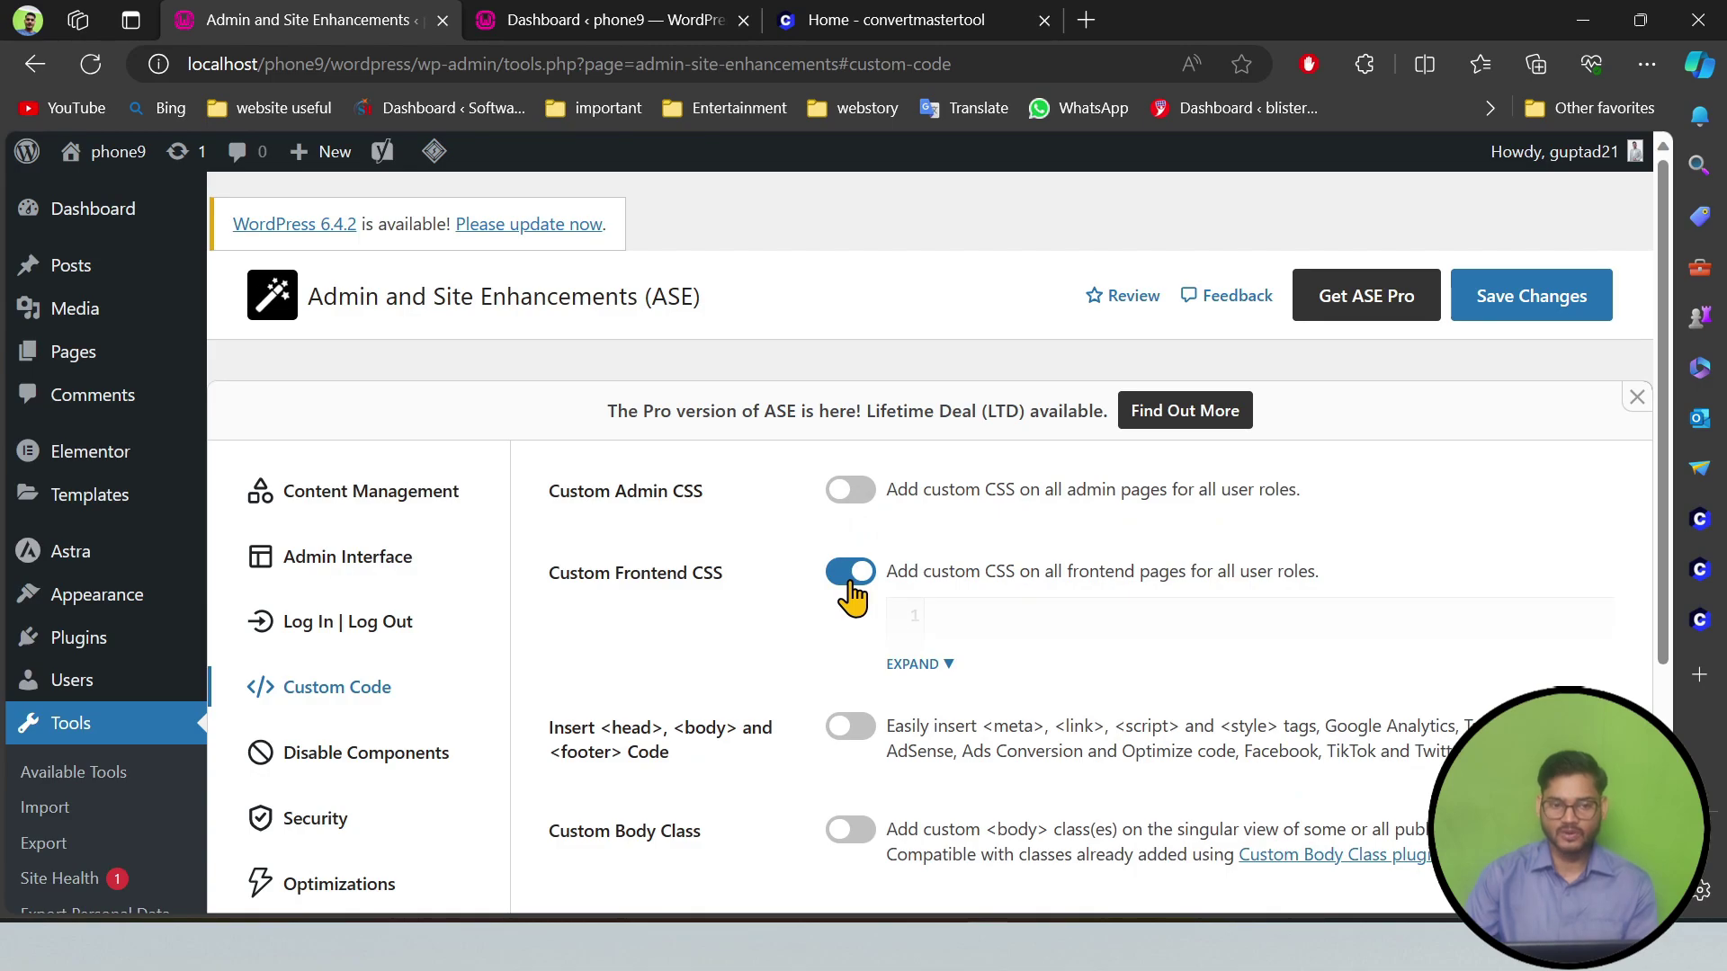
pyautogui.click(850, 575)
pyautogui.scroll(-3, 1021, 644)
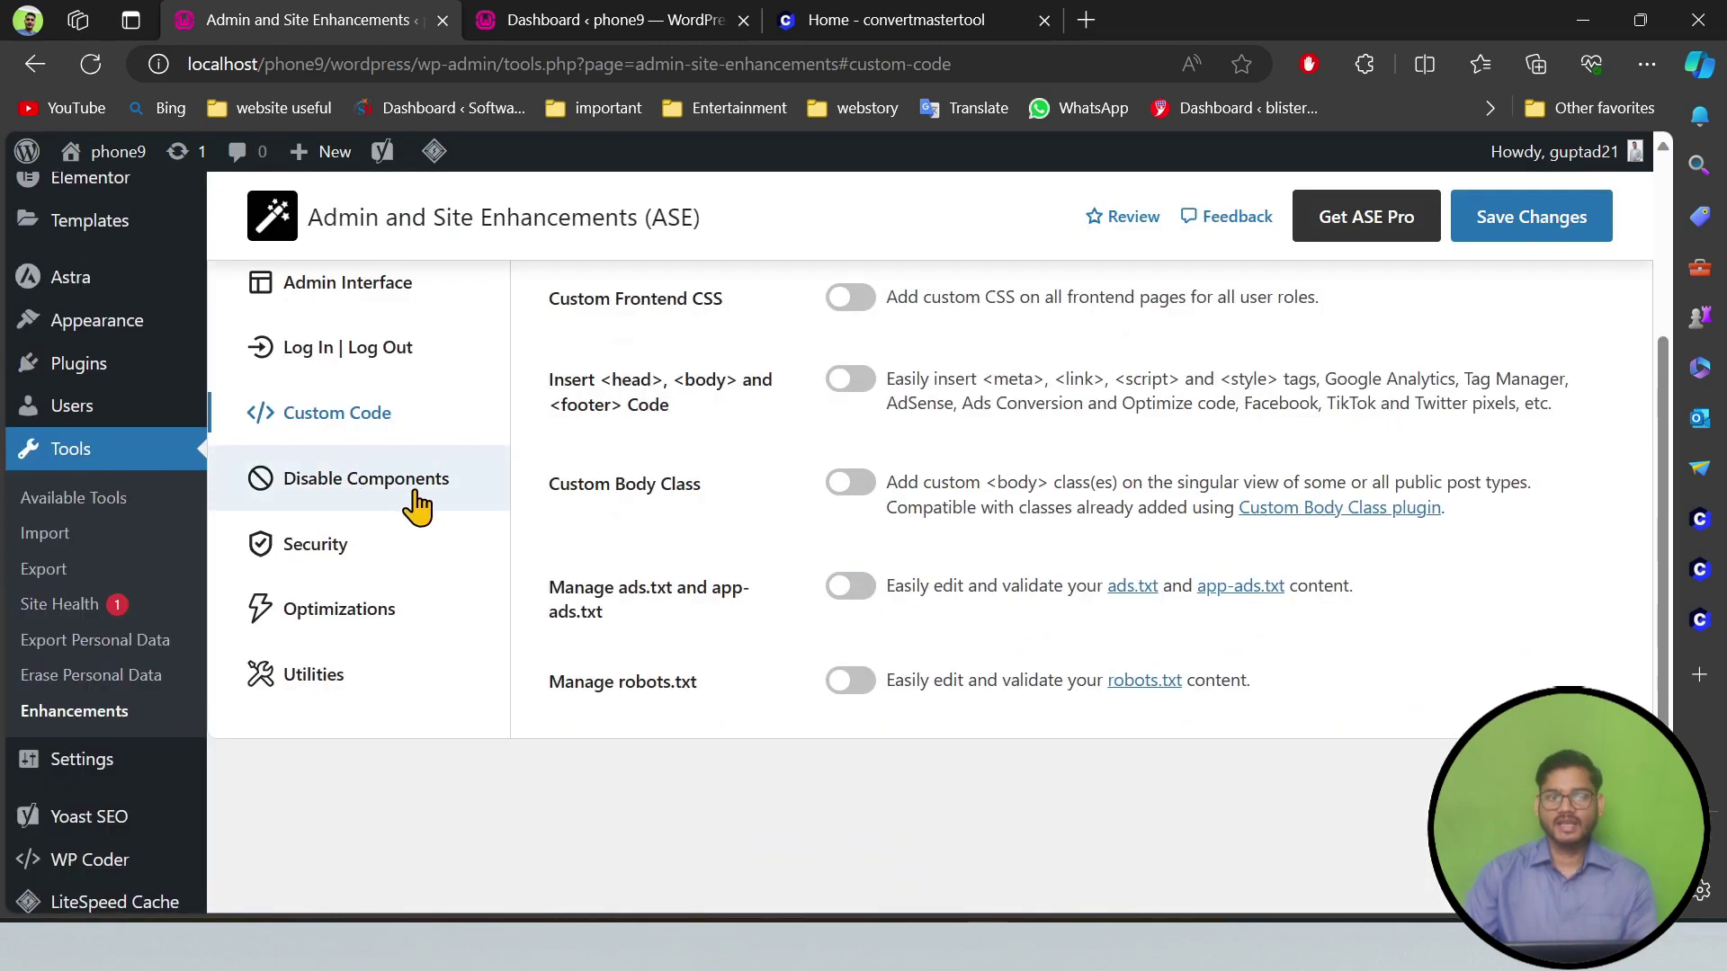
# Open the Disable Components settings and try the Disable Comments option, switching it off again.
pyautogui.click(410, 485)
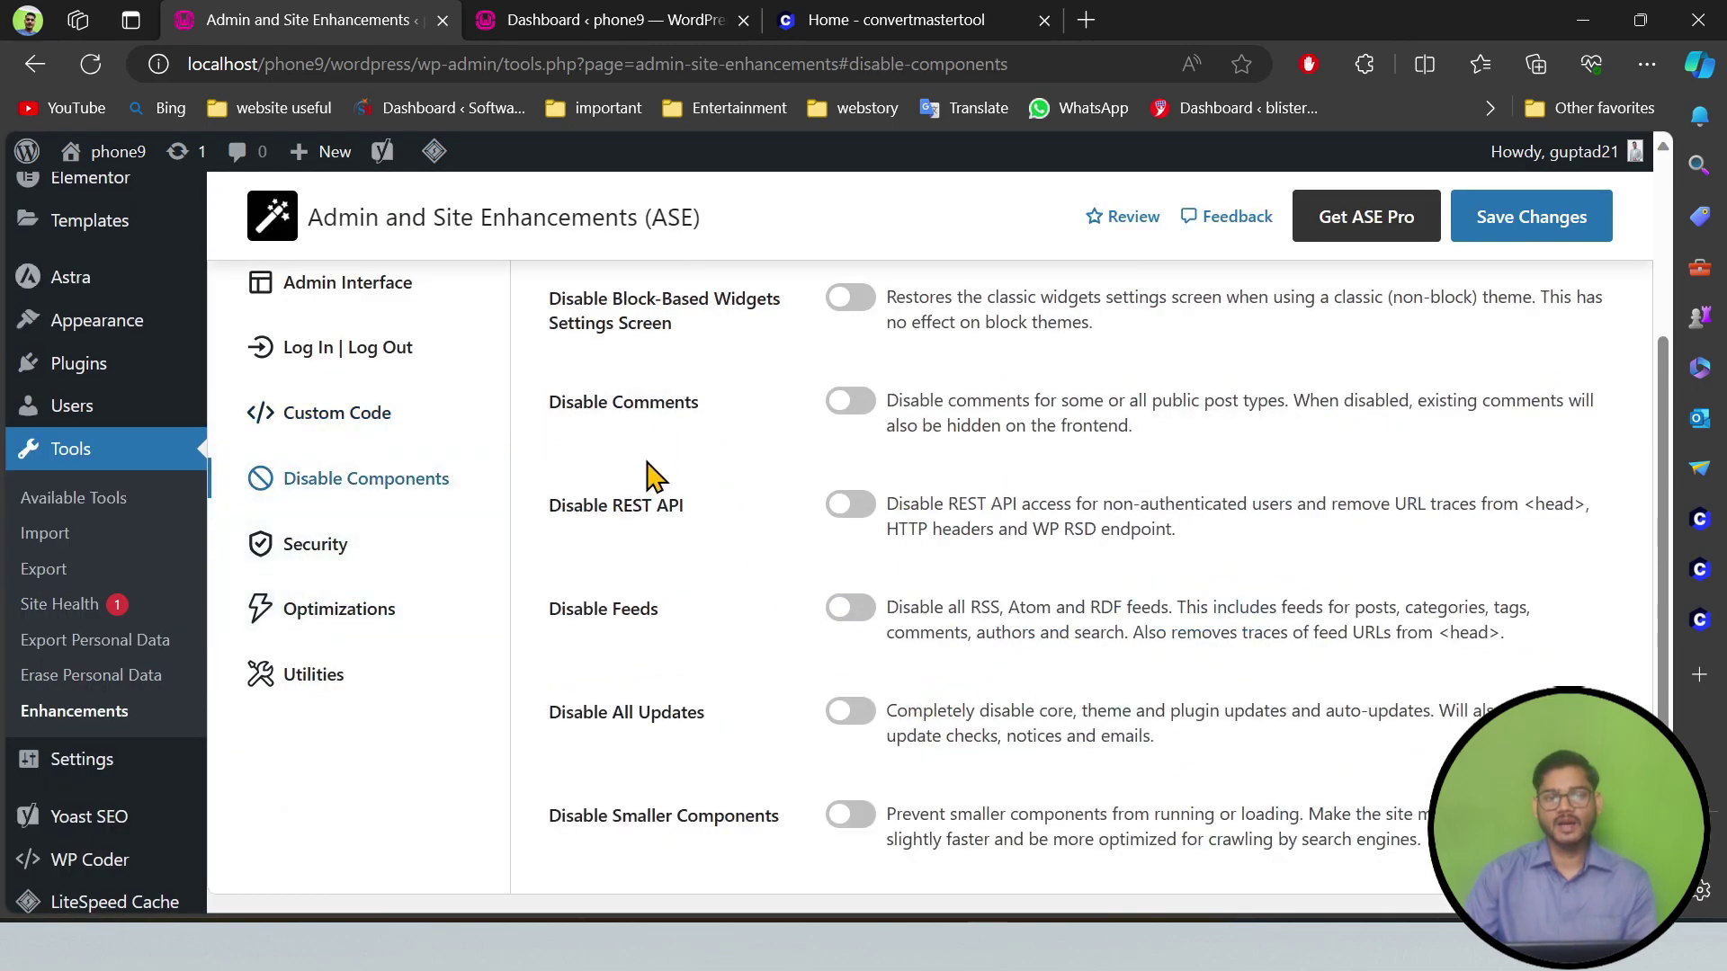
pyautogui.moveTo(540, 430); pyautogui.dragTo(702, 407)
pyautogui.click(851, 401)
pyautogui.click(850, 401)
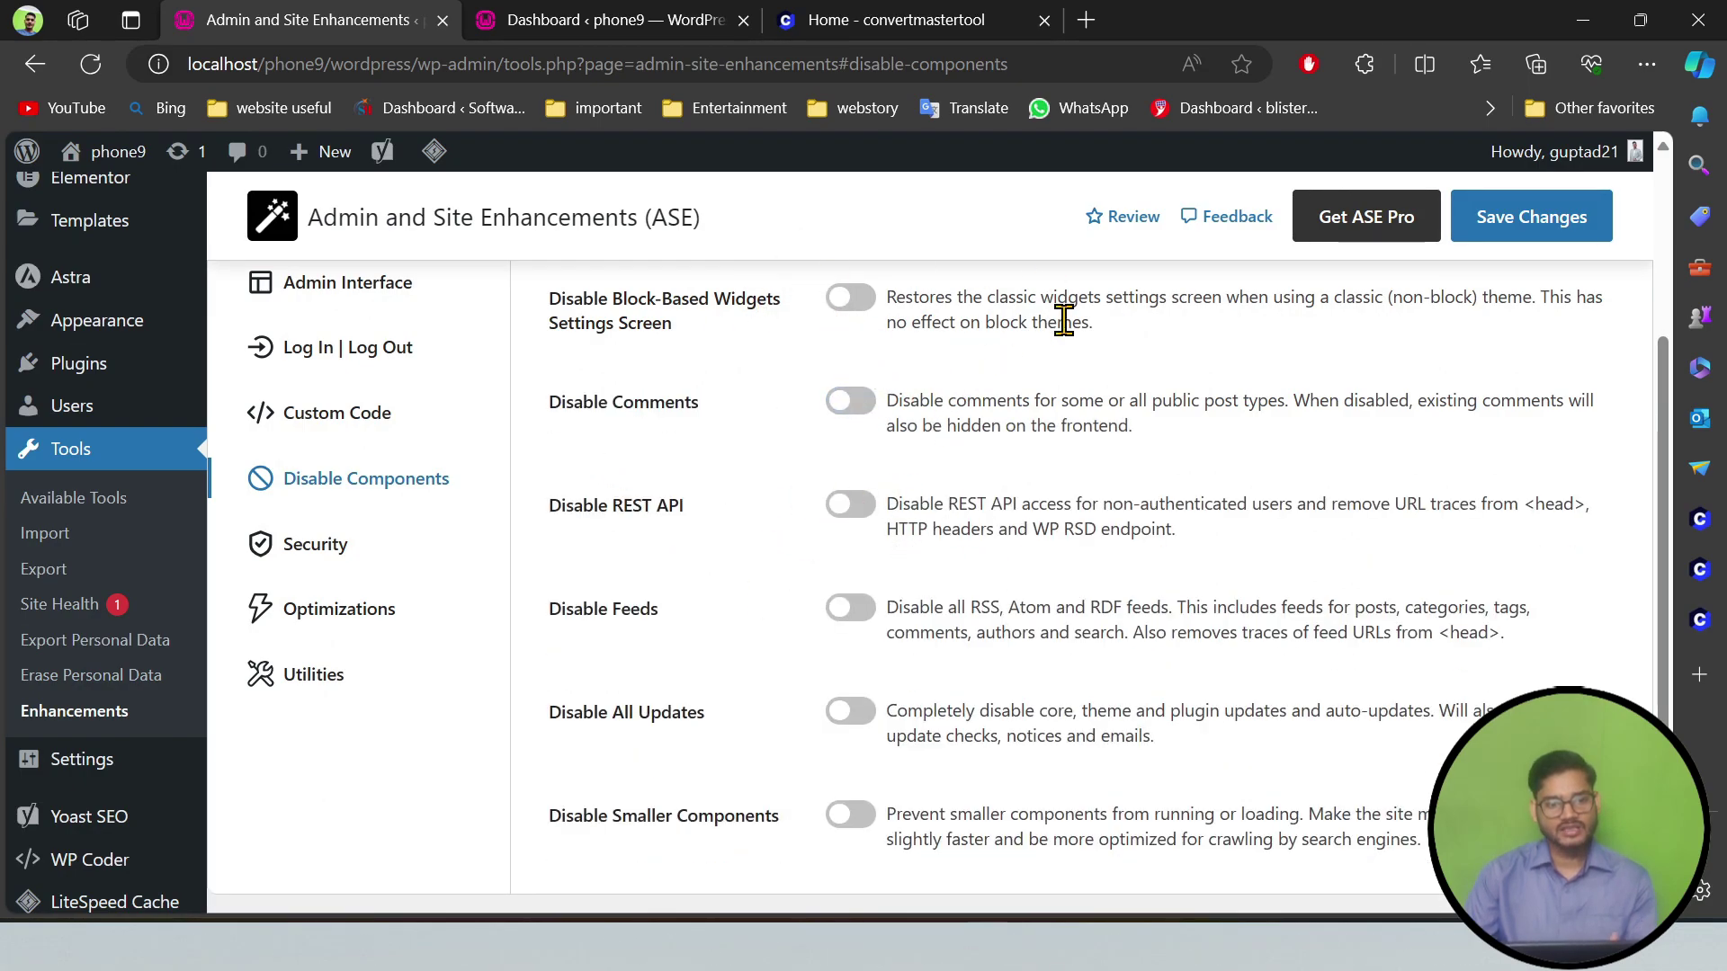
# Preview the Limit Login Attempts lockout options in the Security settings, switch the feature off again, and review the other security options.
pyautogui.click(319, 547)
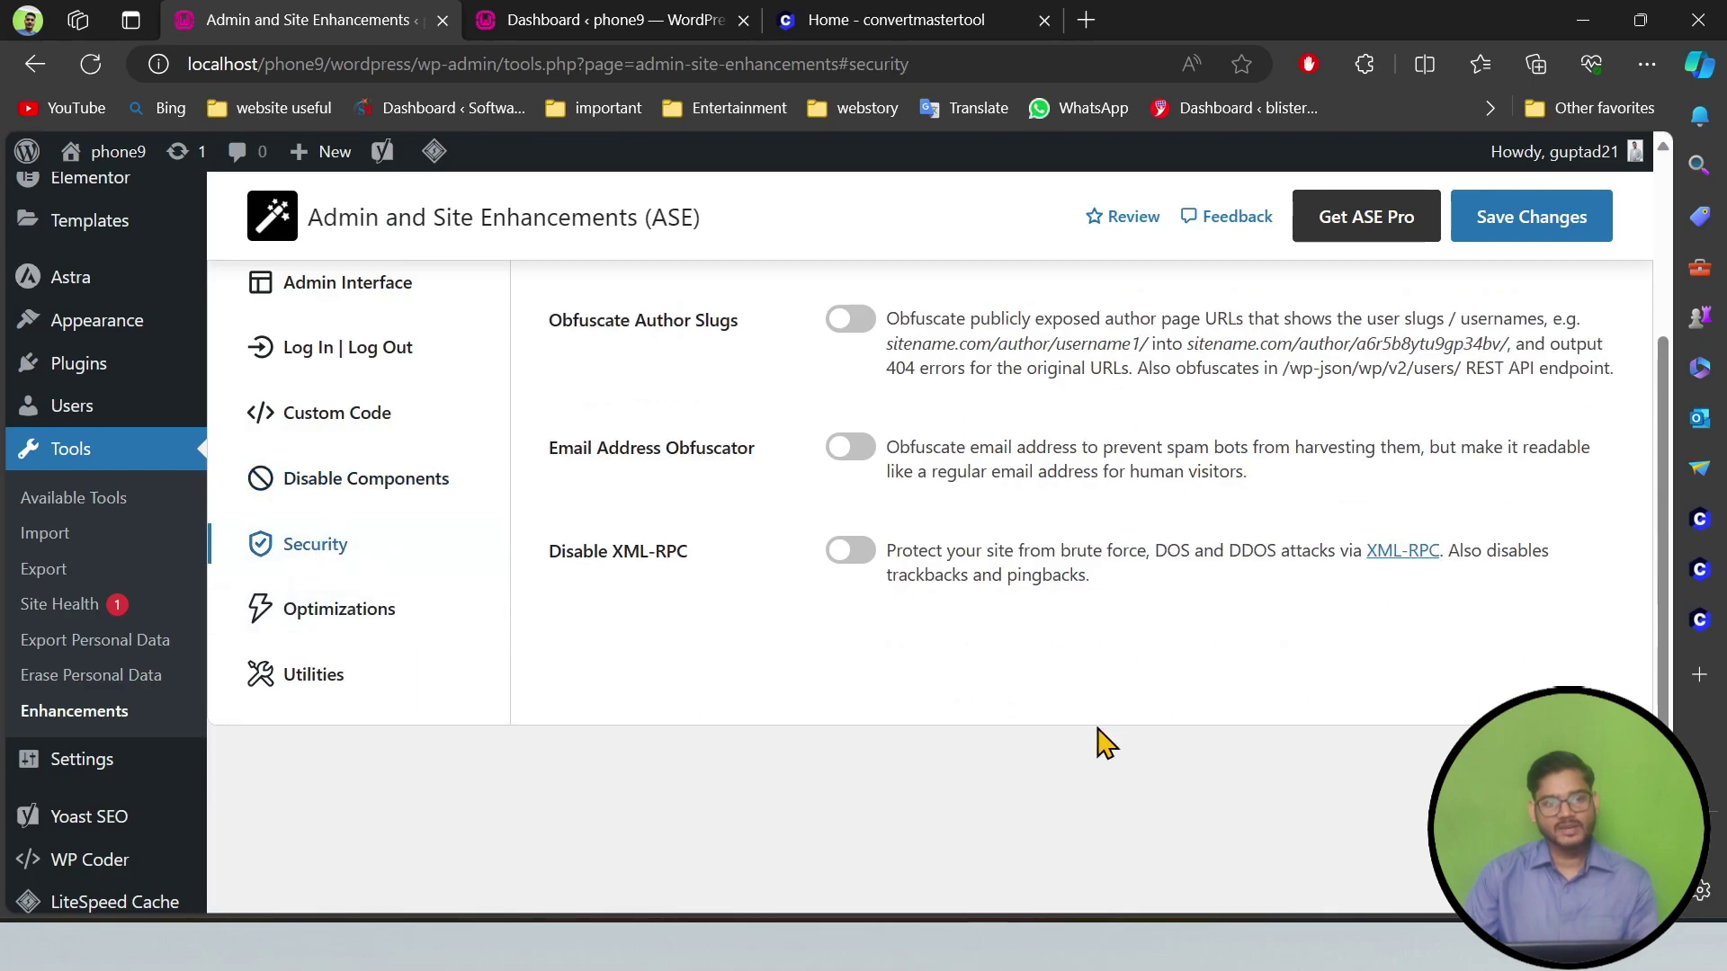
pyautogui.scroll(3, 1045, 679)
pyautogui.click(850, 482)
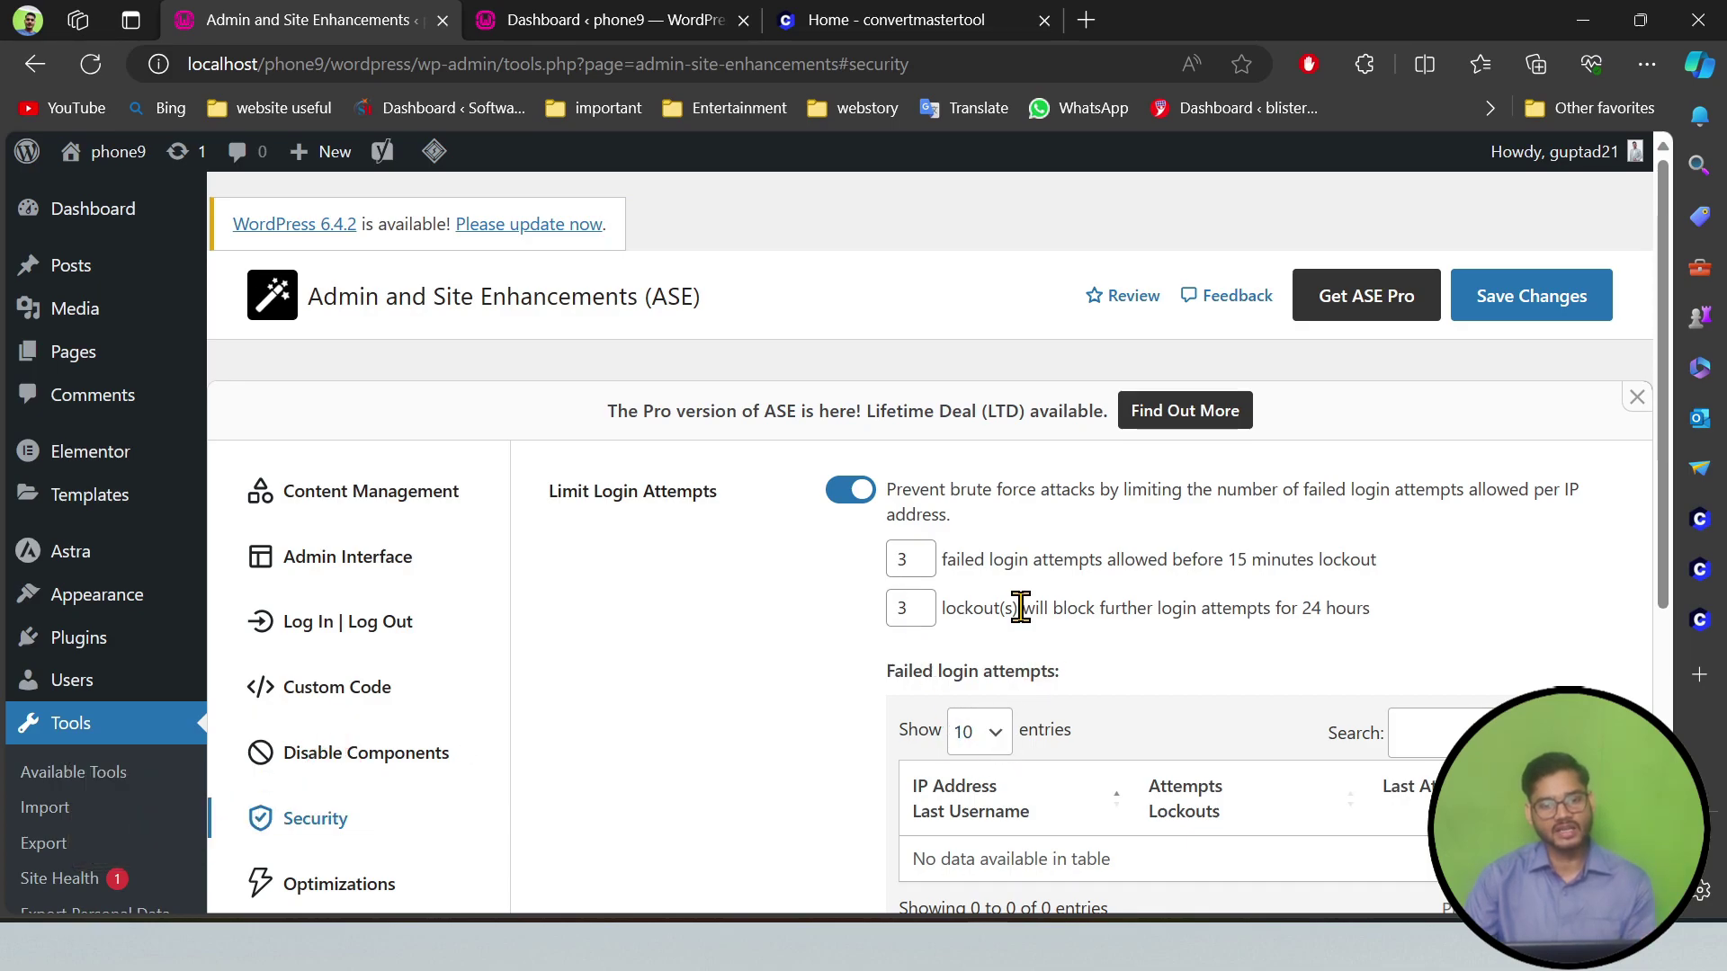
pyautogui.moveTo(1021, 608); pyautogui.dragTo(1372, 609)
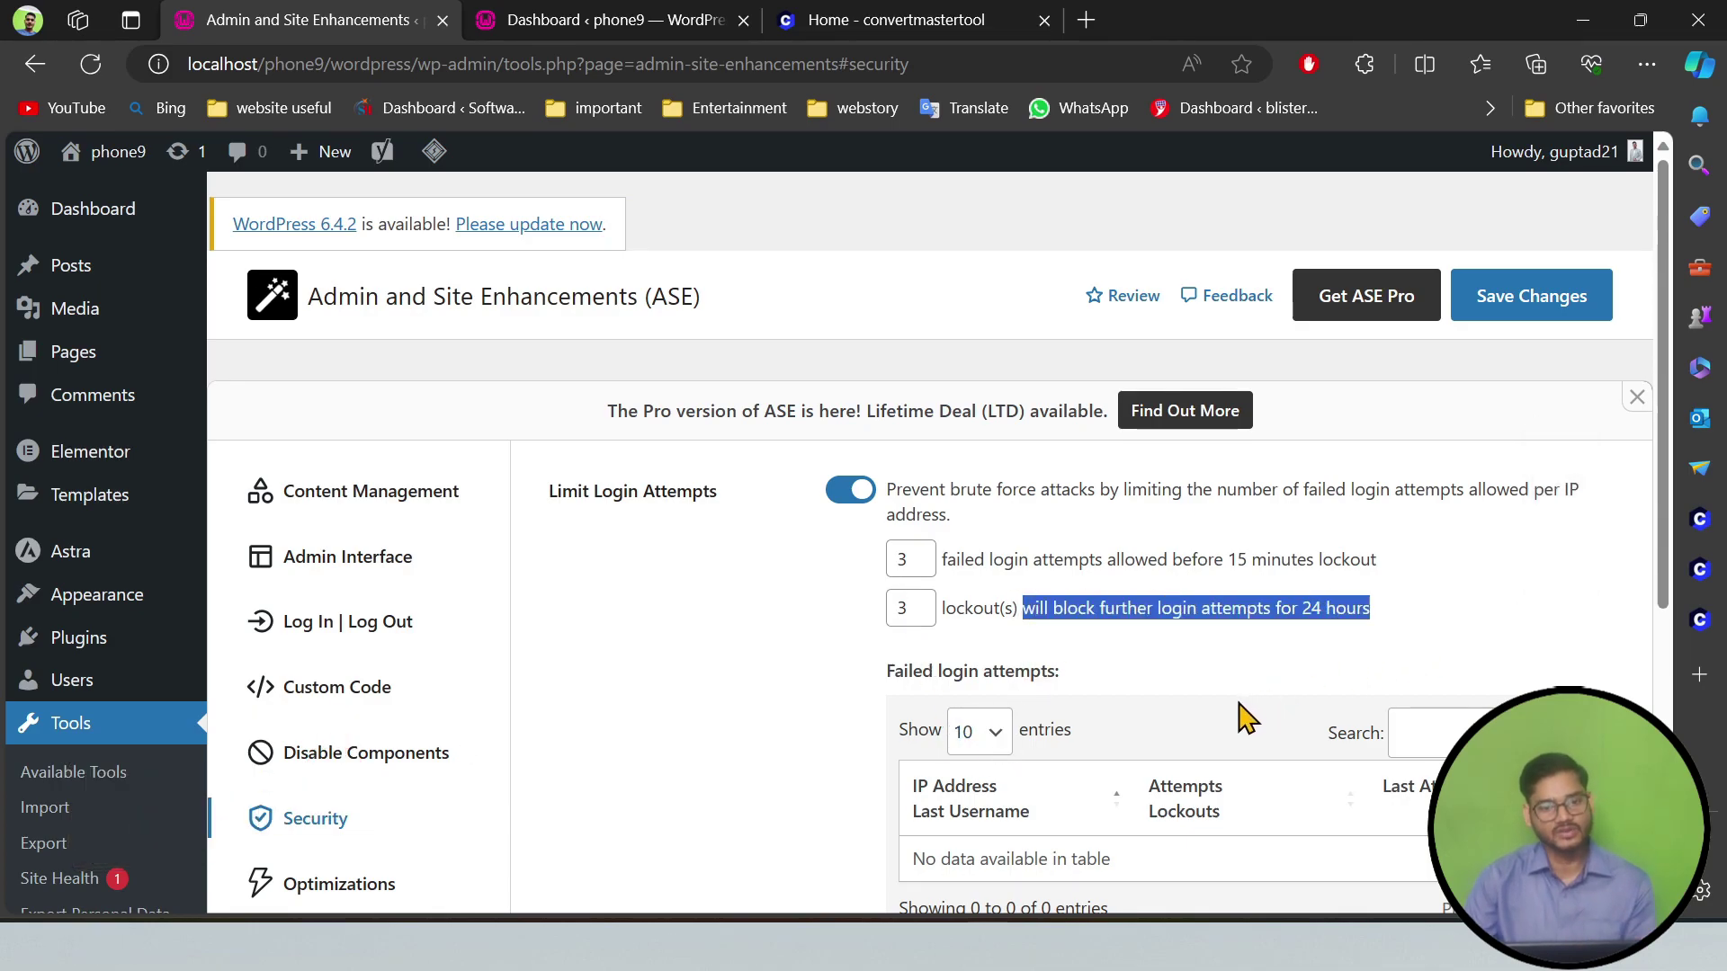
pyautogui.click(852, 490)
pyautogui.scroll(-4, 870, 666)
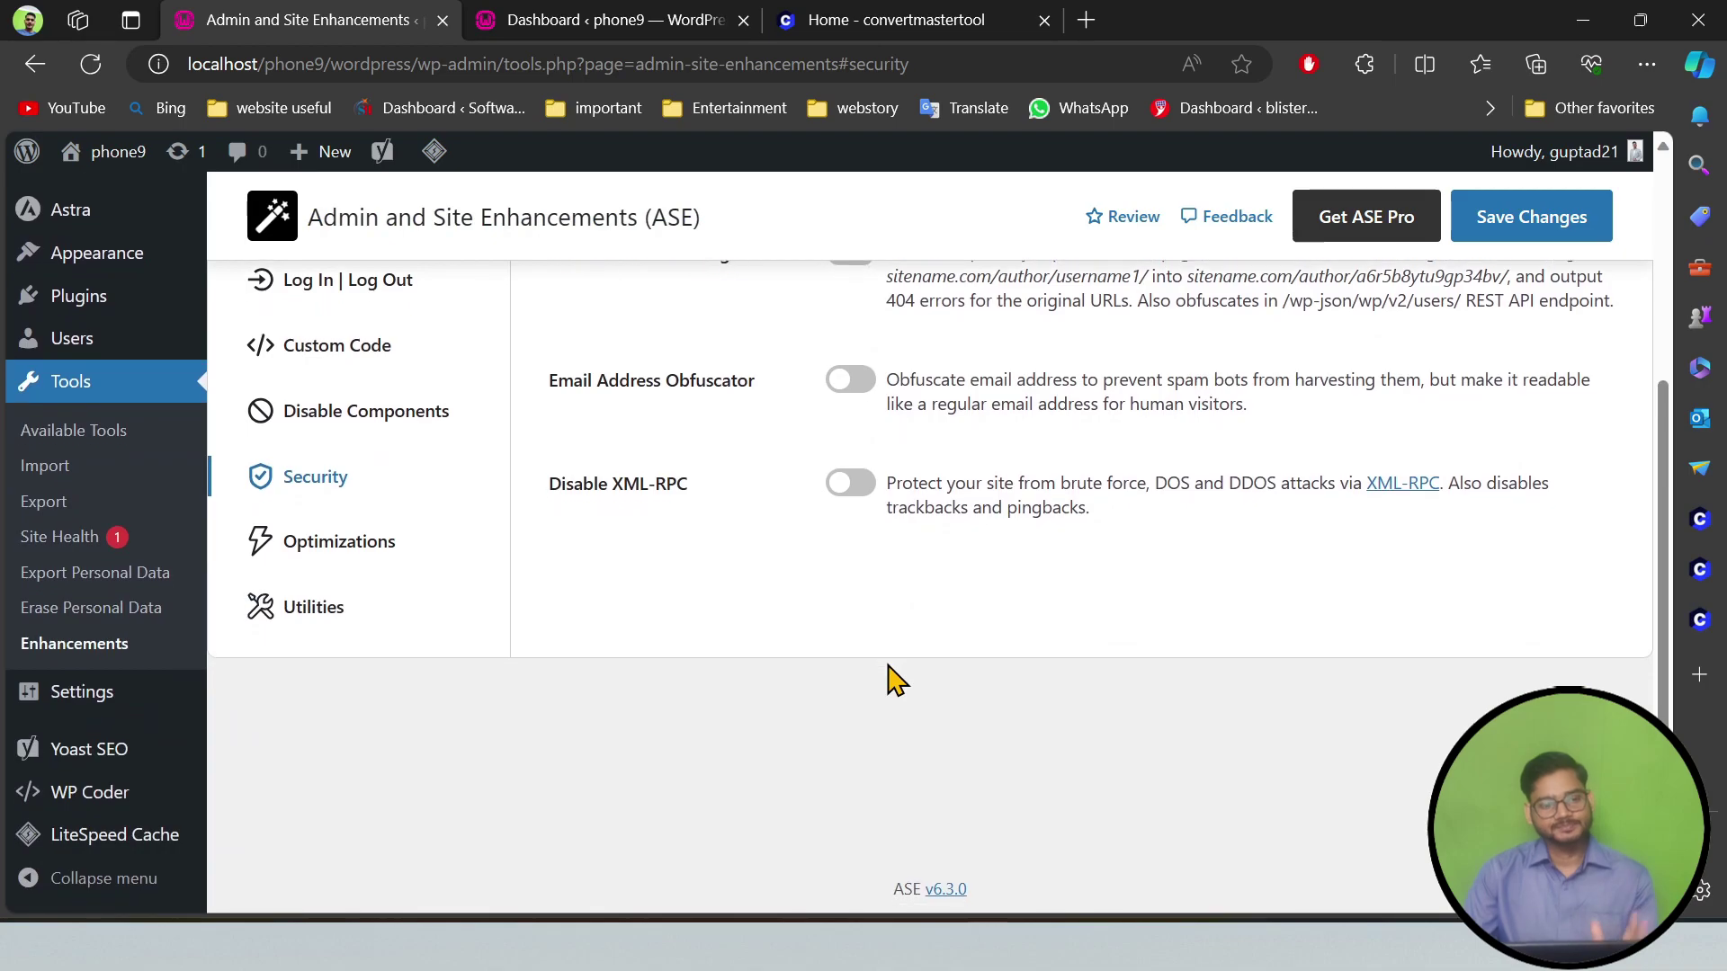
pyautogui.scroll(3, 895, 679)
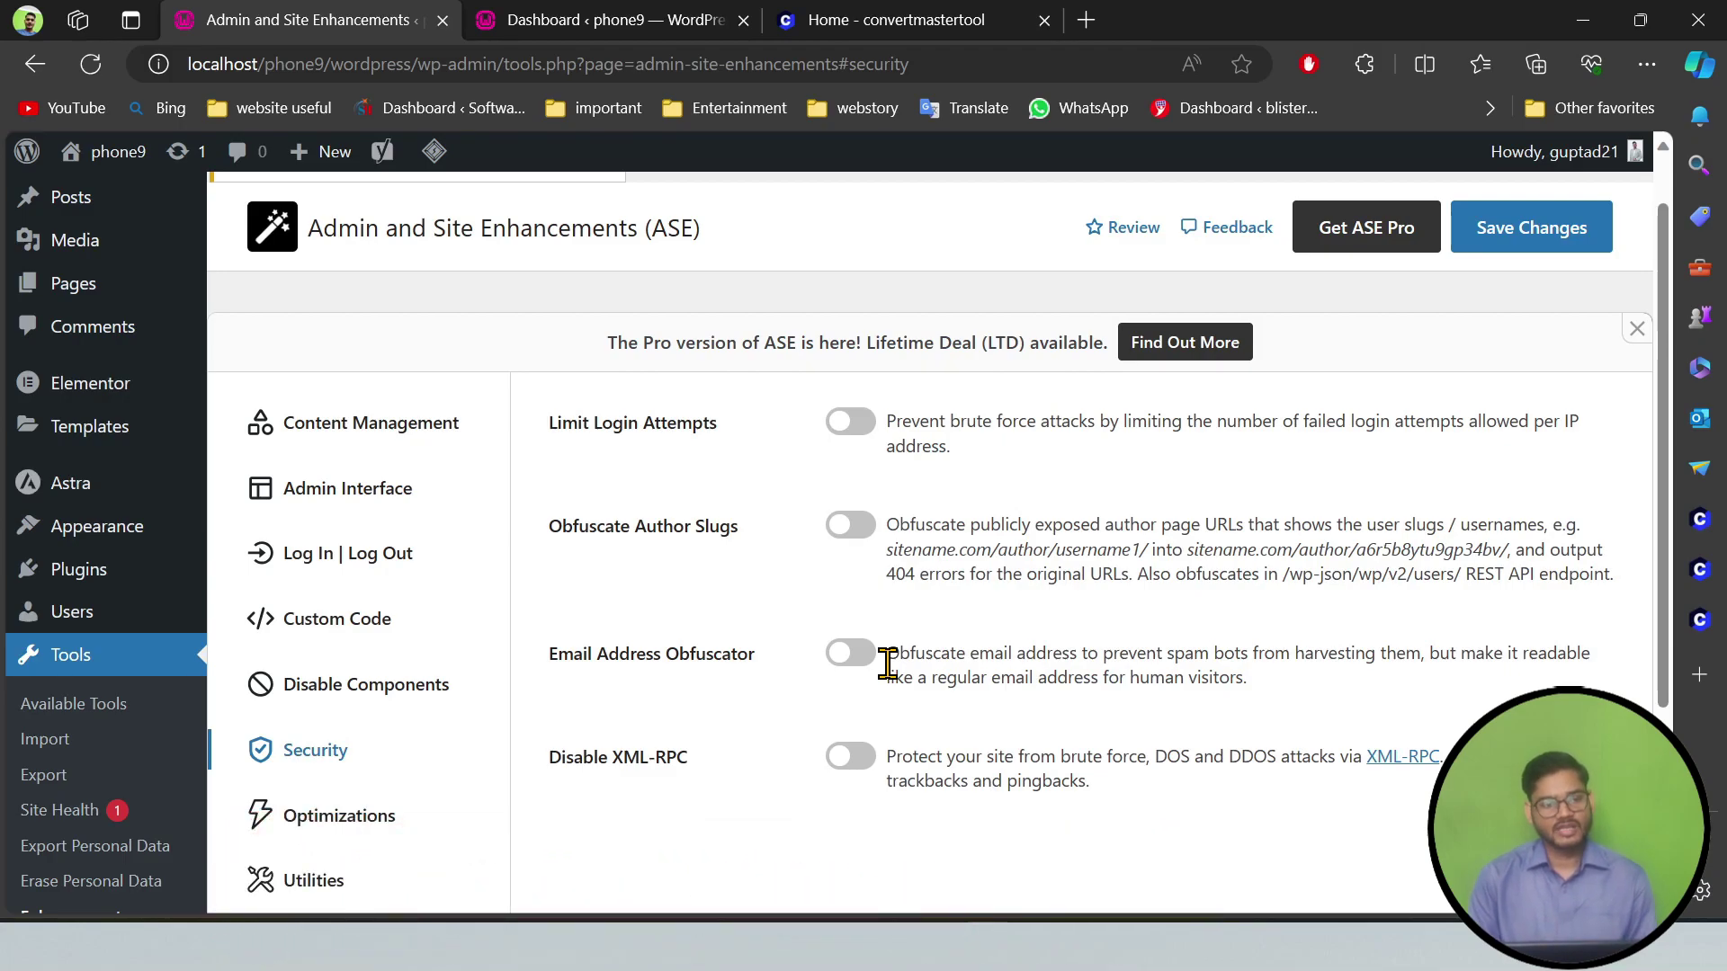
# Go to the page for adding new plugins and search for "Elementor".
pyautogui.click(79, 569)
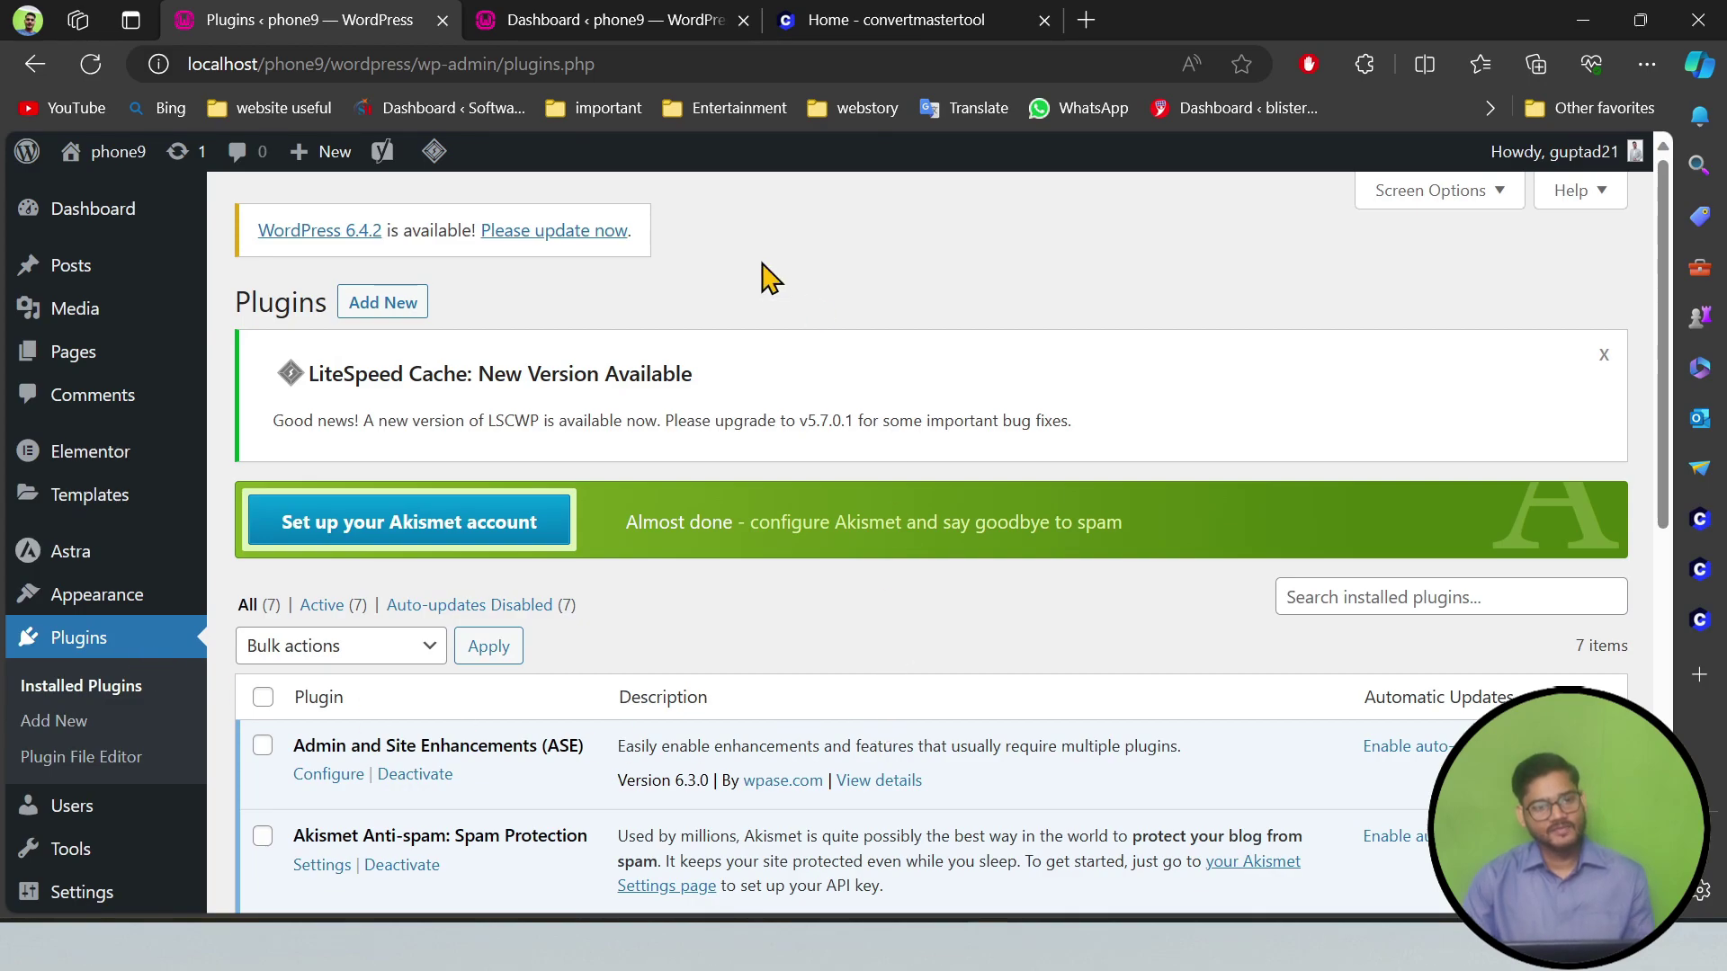
pyautogui.click(378, 306)
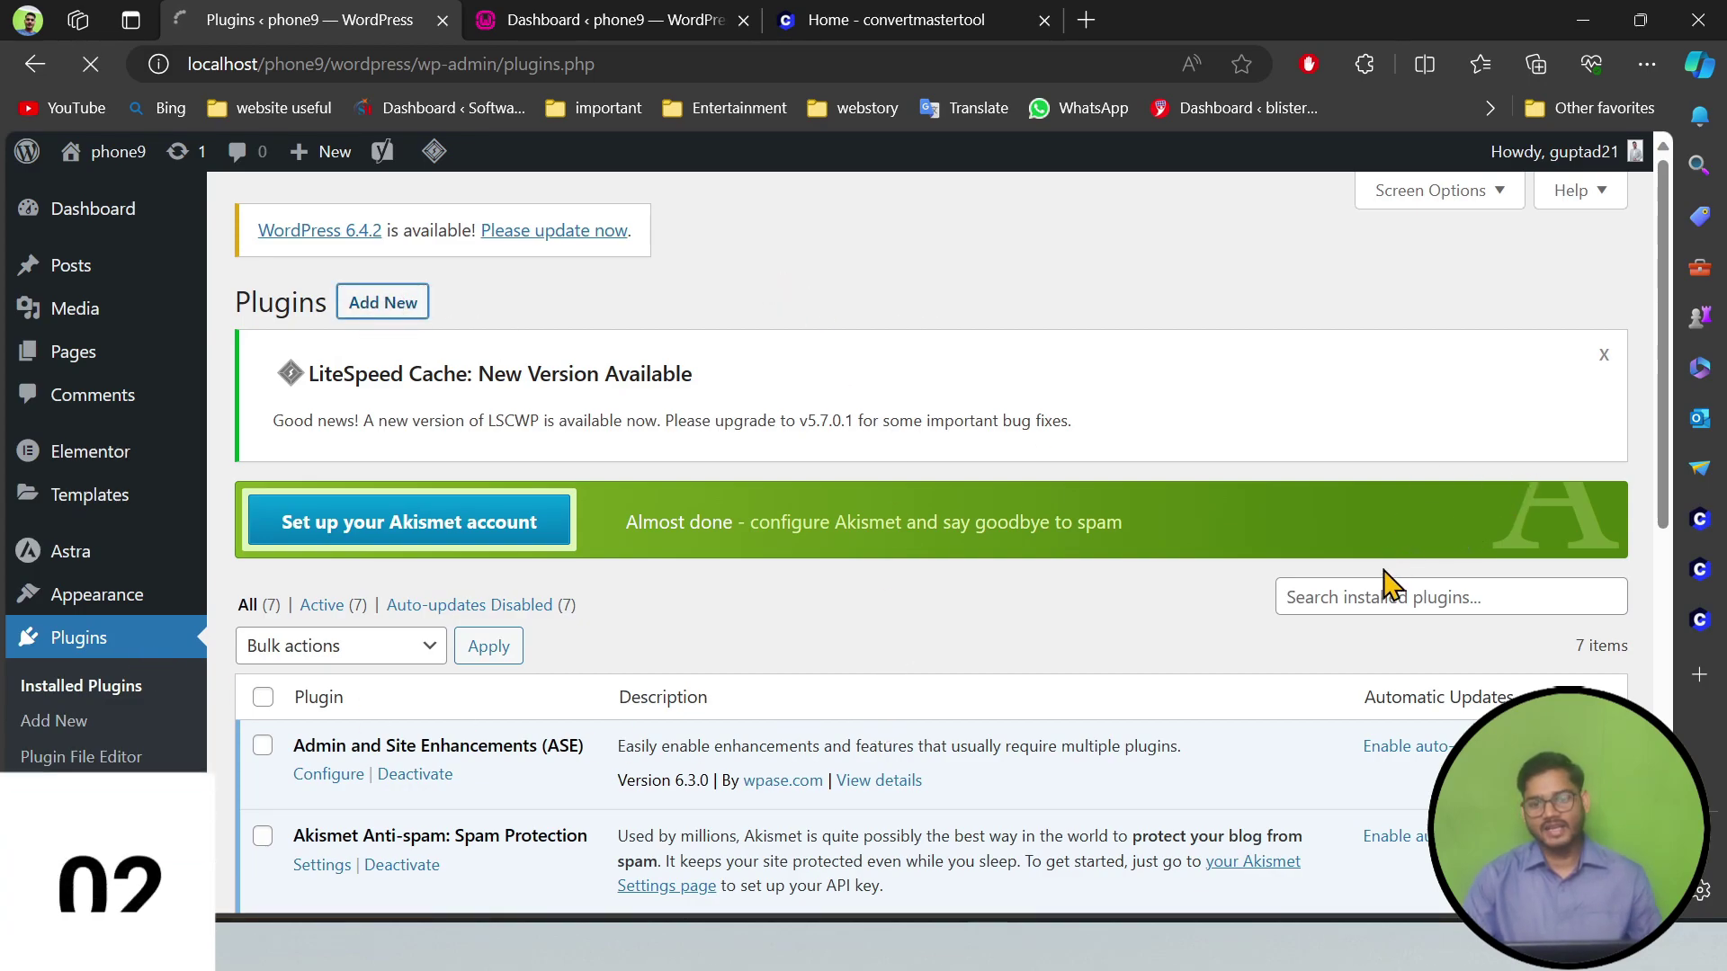
pyautogui.click(1358, 364)
pyautogui.write('Elementor')
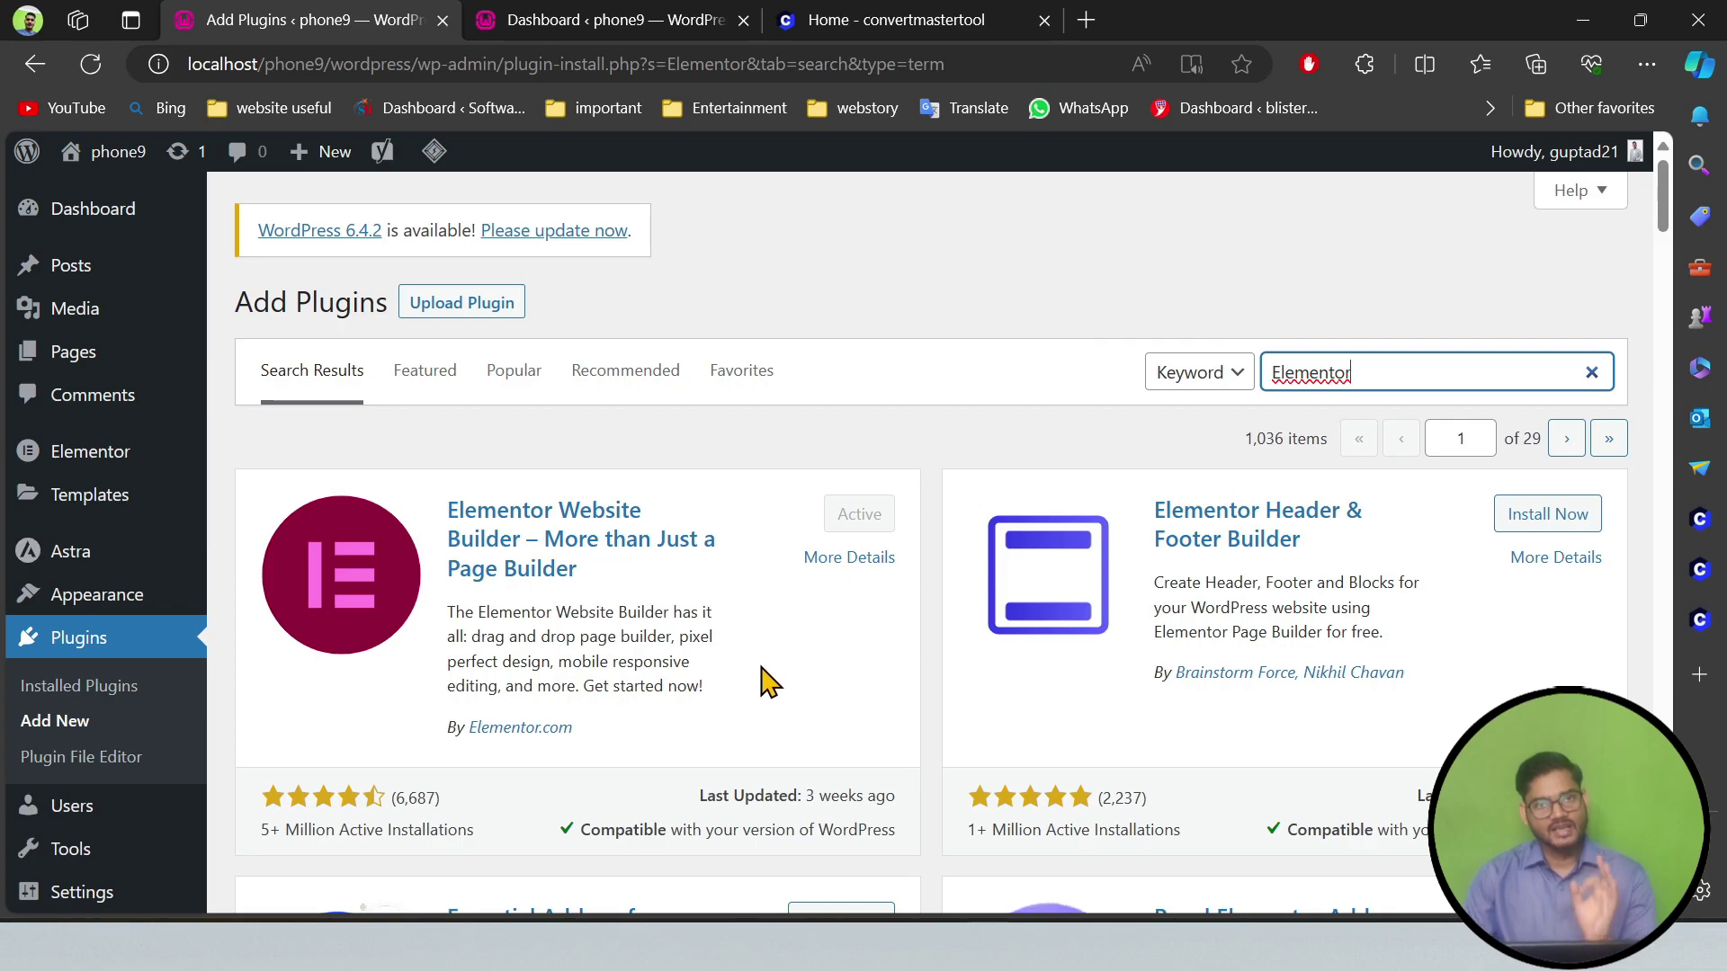
pyautogui.click(1382, 371)
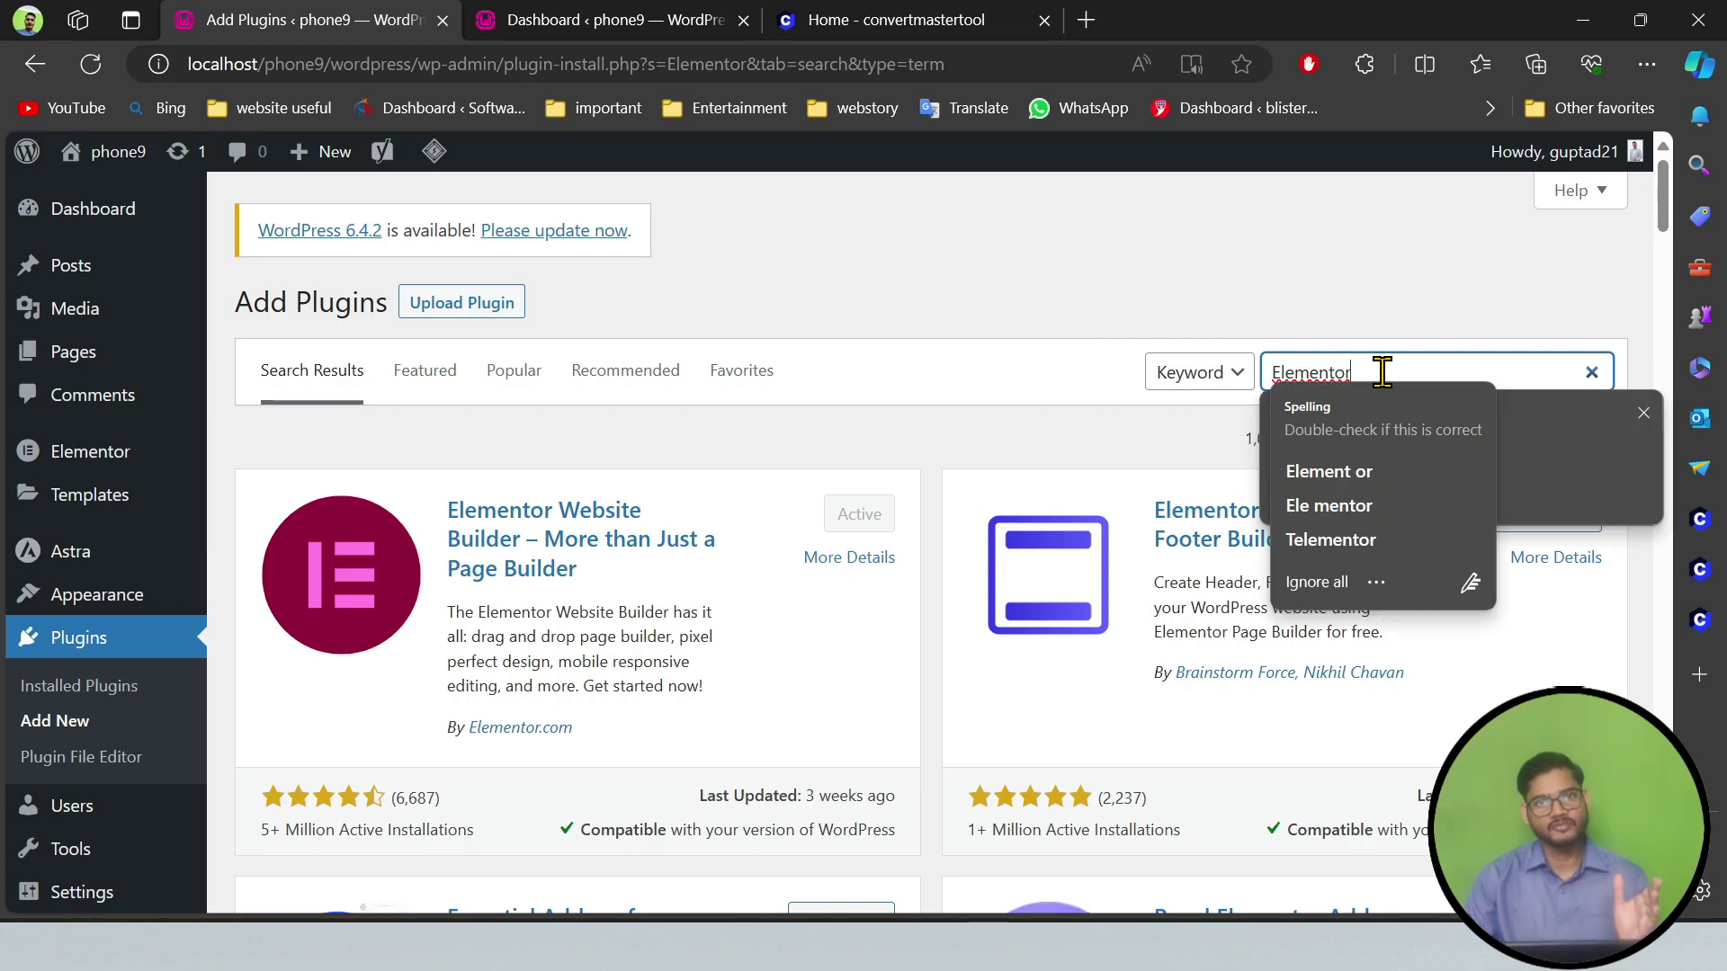